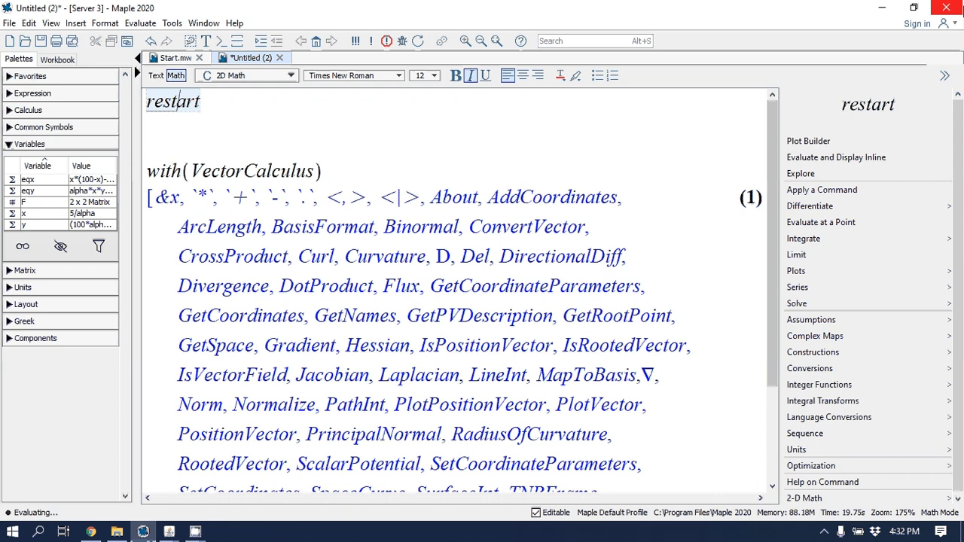
Execute the restart command and reload the VectorCalculus package.
{"action": "key", "text": "Return"}
{"action": "left_click", "coordinate": [233, 172]}
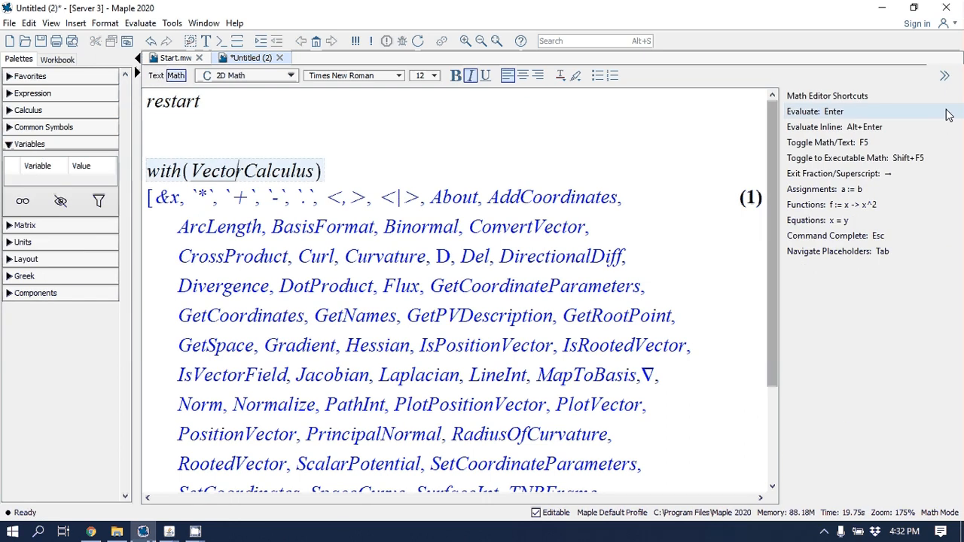
{"action": "key", "text": "Return"}
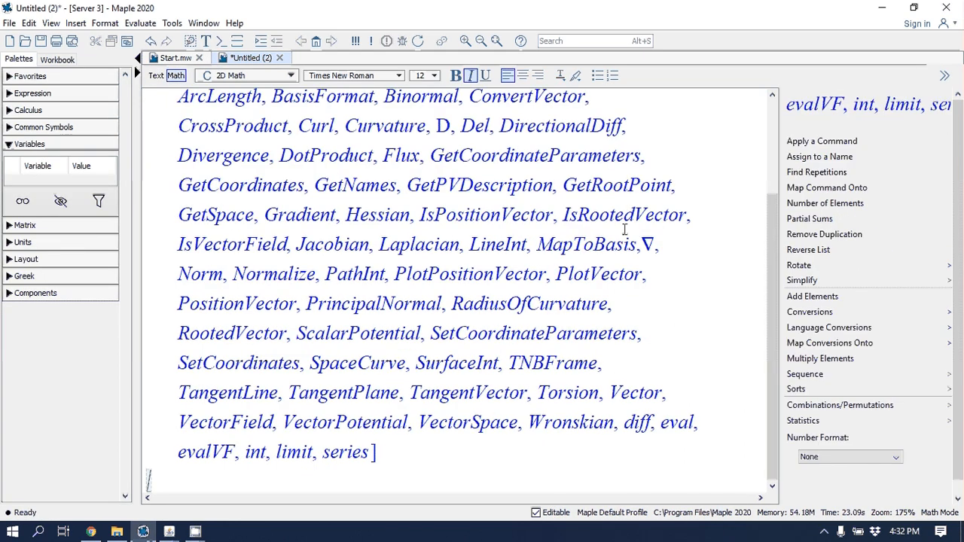
Below the package output, begin the assignment eqs := -lambda*S*J, using J as the second variable.
{"action": "left_click", "coordinate": [653, 460]}
{"action": "scroll", "coordinate": [656, 452], "scroll_direction": "down", "scroll_amount": 8}
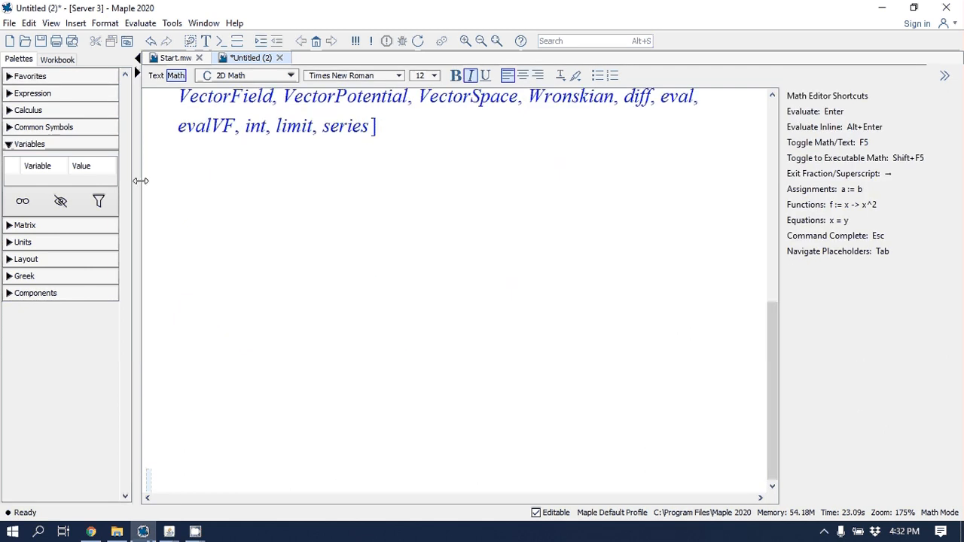
{"action": "left_click", "coordinate": [183, 177]}
{"action": "type", "text": "eqs"}
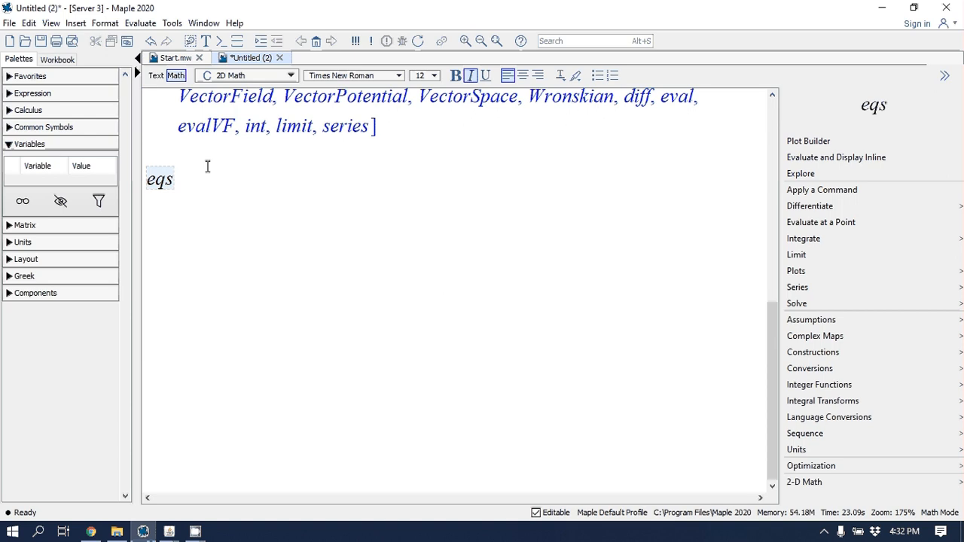
{"action": "type", "text": ":="}
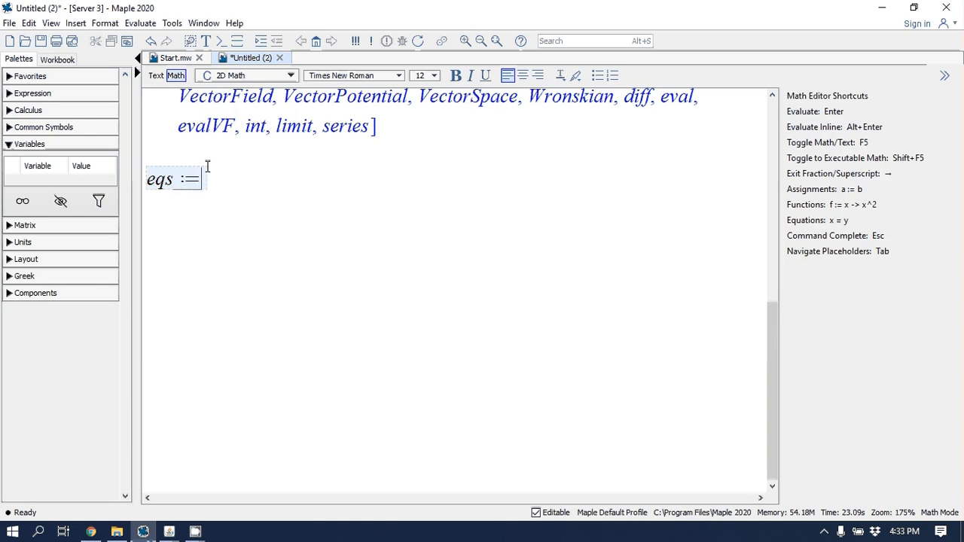
{"action": "type", "text": "-lambda"}
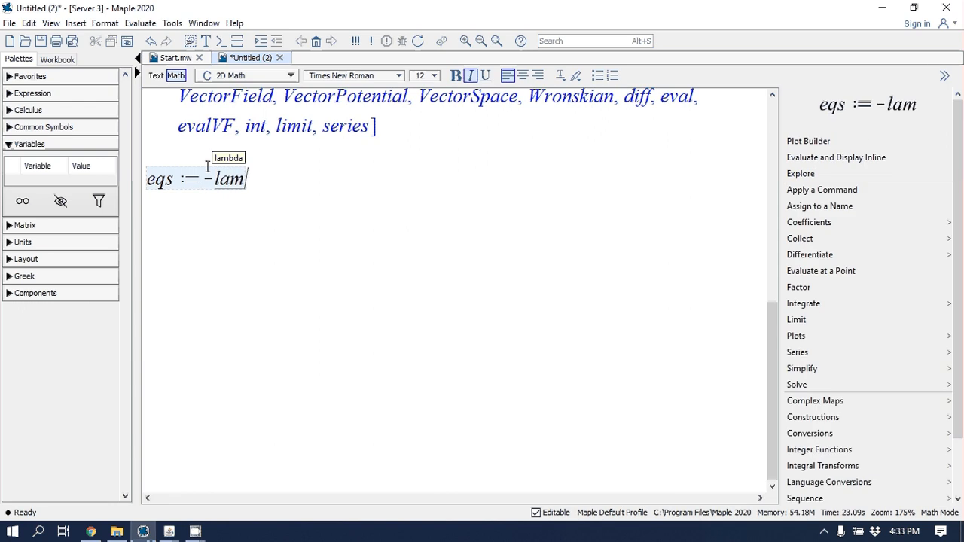
{"action": "type", "text": "*S8"}
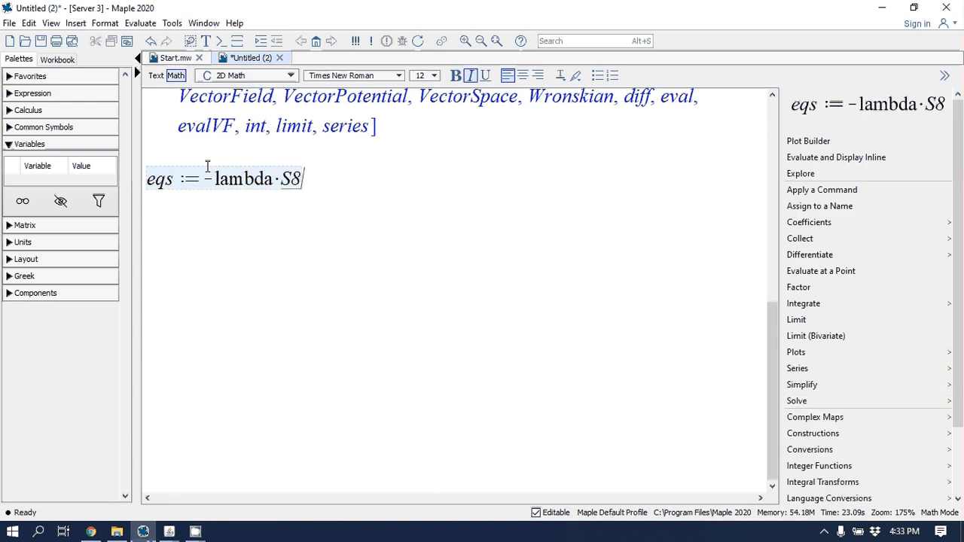
{"action": "key", "text": "BackSpace"}
{"action": "type", "text": "*I"}
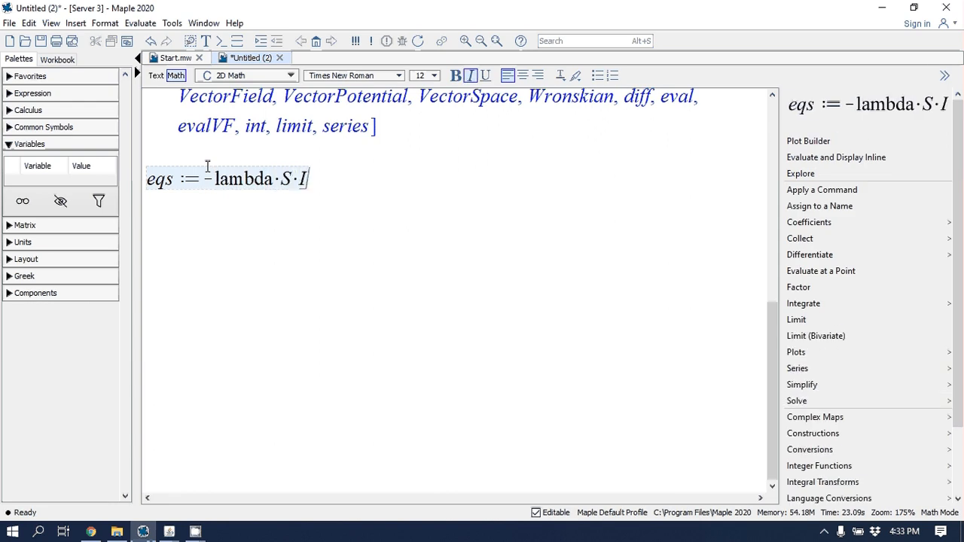
{"action": "key", "text": "BackSpace"}
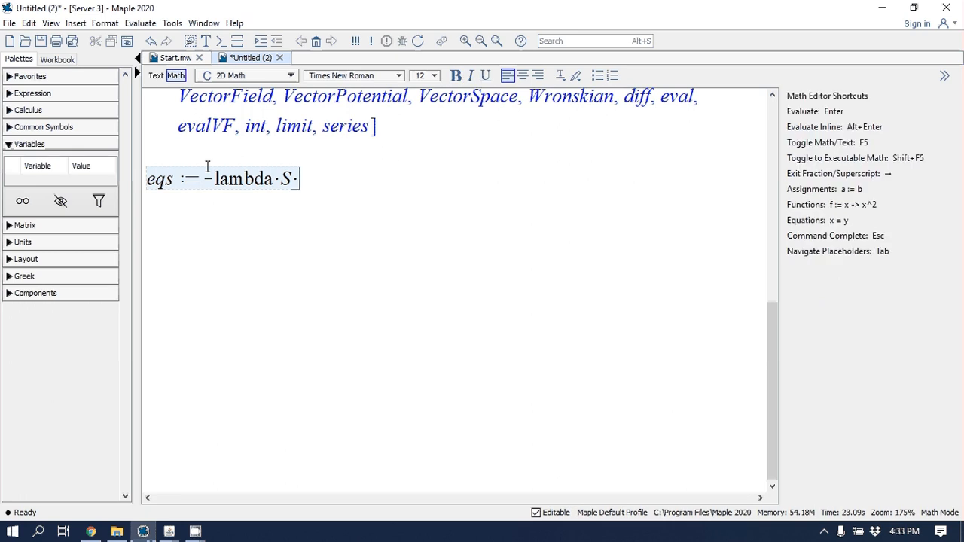
{"action": "type", "text": "J"}
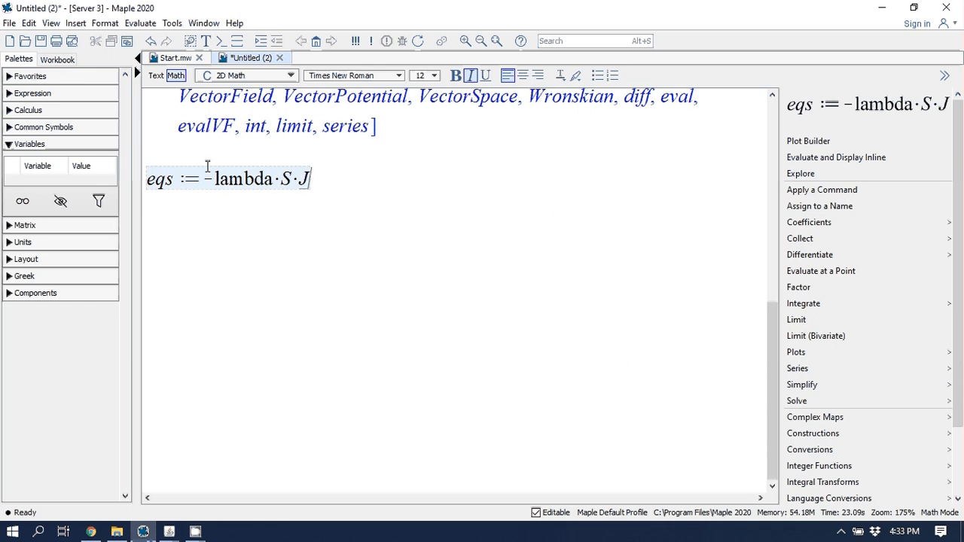
Evaluate the symbol I on its own line above the eqs definition, and delete that test with its output.
{"action": "left_click", "coordinate": [315, 157]}
{"action": "type", "text": "I"}
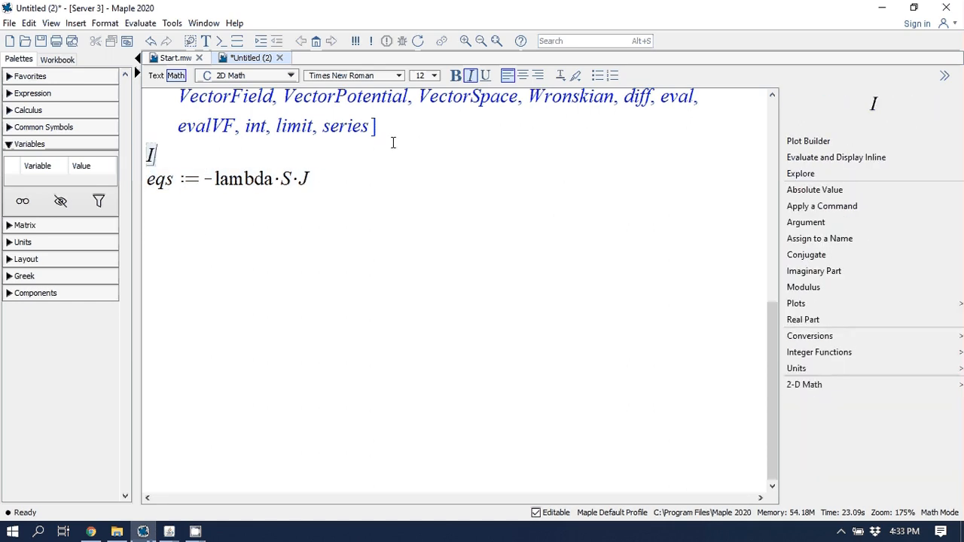
{"action": "key", "text": "Return"}
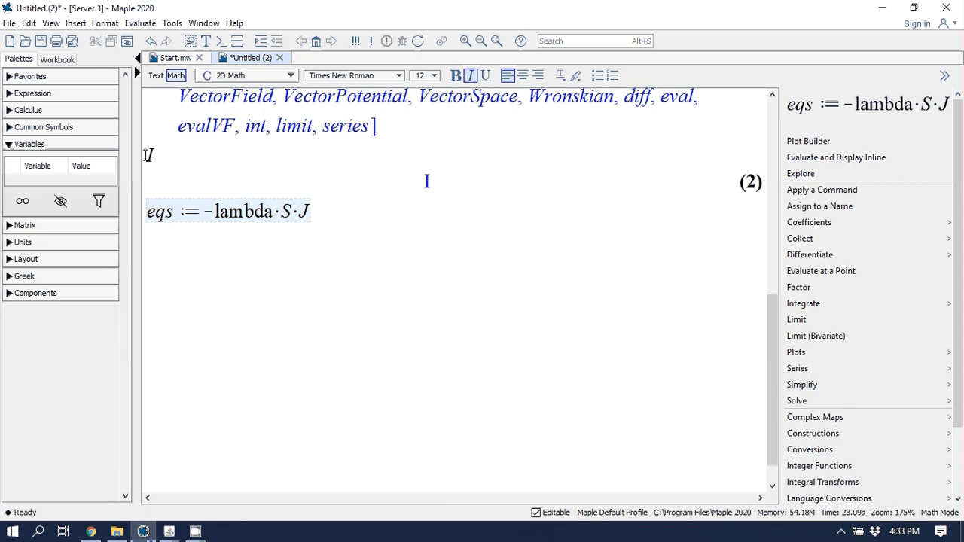
{"action": "left_click_drag", "start_coordinate": [146, 155], "coordinate": [694, 186]}
{"action": "key", "text": "Delete"}
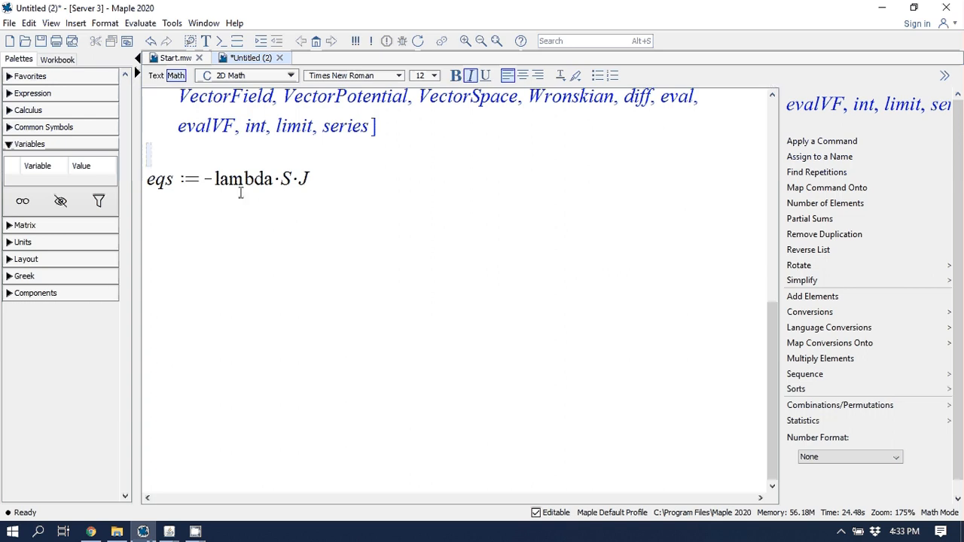
Extend the eqs expression with +alpha*(N-S-J) and evaluate the assignment.
{"action": "left_click", "coordinate": [330, 180]}
{"action": "type", "text": "+alpha"}
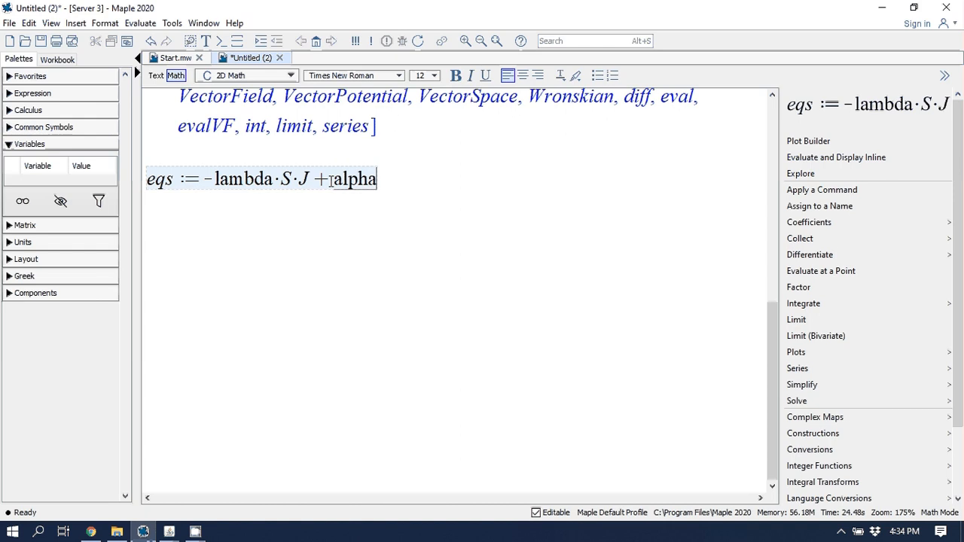
{"action": "type", "text": "*(N"}
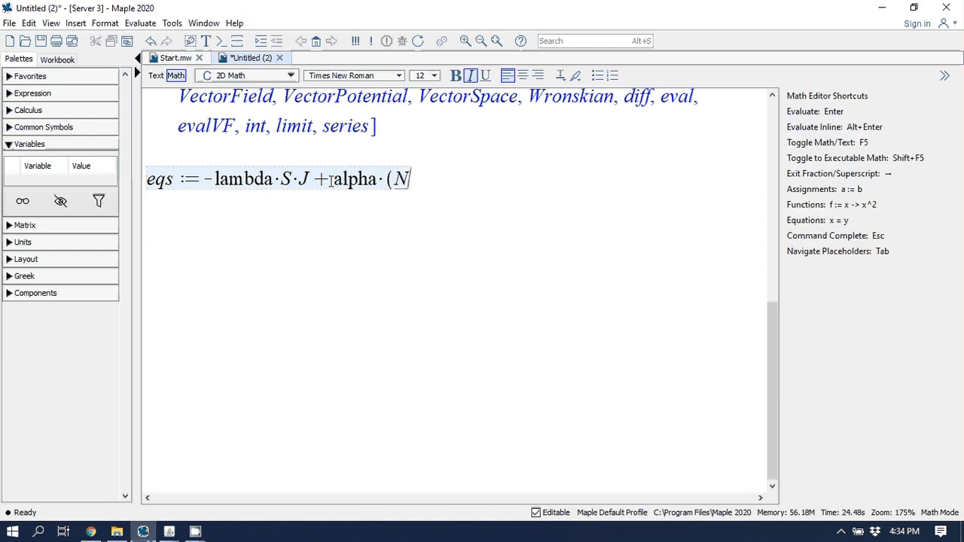
{"action": "type", "text": "-S-J)"}
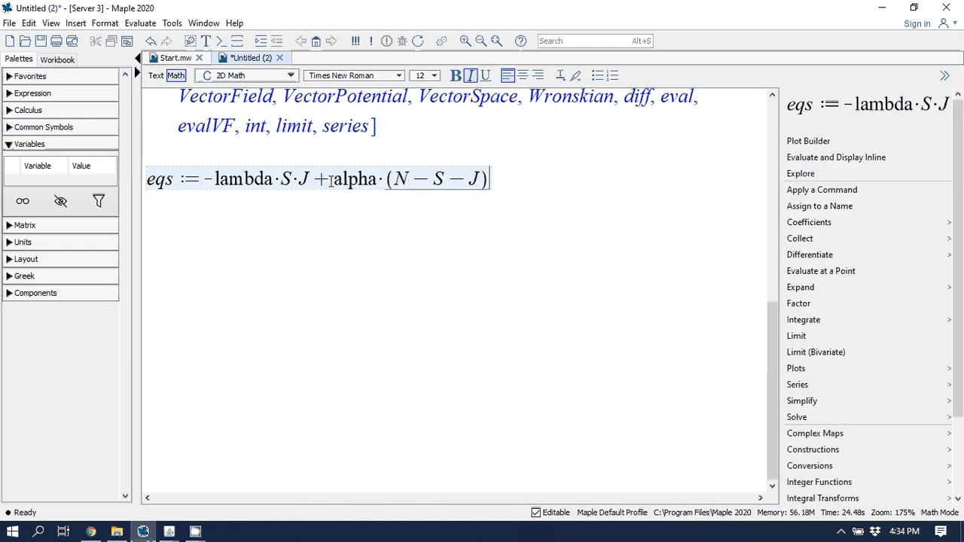
{"action": "key", "text": "Return"}
Define and evaluate the second equation as eqj := lambda*S*J-r*J.
{"action": "type", "text": "eq"}
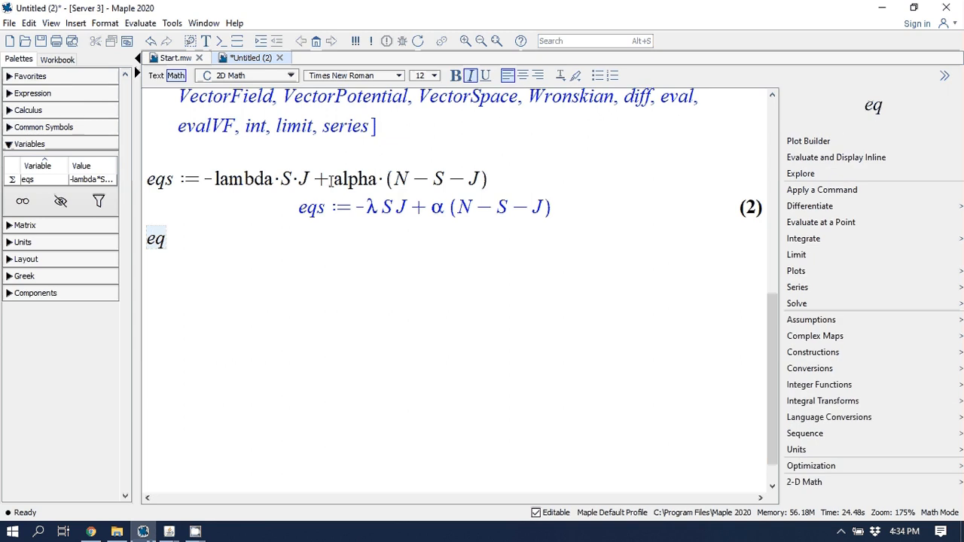
{"action": "type", "text": "j:"}
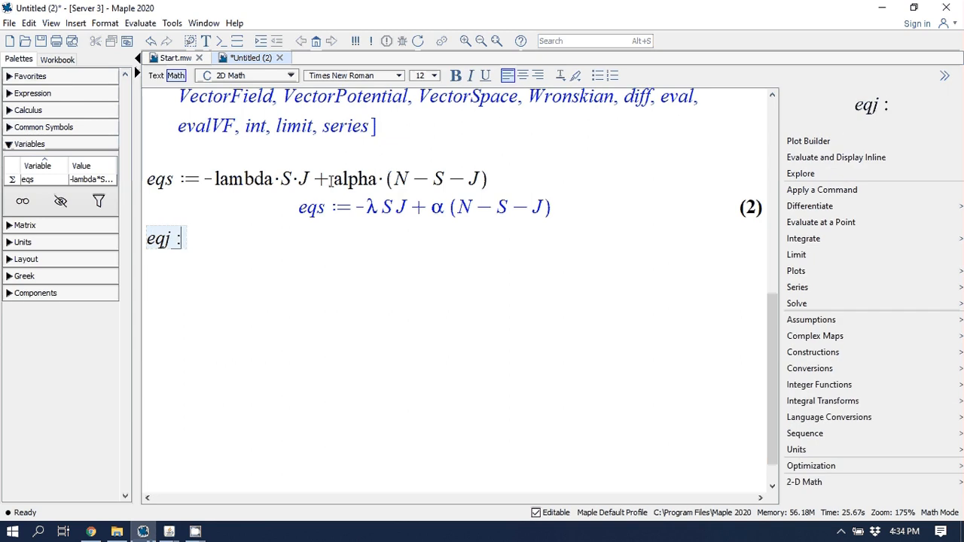
{"action": "type", "text": "=lam"}
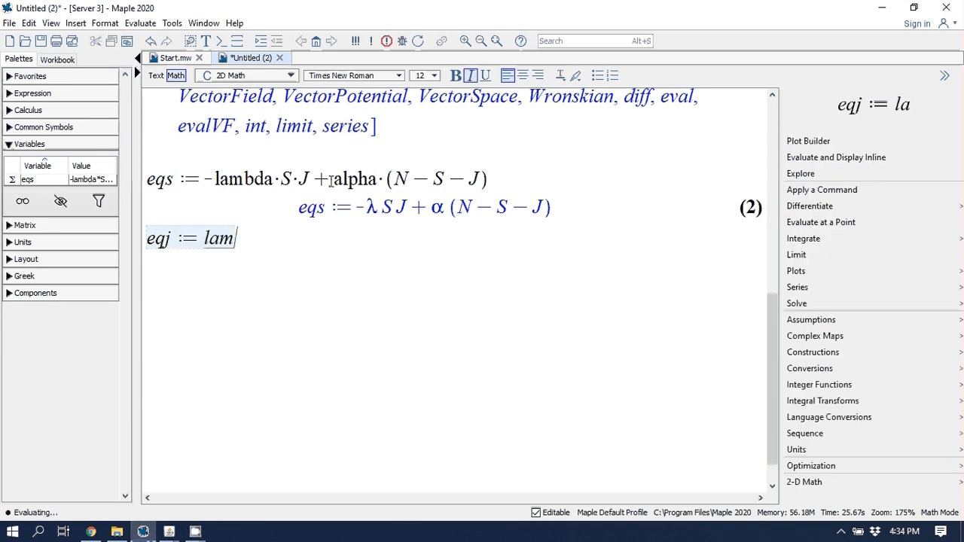
{"action": "type", "text": "bda*S*J"}
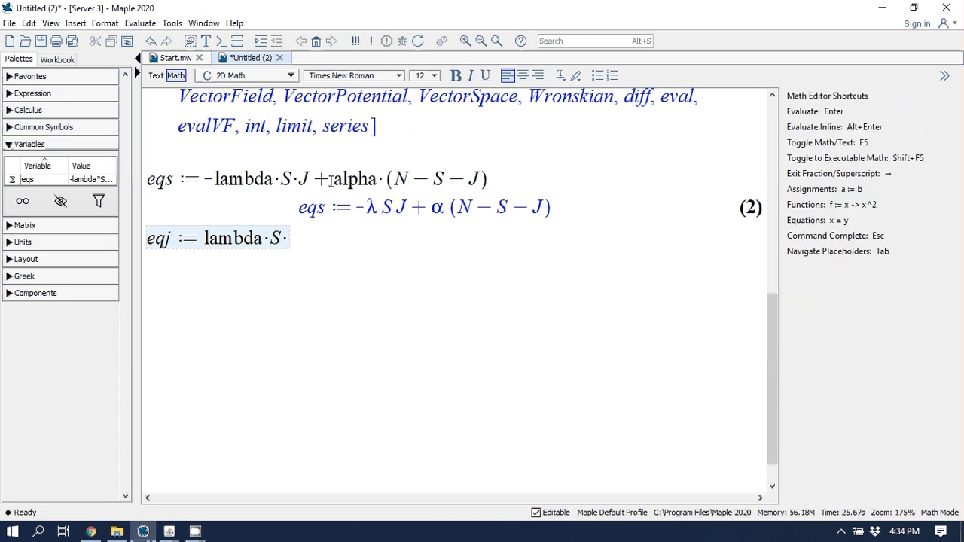
{"action": "type", "text": "-"}
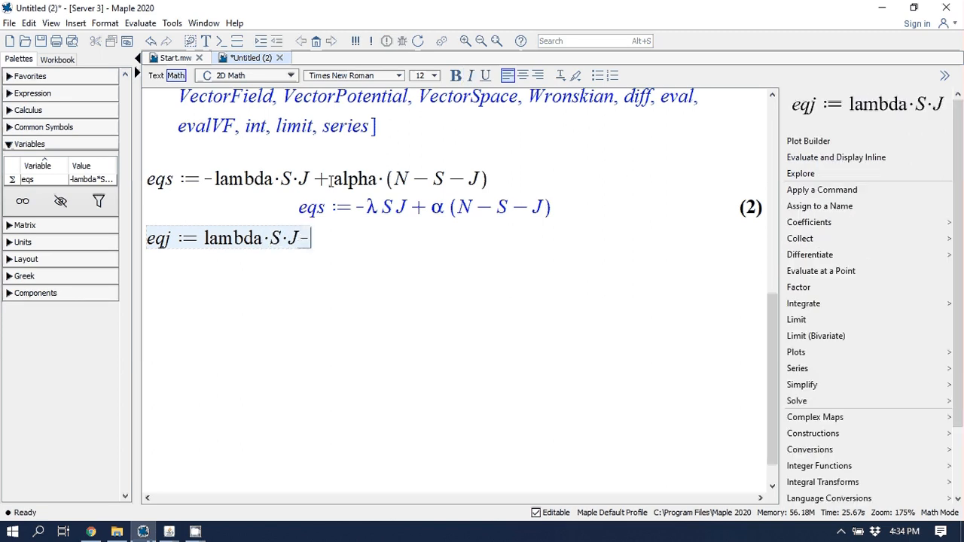
{"action": "type", "text": "r*J"}
{"action": "key", "text": "Return"}
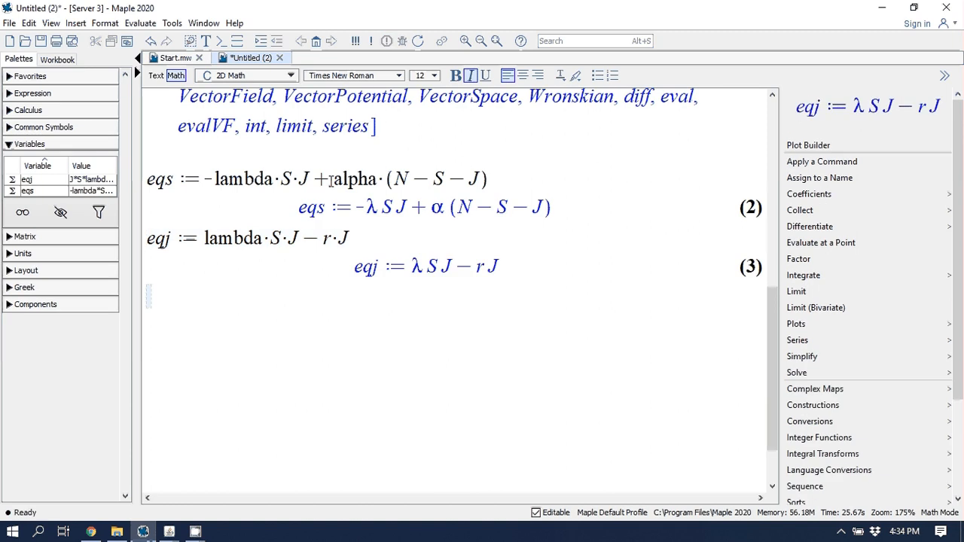
Solve the system for its equilibria with solve({eqs = 0, eqj = 0}, {S, J}).
{"action": "type", "text": "solve"}
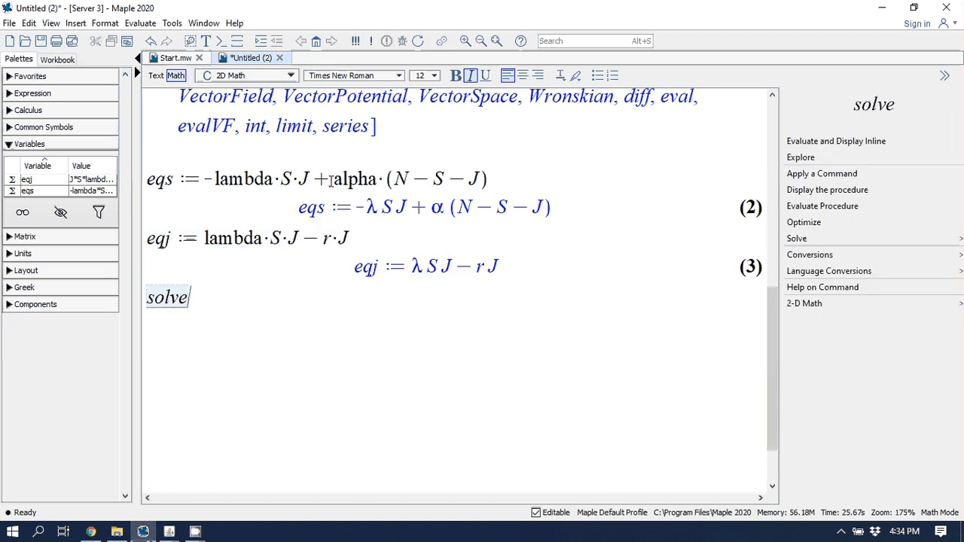
{"action": "type", "text": "({eq"}
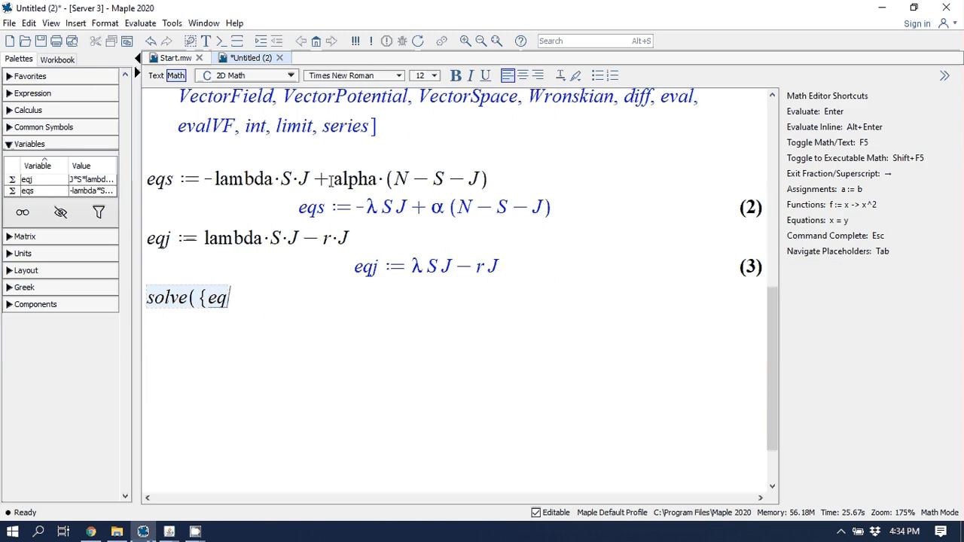
{"action": "type", "text": "s = 0, "}
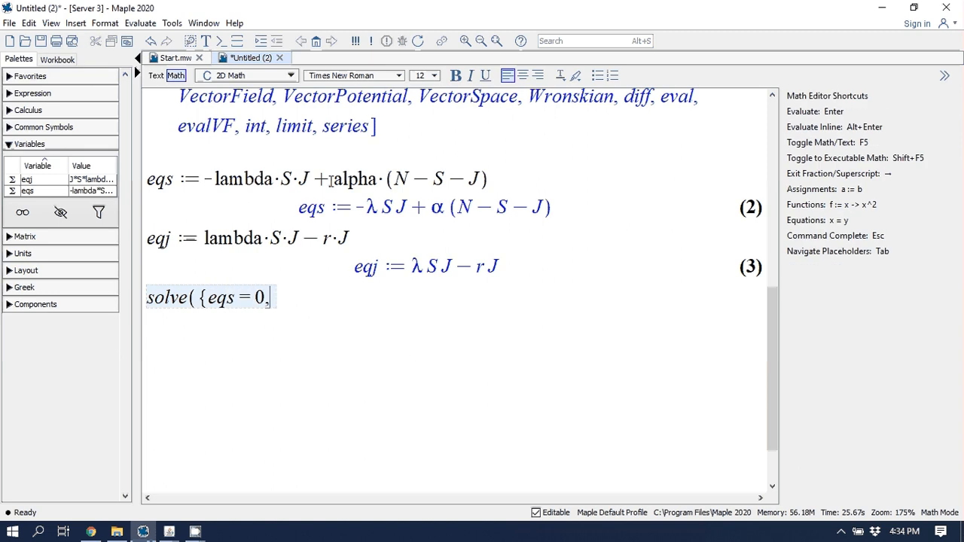
{"action": "type", "text": "eqj = 0"}
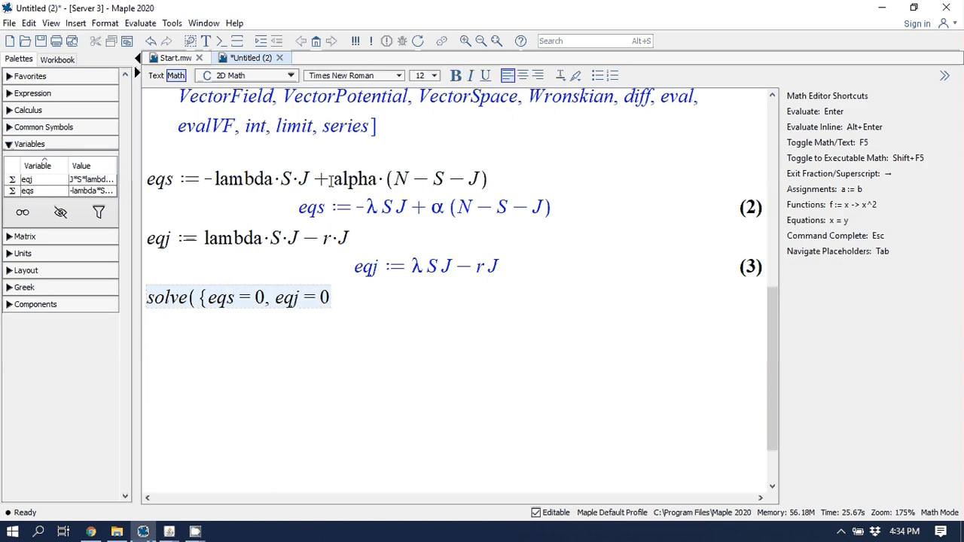
{"action": "type", "text": "}, {S, J"}
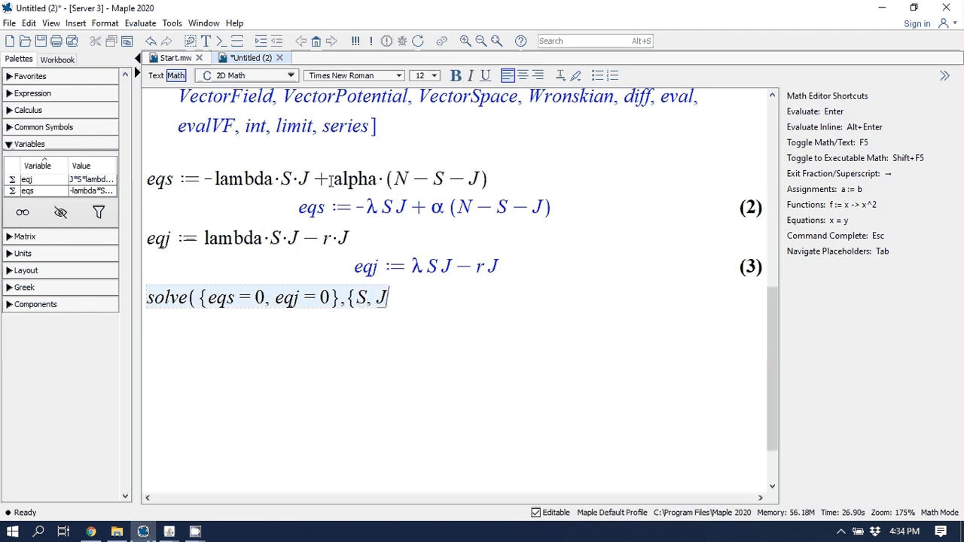
{"action": "type", "text": "})"}
{"action": "key", "text": "Return"}
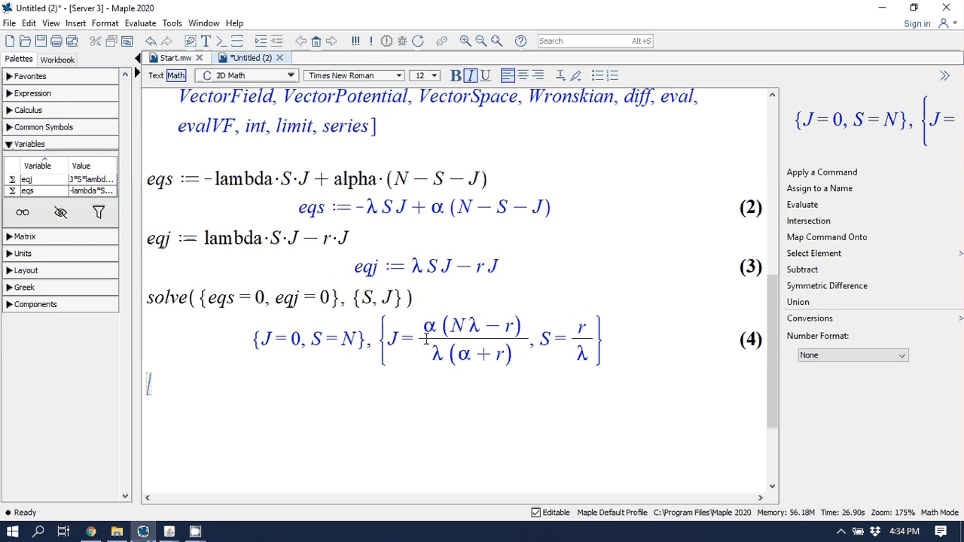
{"action": "left_click_drag", "start_coordinate": [422, 331], "coordinate": [491, 357]}
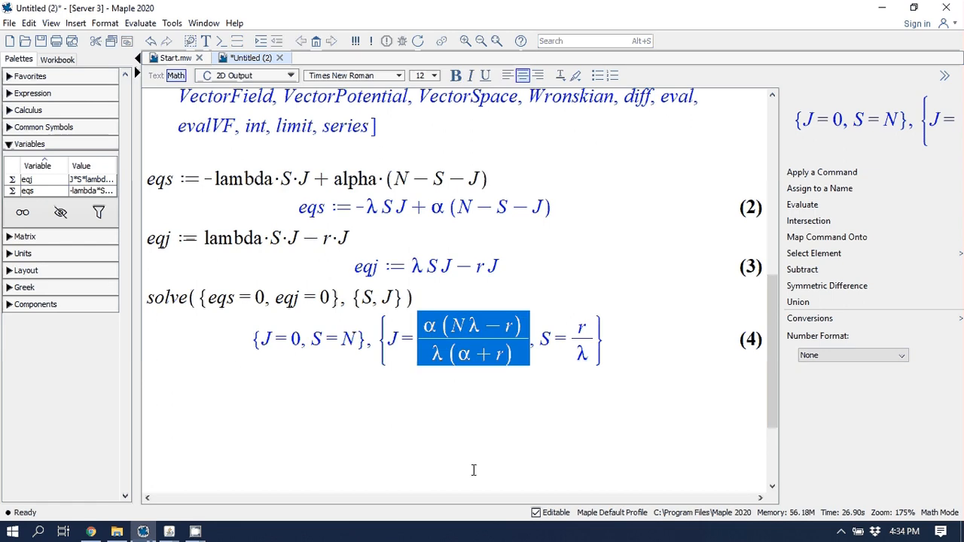
{"action": "left_click", "coordinate": [241, 407]}
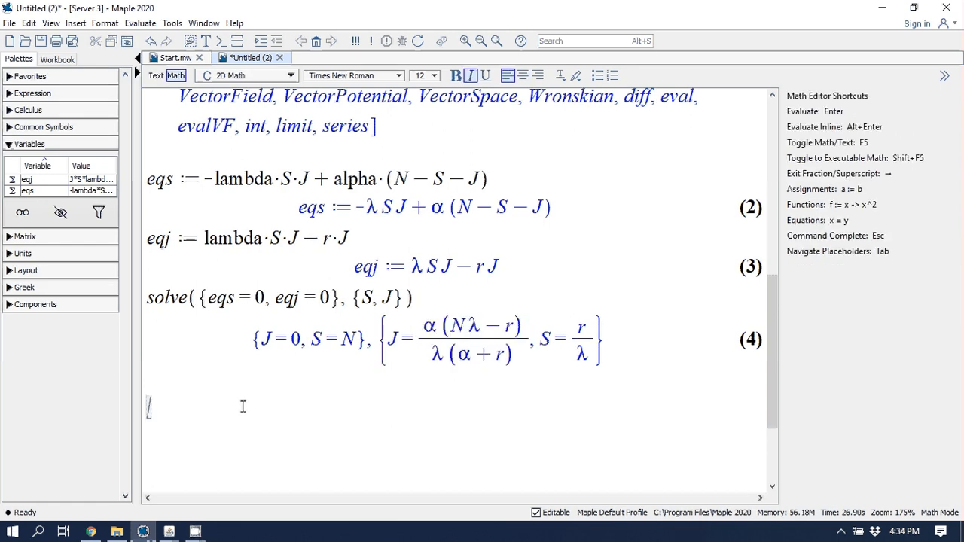
{"action": "type", "text": "5(20α-1)/α^2"}
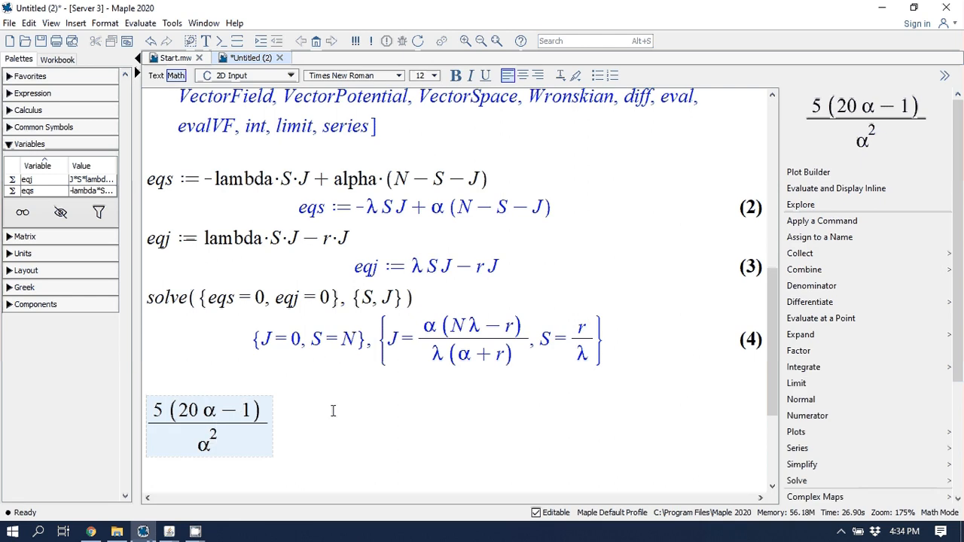
{"action": "scroll", "coordinate": [334, 411], "scroll_direction": "up", "scroll_amount": 4}
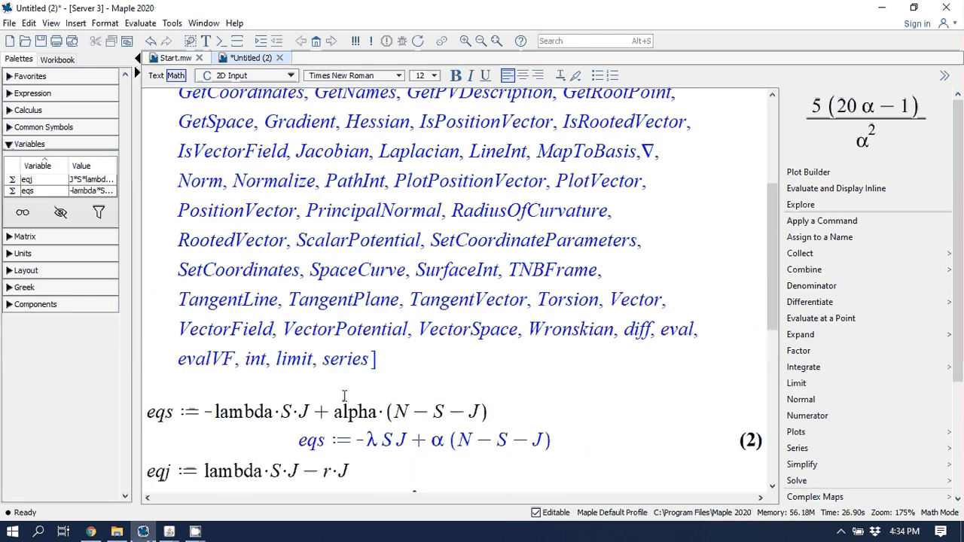
{"action": "scroll", "coordinate": [344, 396], "scroll_direction": "down", "scroll_amount": 4}
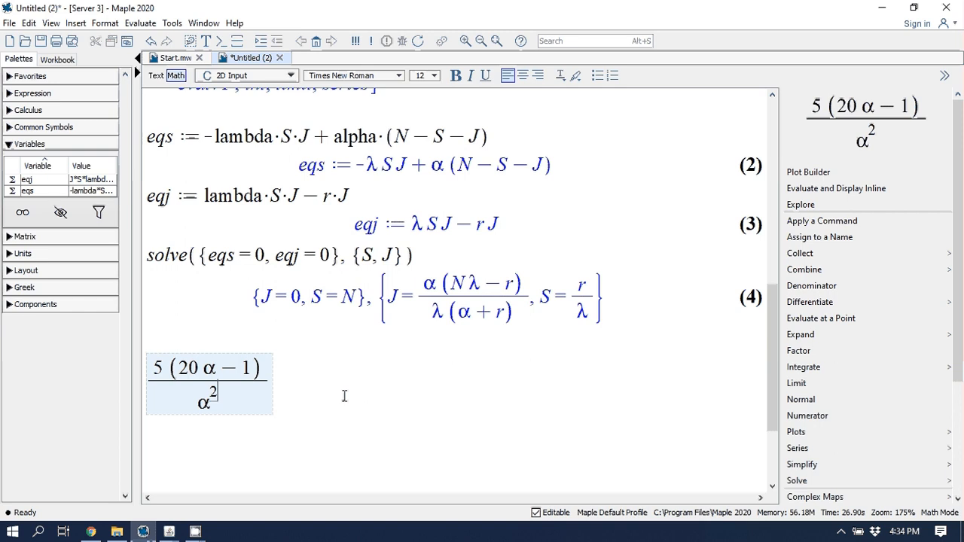
{"action": "left_click_drag", "start_coordinate": [342, 391], "coordinate": [120, 391]}
{"action": "key", "text": "Delete"}
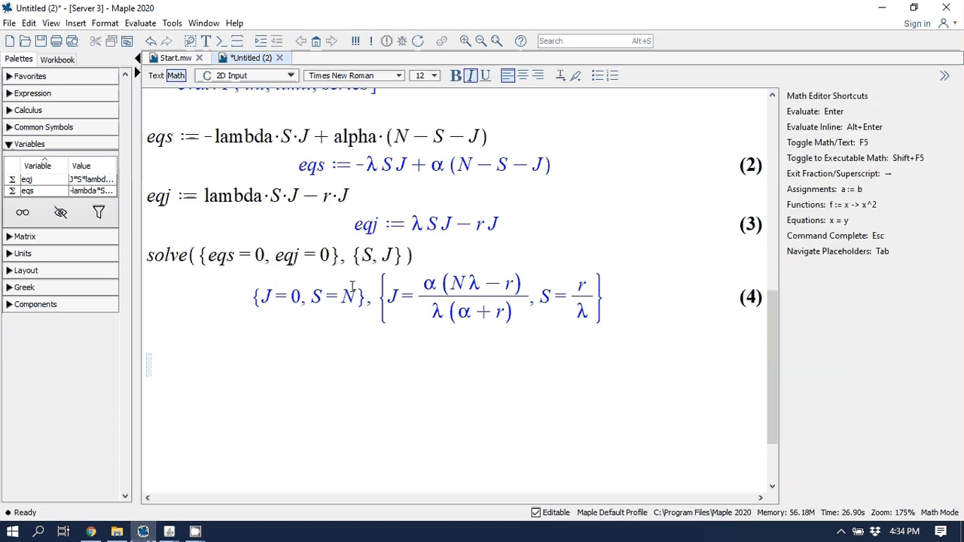
Copy the nonzero equilibrium's J expression from the solve output onto a new line and evaluate it.
{"action": "left_click_drag", "start_coordinate": [429, 283], "coordinate": [473, 308]}
{"action": "right_click", "coordinate": [473, 308]}
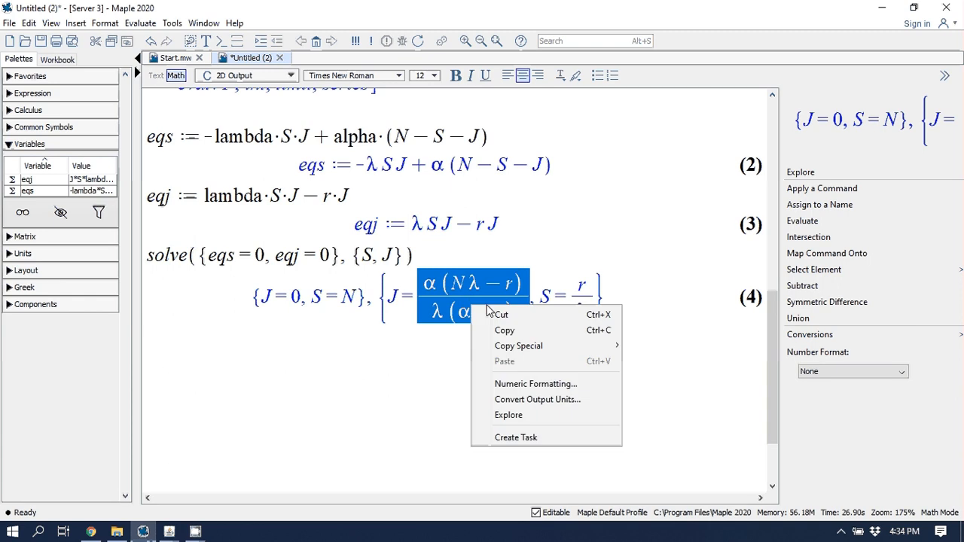
{"action": "left_click", "coordinate": [505, 330]}
{"action": "left_click", "coordinate": [219, 370]}
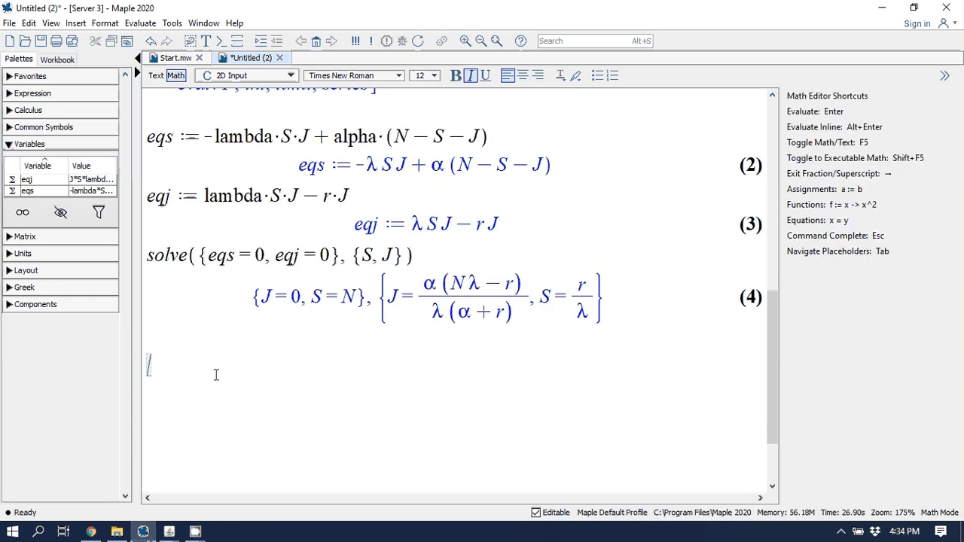
{"action": "key", "text": "ctrl+v"}
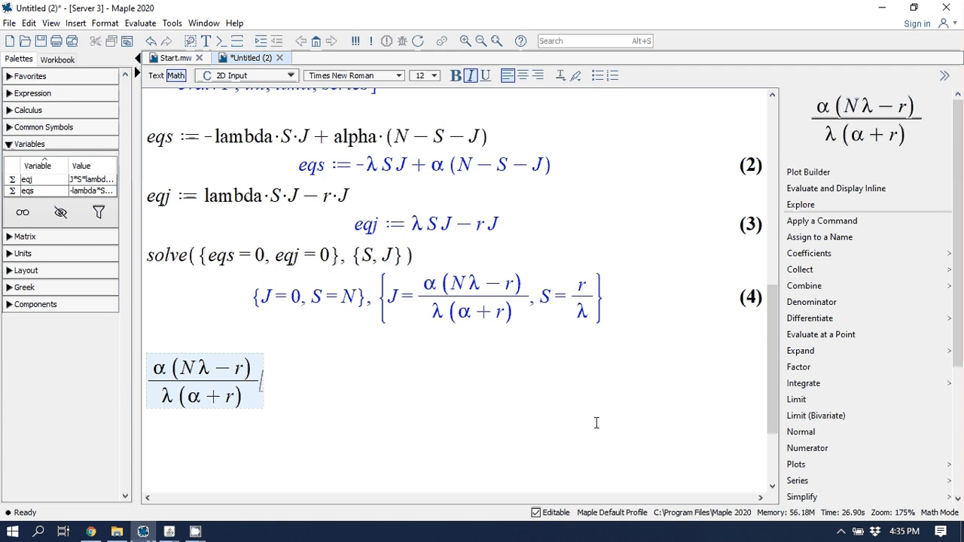
{"action": "scroll", "coordinate": [596, 420], "scroll_direction": "down", "scroll_amount": 1}
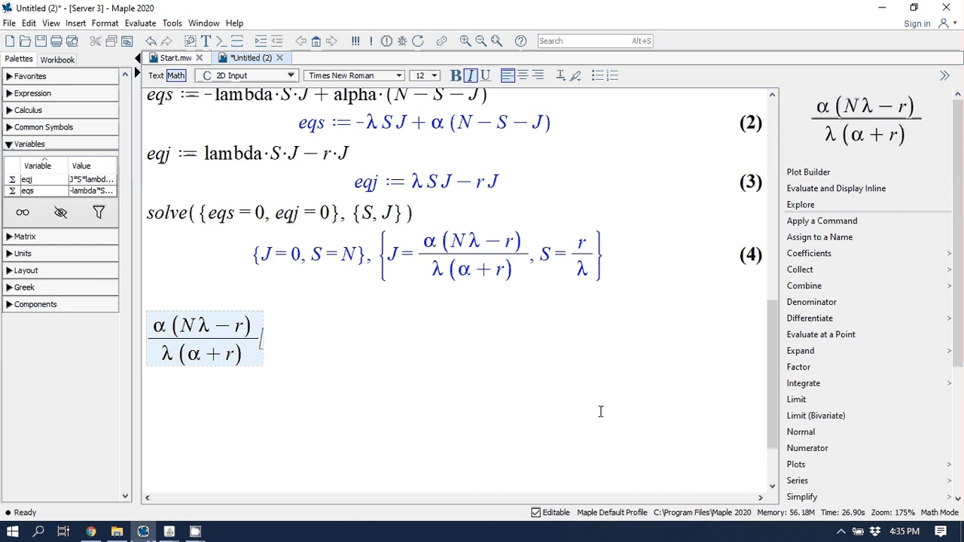
{"action": "key", "text": "Return"}
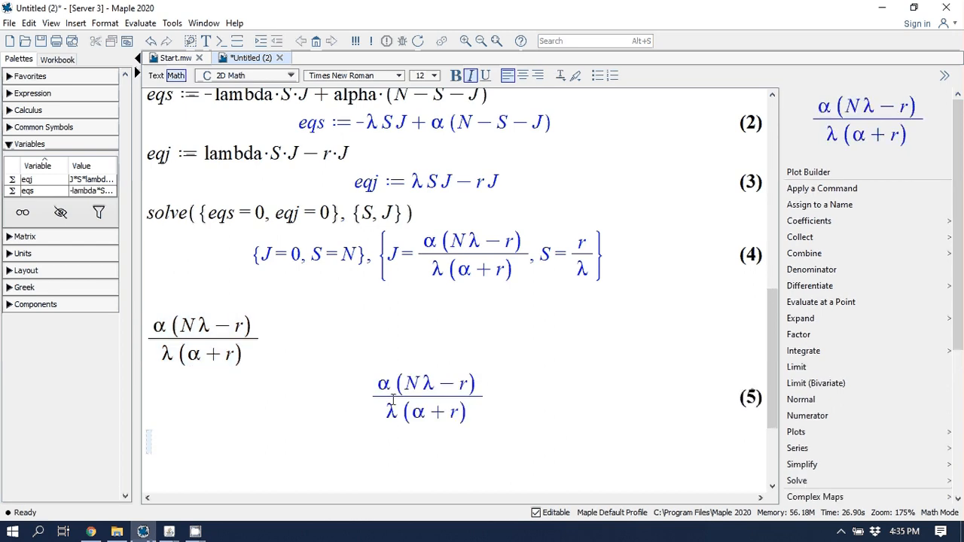
Expand the evaluated J equilibrium expression using the Expand operation on its output.
{"action": "left_click_drag", "start_coordinate": [393, 399], "coordinate": [459, 410]}
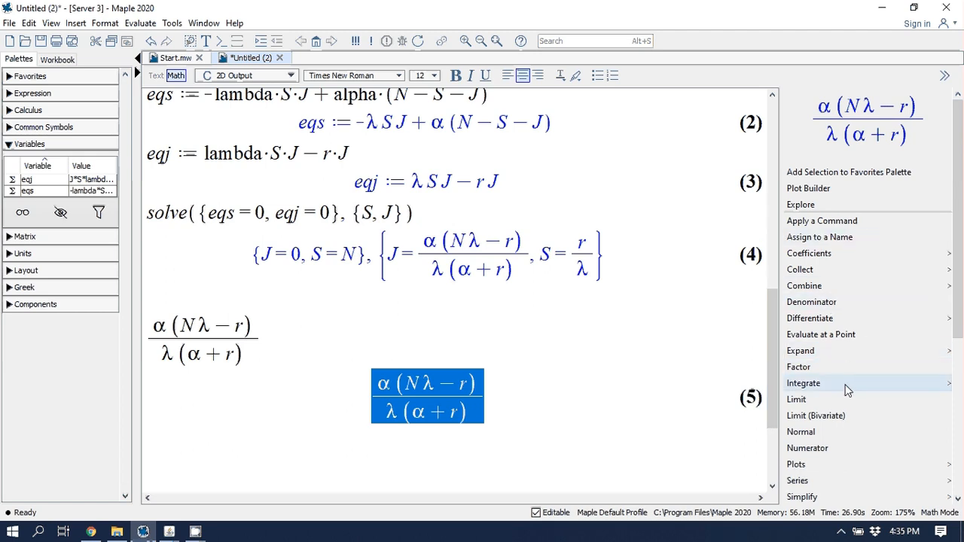
{"action": "scroll", "coordinate": [861, 322], "scroll_direction": "down", "scroll_amount": 2}
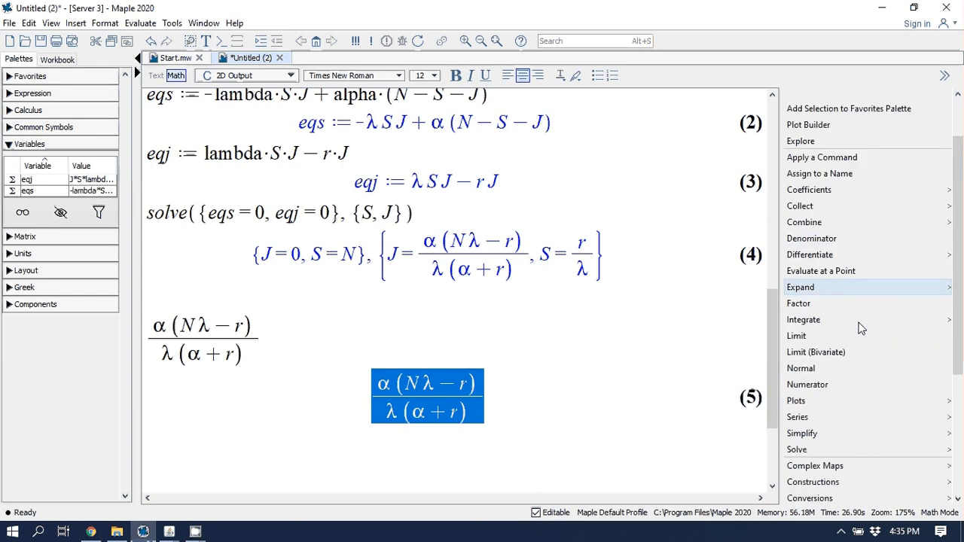
{"action": "left_click", "coordinate": [850, 295]}
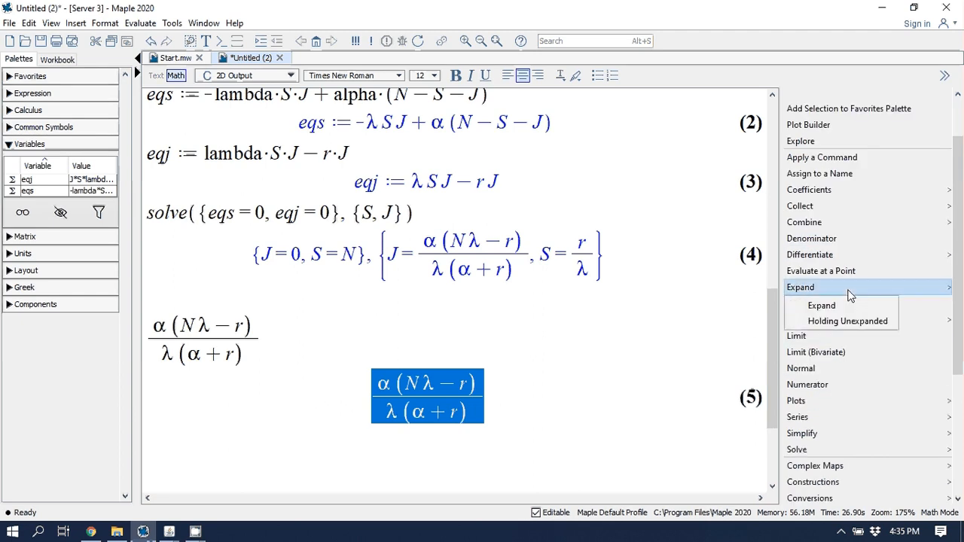
{"action": "left_click", "coordinate": [845, 308]}
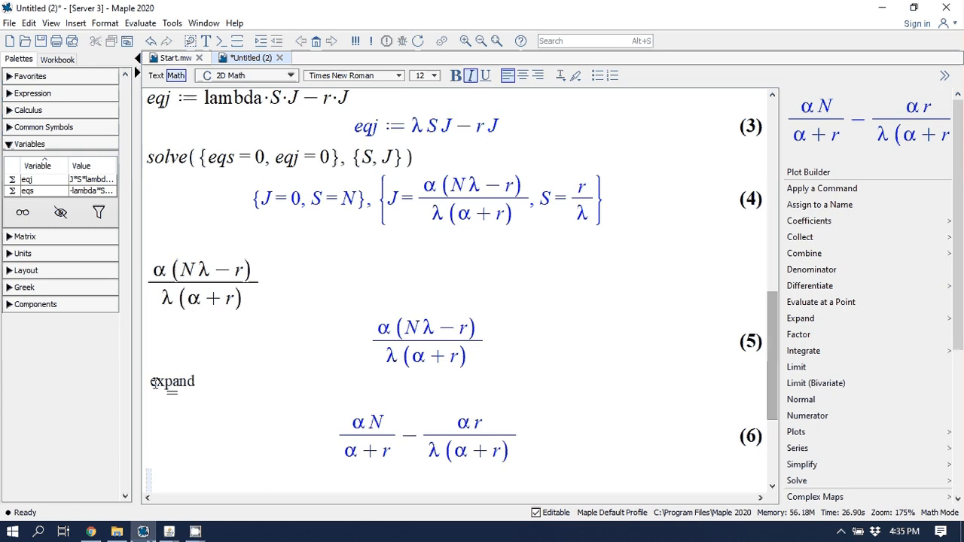
Delete the expanded result together with the pasted J equilibrium expression and its output.
{"action": "left_click_drag", "start_coordinate": [159, 364], "coordinate": [601, 462]}
{"action": "key", "text": "Delete"}
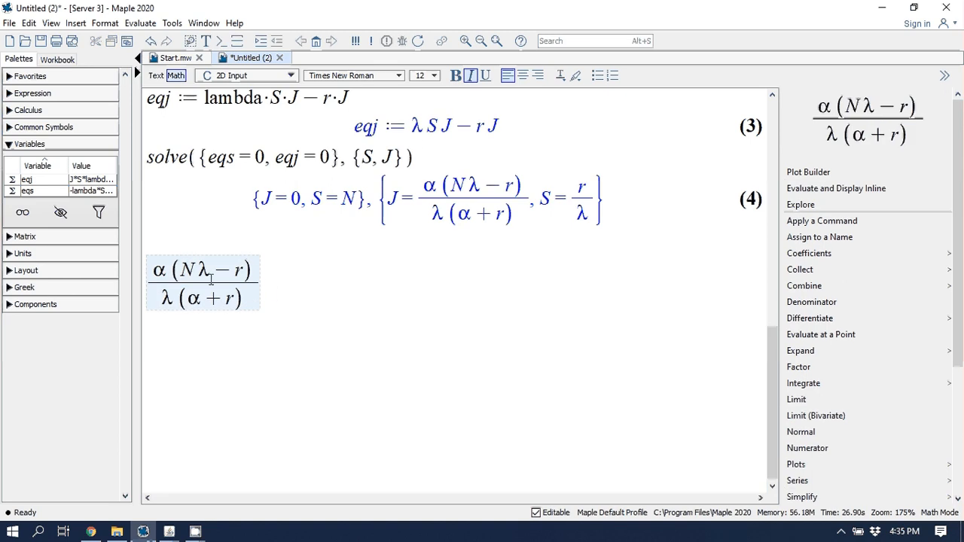
{"action": "left_click_drag", "start_coordinate": [291, 306], "coordinate": [178, 270]}
{"action": "key", "text": "Delete"}
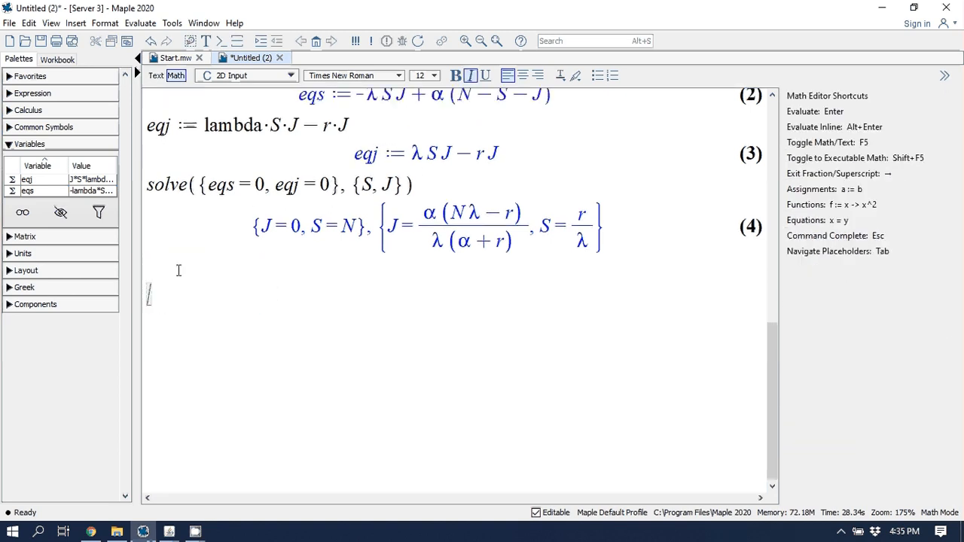
Define and evaluate the Jacobian matrix as F := Jacobian([eqs, eqj], [S, J]).
{"action": "type", "text": "F "}
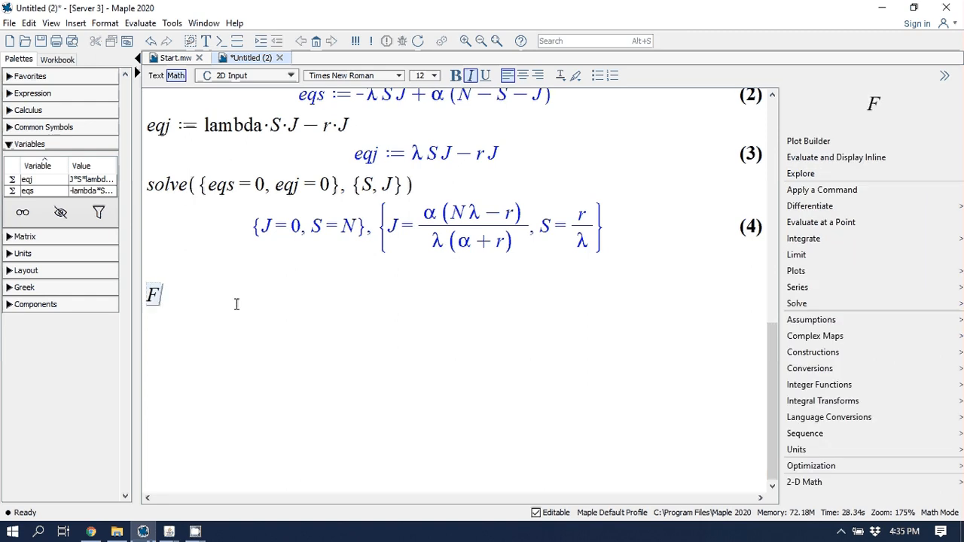
{"action": "type", "text": ":= Ja"}
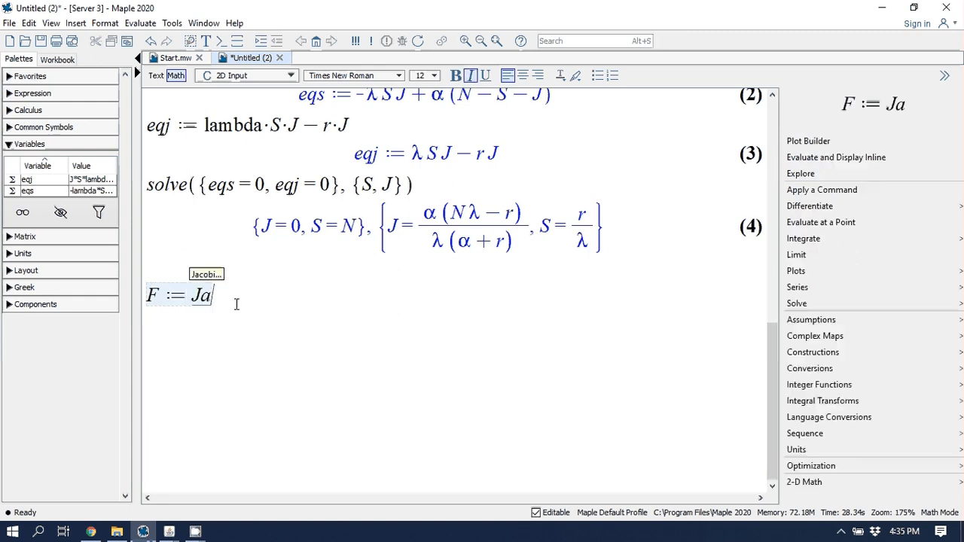
{"action": "type", "text": "cobian(["}
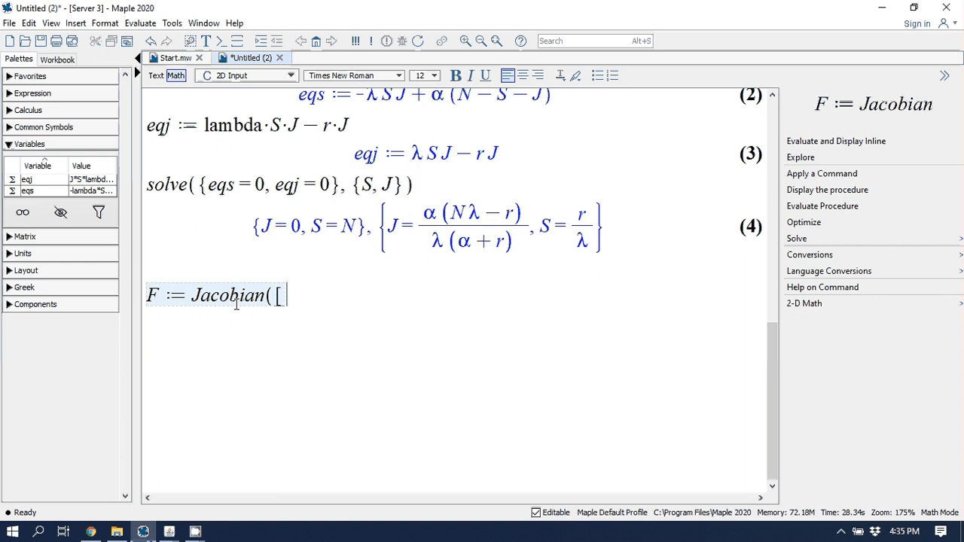
{"action": "type", "text": "eqs, "}
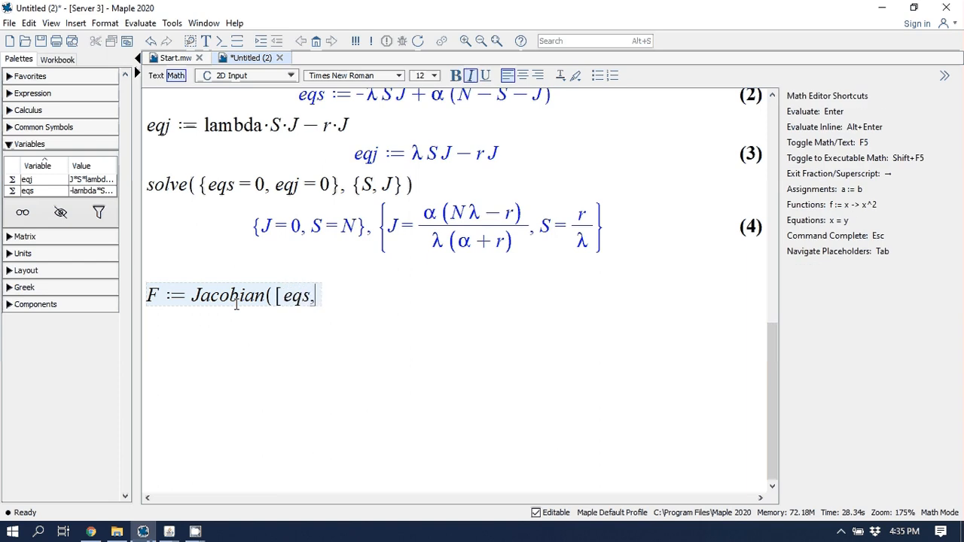
{"action": "type", "text": "eqj]"}
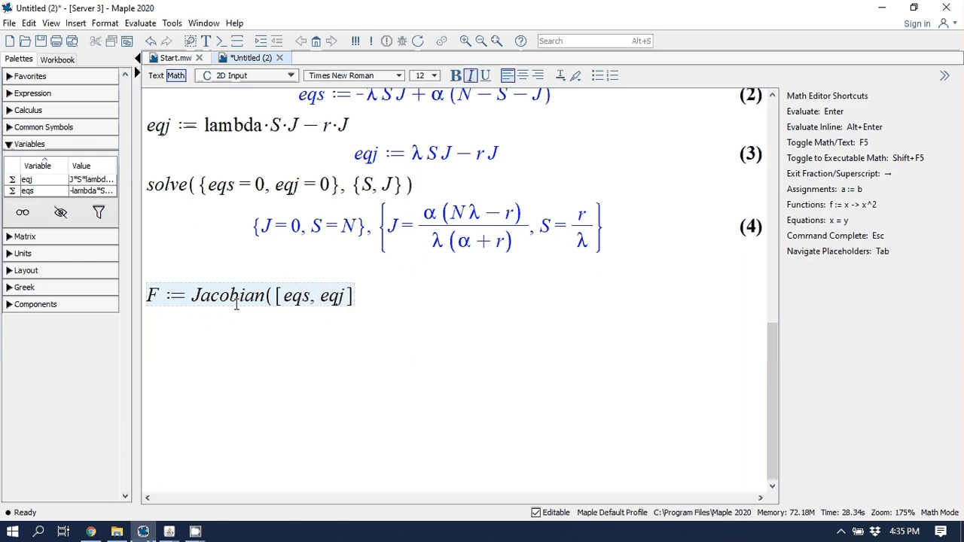
{"action": "type", "text": ", [S, J"}
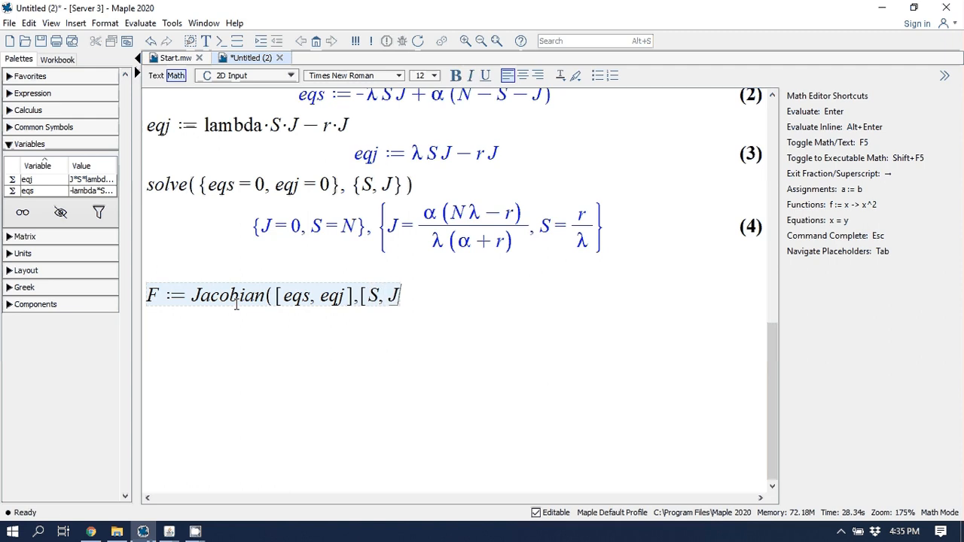
{"action": "type", "text": "])"}
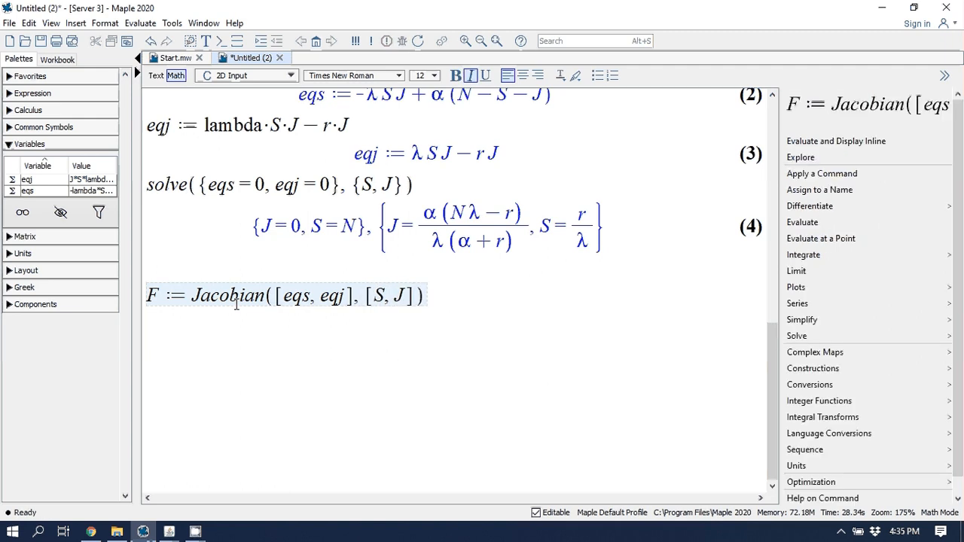
{"action": "key", "text": "Return"}
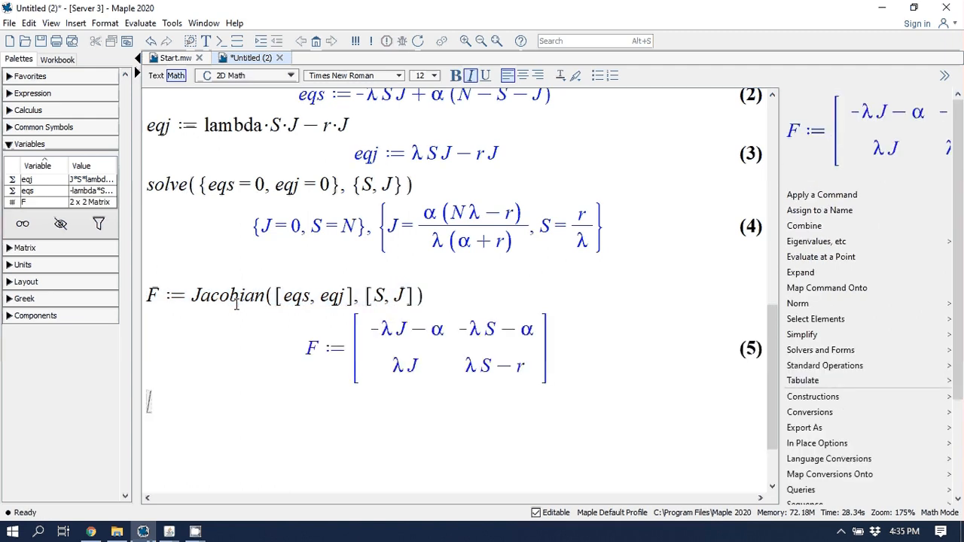
Assign the disease-free equilibrium values by evaluating S := N and J := 0.
{"action": "type", "text": "S :"}
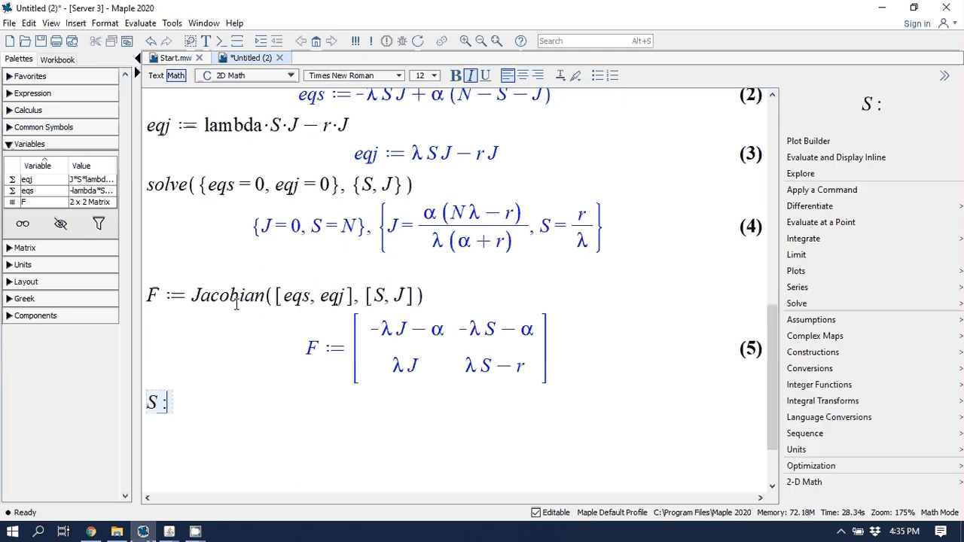
{"action": "type", "text": "= N"}
{"action": "key", "text": "Return"}
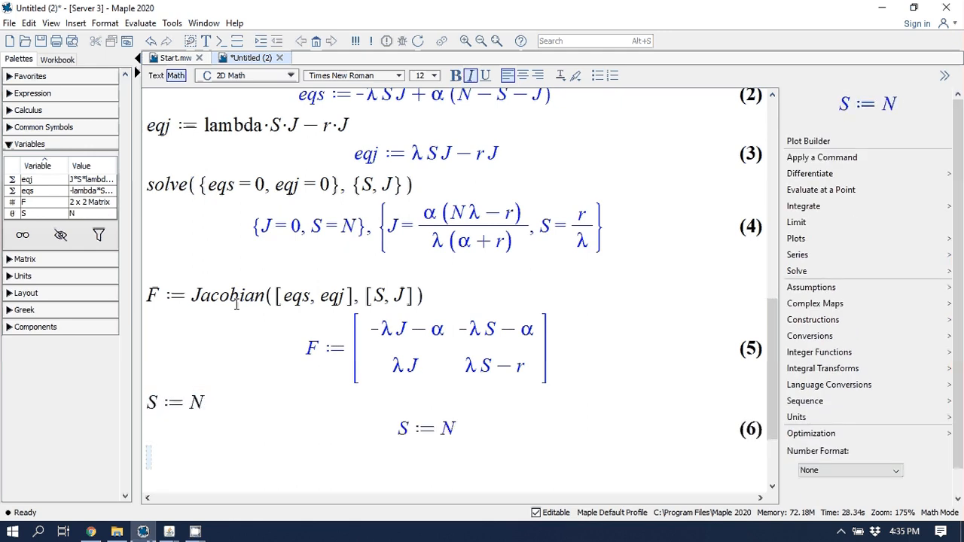
{"action": "type", "text": "J "}
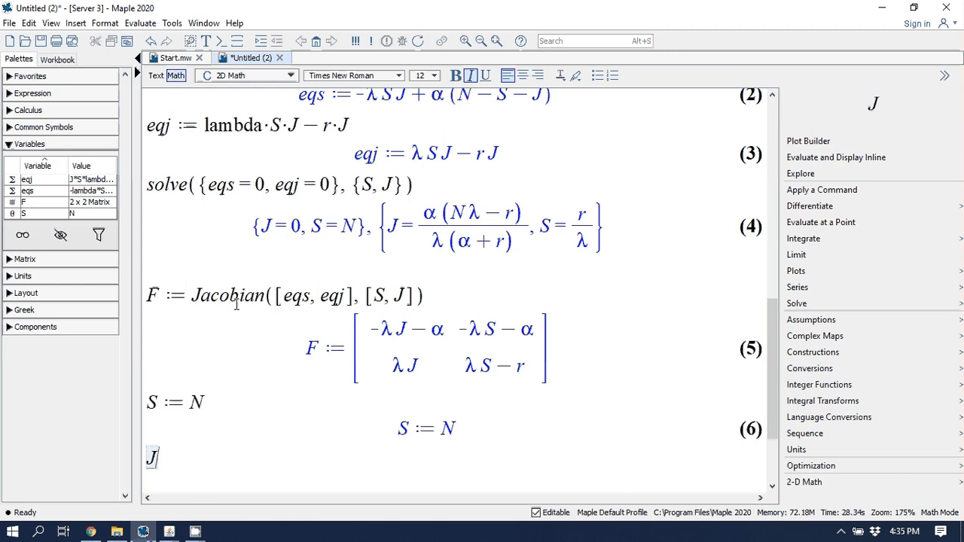
{"action": "type", "text": ":= 0"}
{"action": "key", "text": "Return"}
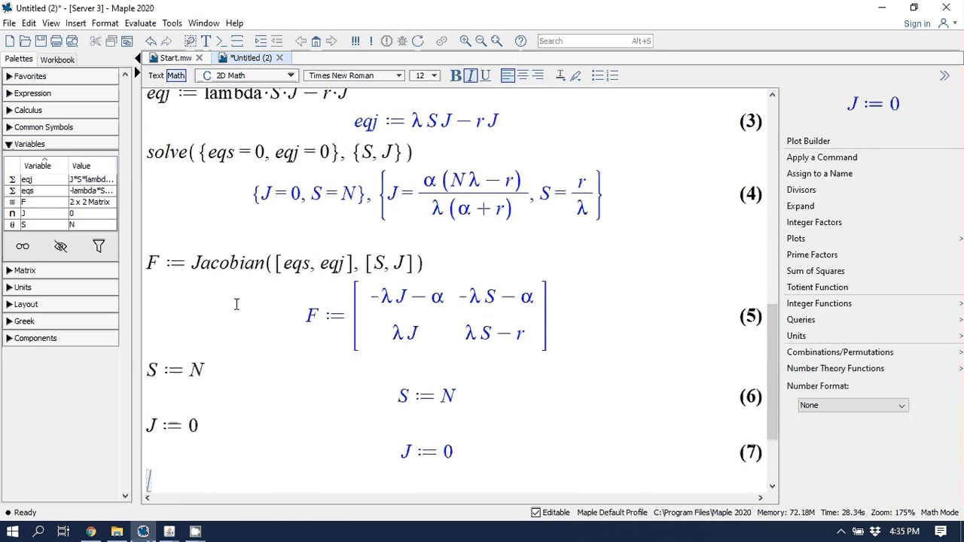
Evaluate F on a new line and simplify the resulting matrix so the assigned S and J are substituted.
{"action": "type", "text": "F"}
{"action": "key", "text": "Return"}
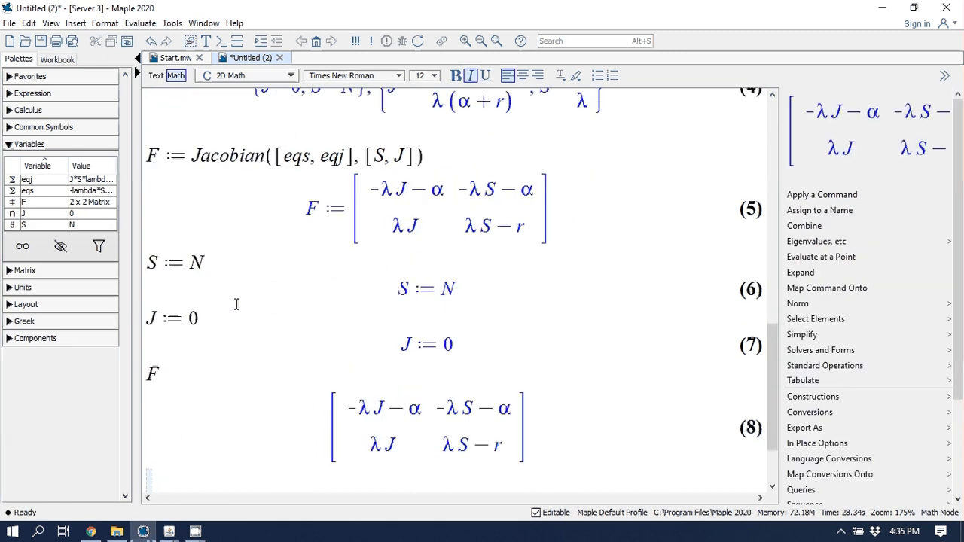
{"action": "left_click", "coordinate": [590, 416]}
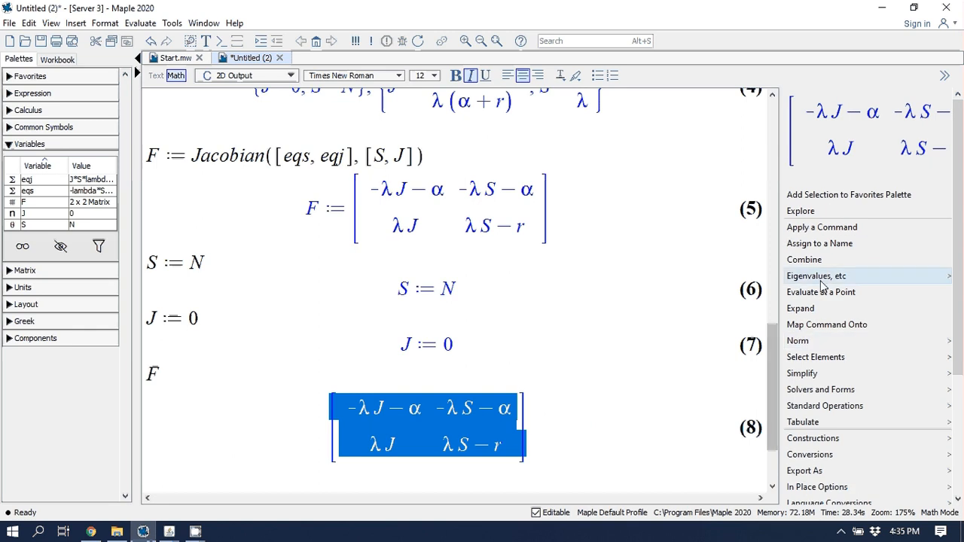
{"action": "mouse_move", "coordinate": [833, 380]}
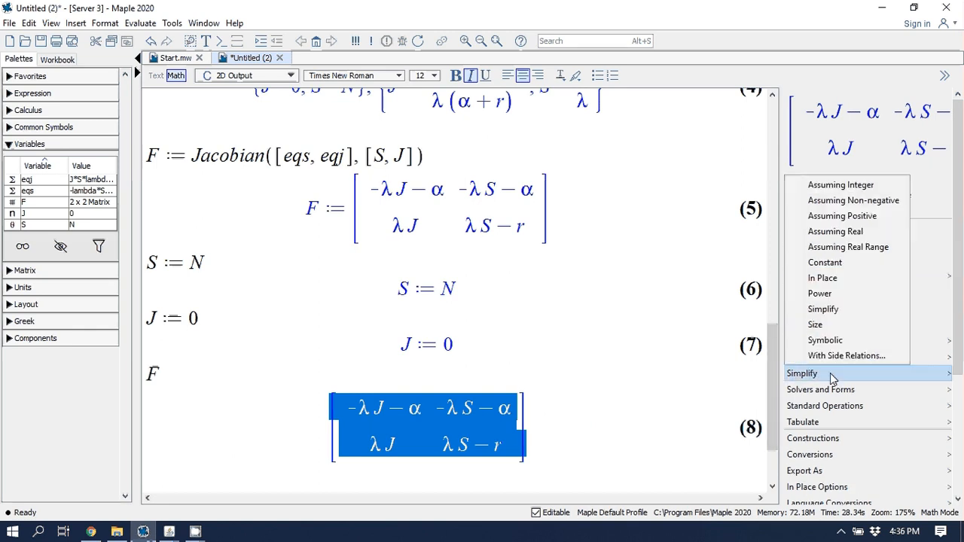
{"action": "left_click", "coordinate": [836, 310]}
{"action": "scroll", "coordinate": [611, 452], "scroll_direction": "down", "scroll_amount": 3}
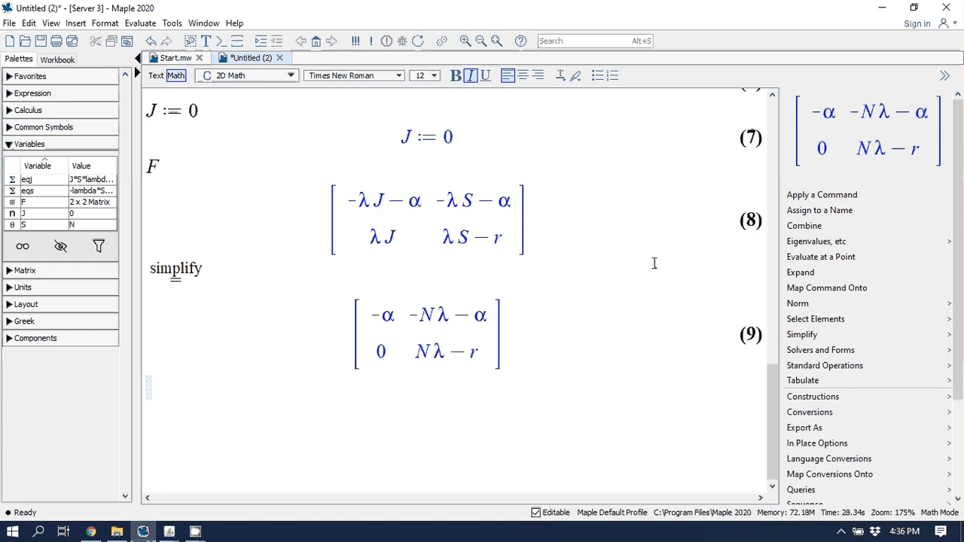
Compute the trace of the simplified Jacobian matrix.
{"action": "left_click_drag", "start_coordinate": [334, 327], "coordinate": [673, 344]}
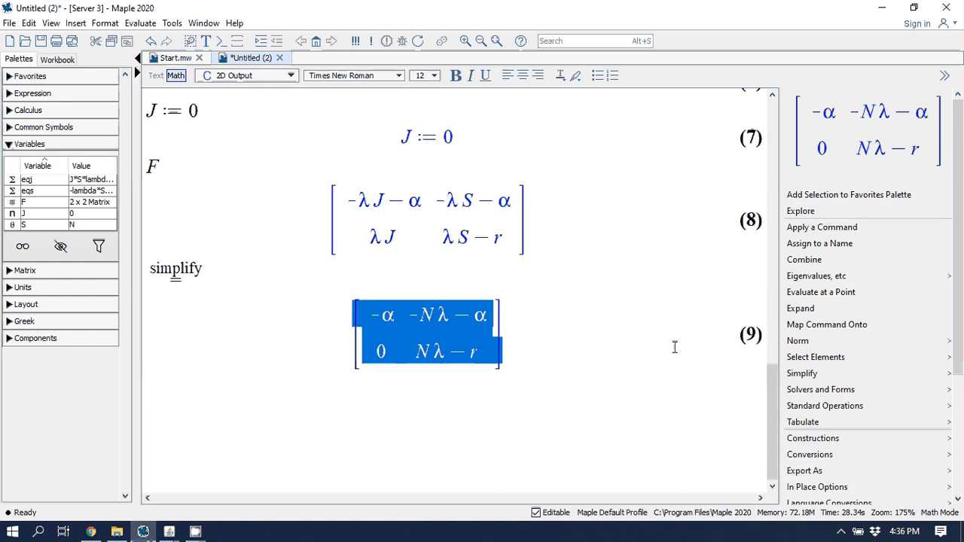
{"action": "scroll", "coordinate": [818, 406], "scroll_direction": "down", "scroll_amount": 3}
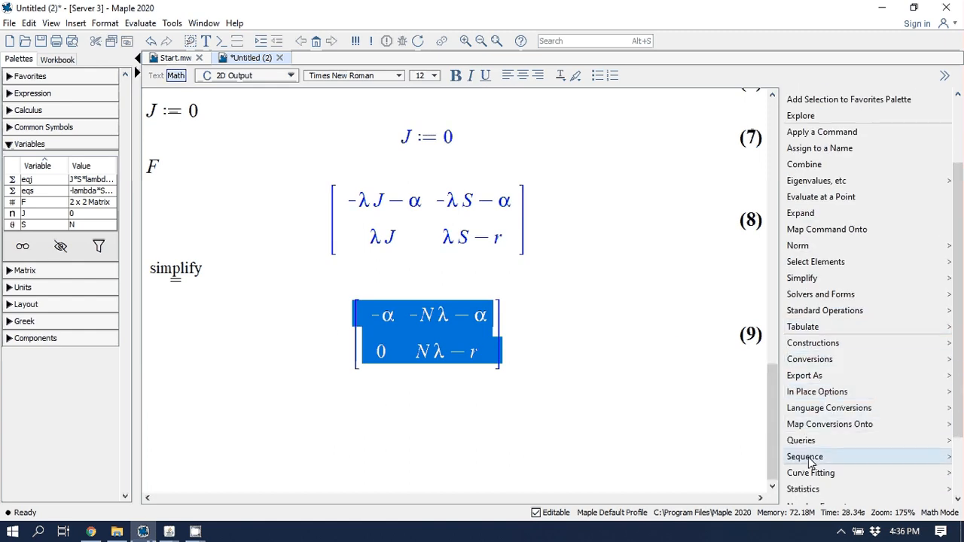
{"action": "mouse_move", "coordinate": [832, 315]}
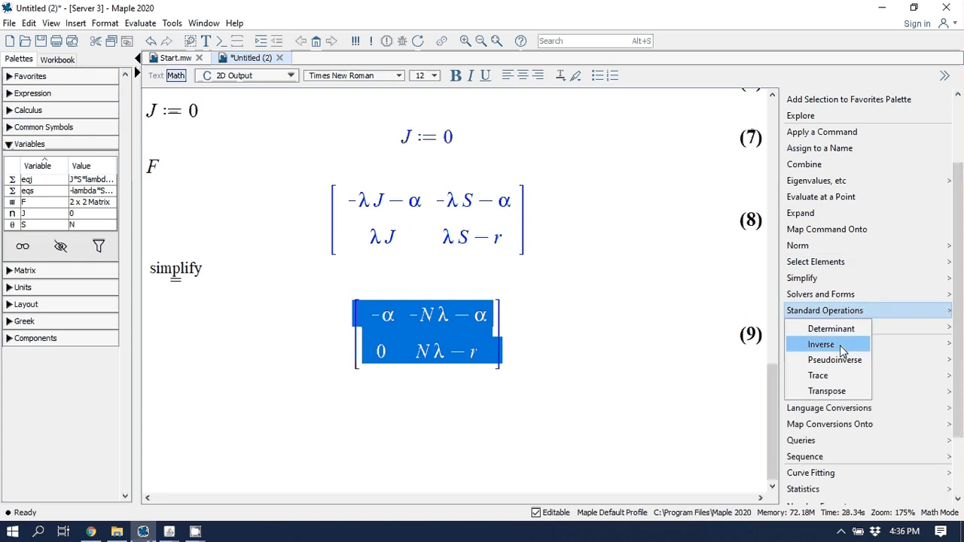
{"action": "left_click", "coordinate": [829, 374]}
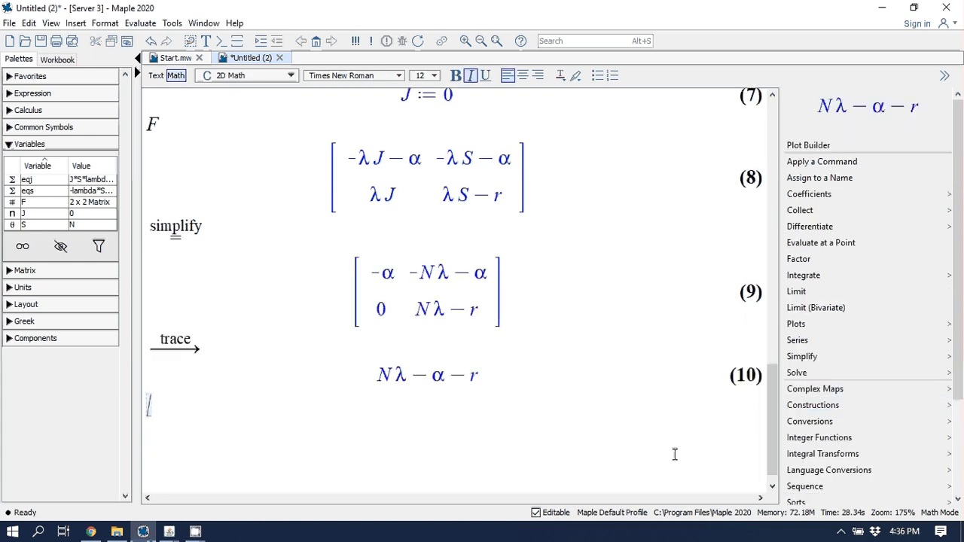
Compute the determinant of the simplified Jacobian matrix in place of its trace.
{"action": "left_click_drag", "start_coordinate": [353, 259], "coordinate": [501, 323]}
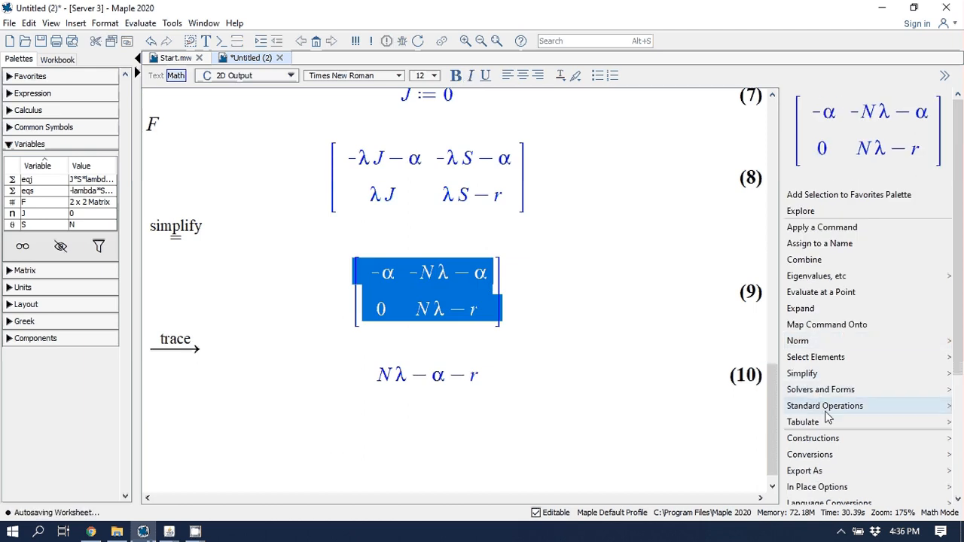
{"action": "left_click", "coordinate": [832, 424]}
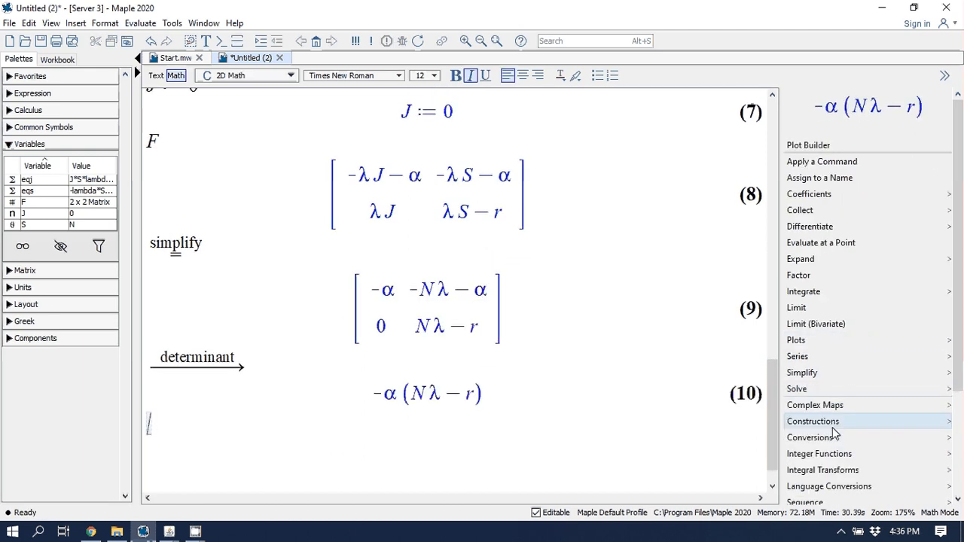
{"action": "left_click", "coordinate": [464, 427]}
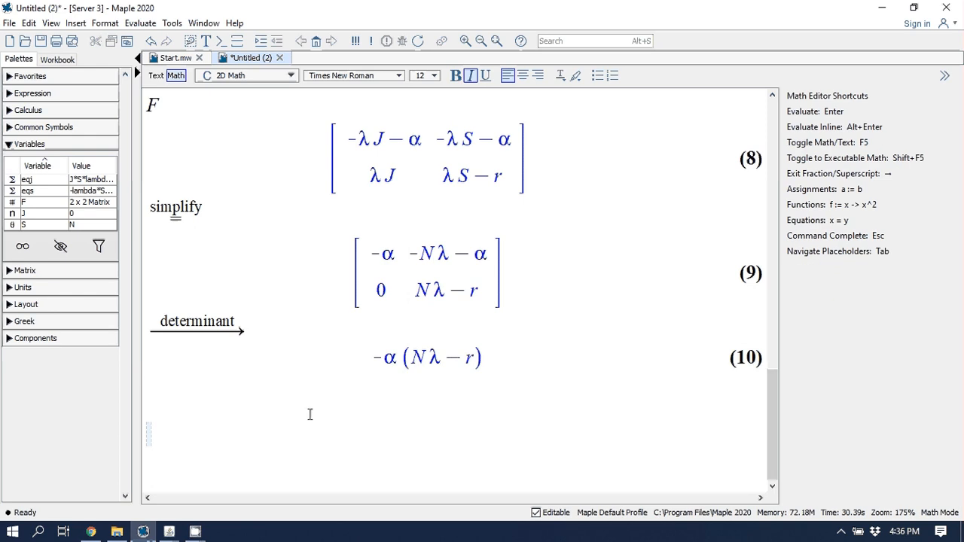
Evaluate F again on a new line below the determinant result.
{"action": "left_click", "coordinate": [308, 355]}
{"action": "left_click", "coordinate": [220, 426]}
{"action": "type", "text": "F"}
{"action": "key", "text": "Return"}
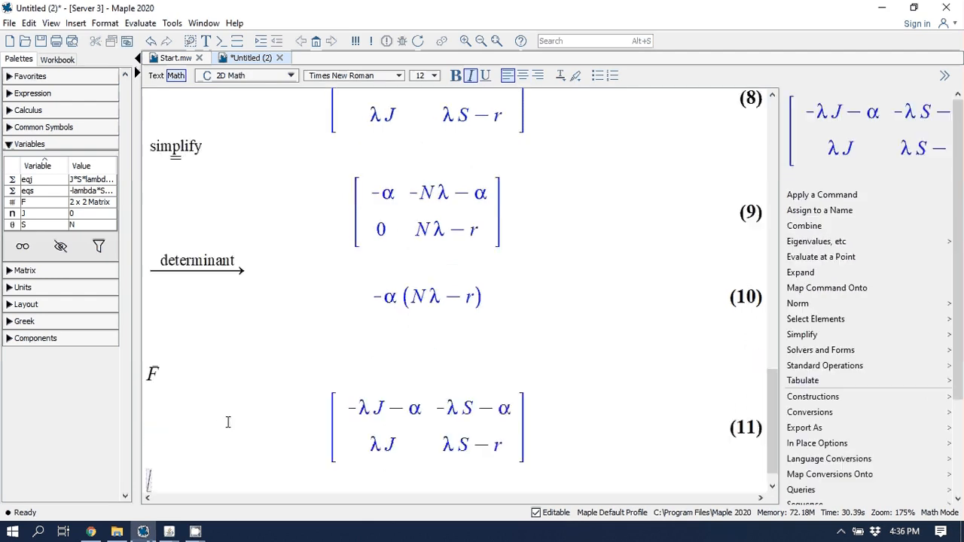
Compute the trace of the newly evaluated matrix F below the determinant result.
{"action": "left_click_drag", "start_coordinate": [234, 387], "coordinate": [503, 409]}
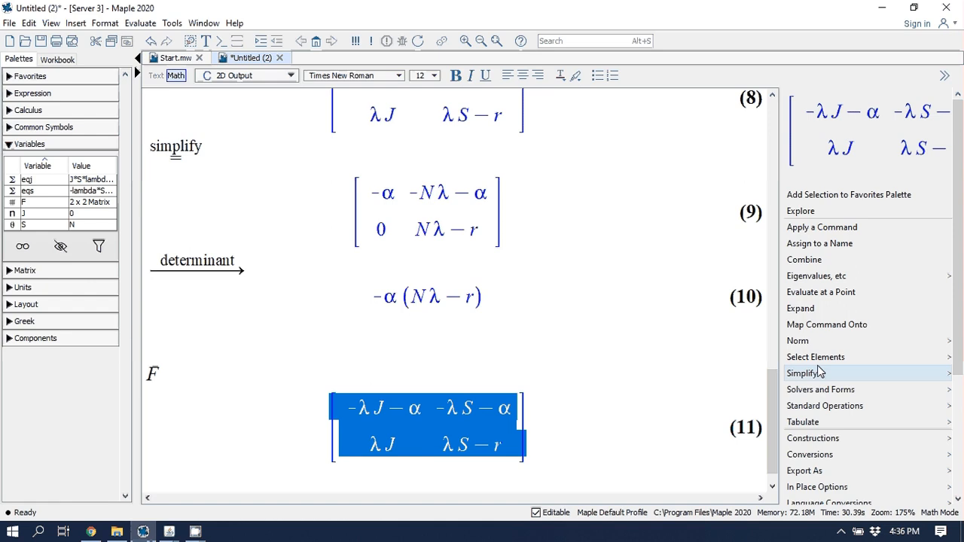
{"action": "left_click", "coordinate": [828, 406]}
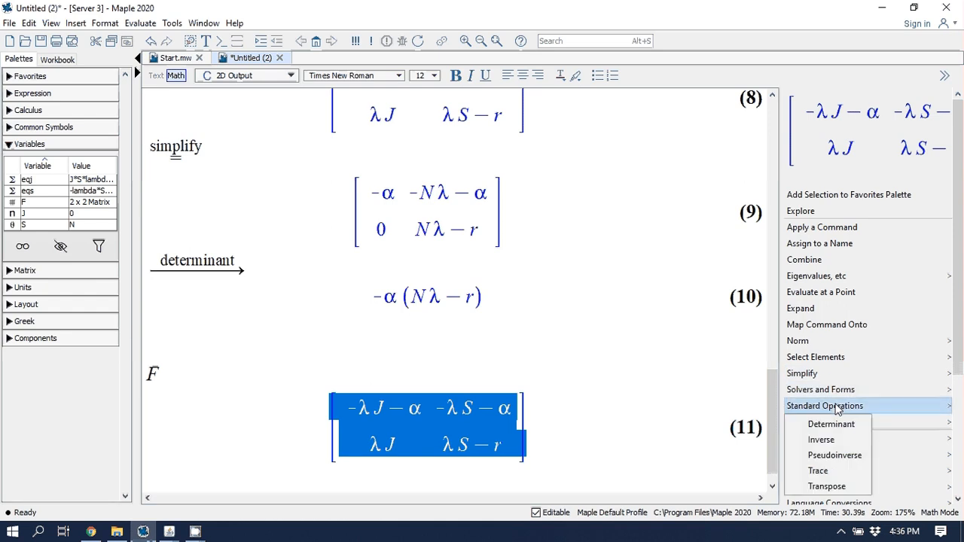
{"action": "left_click", "coordinate": [829, 471]}
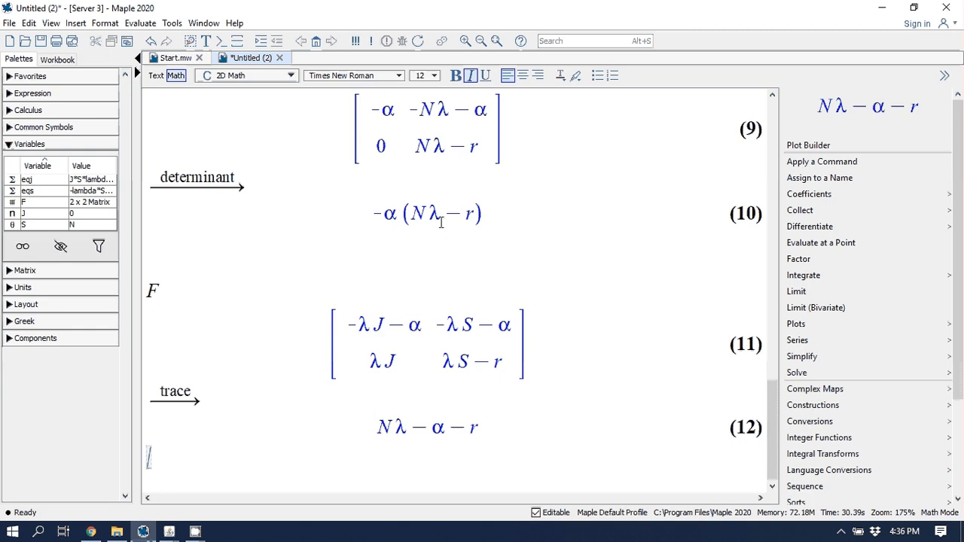
Expand the factored determinant expression into separate terms.
{"action": "left_click_drag", "start_coordinate": [319, 210], "coordinate": [517, 226]}
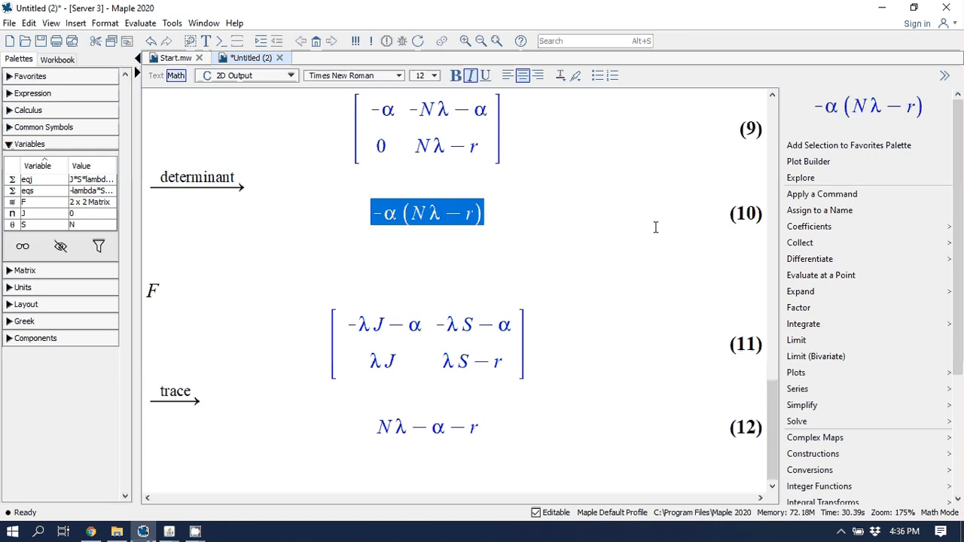
{"action": "left_click", "coordinate": [825, 294]}
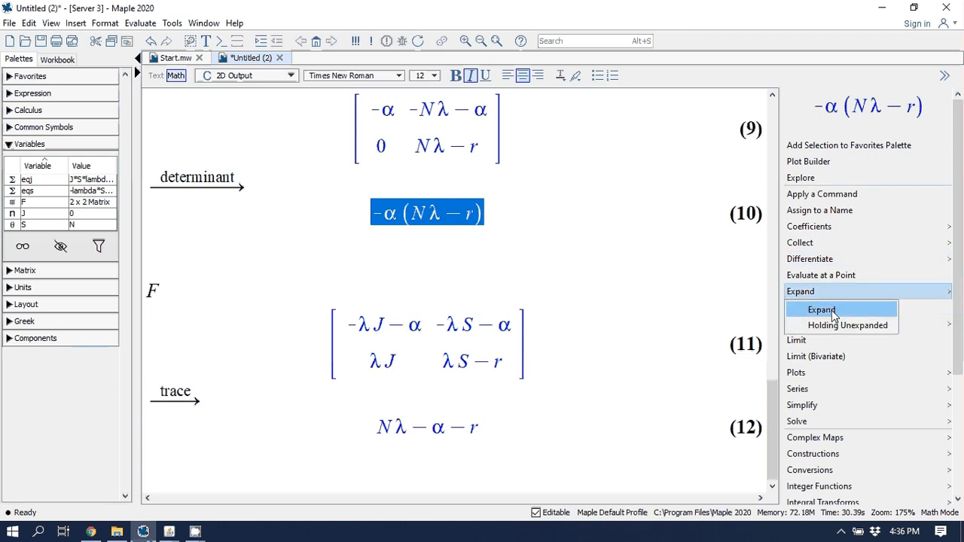
{"action": "left_click", "coordinate": [834, 315]}
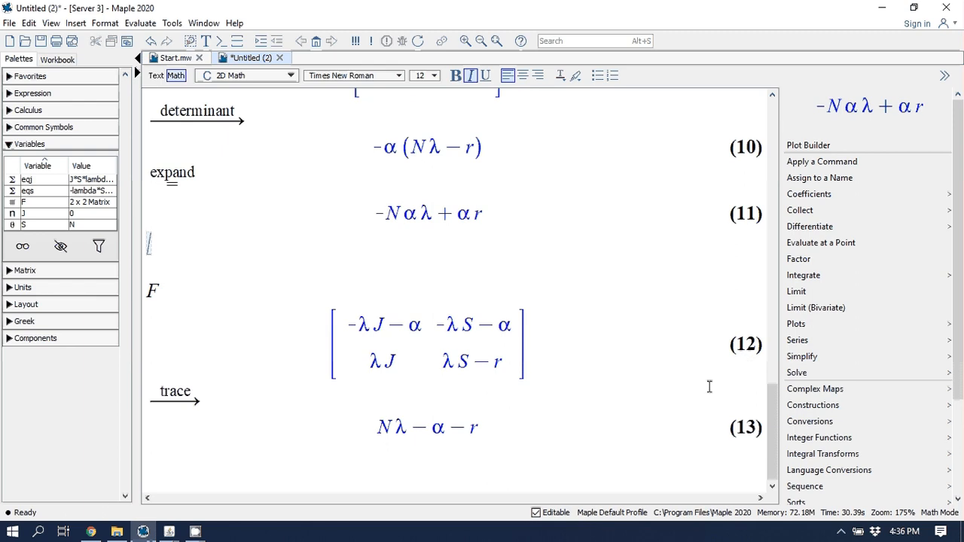
Compare the signs of the terms in the expanded determinant with those in the trace.
{"action": "left_click_drag", "start_coordinate": [375, 219], "coordinate": [547, 224]}
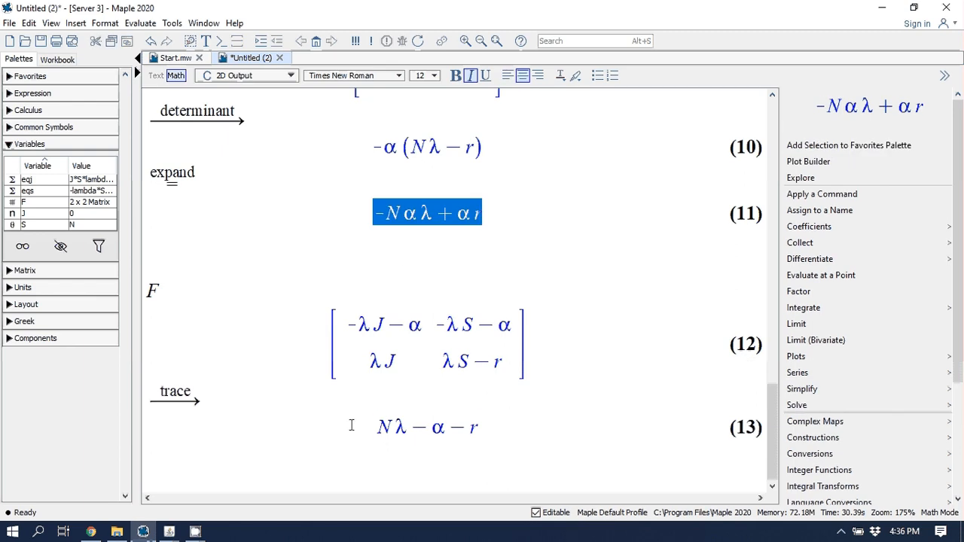
{"action": "left_click_drag", "start_coordinate": [351, 424], "coordinate": [532, 437]}
{"action": "left_click_drag", "start_coordinate": [357, 215], "coordinate": [497, 216]}
{"action": "left_click", "coordinate": [284, 396]}
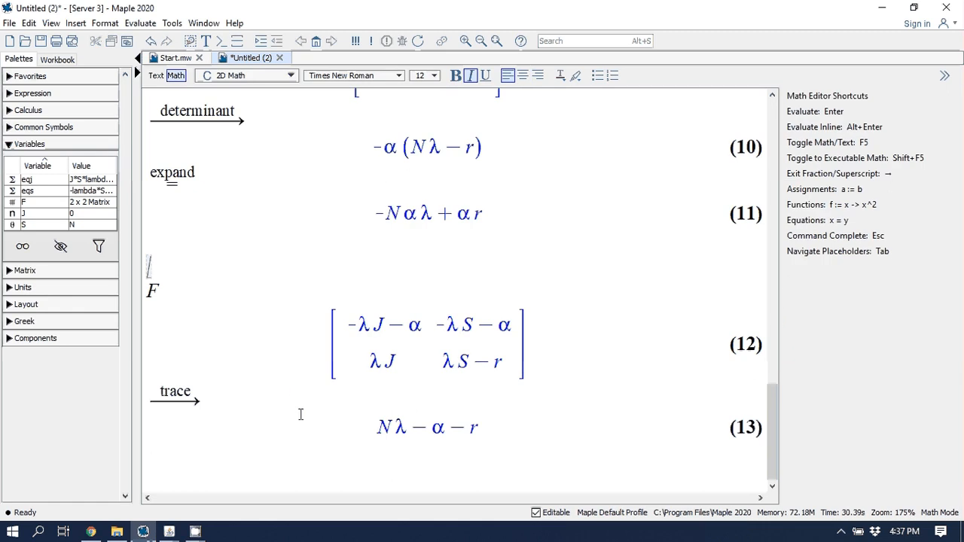
{"action": "left_click_drag", "start_coordinate": [301, 415], "coordinate": [535, 439]}
{"action": "left_click", "coordinate": [535, 438]}
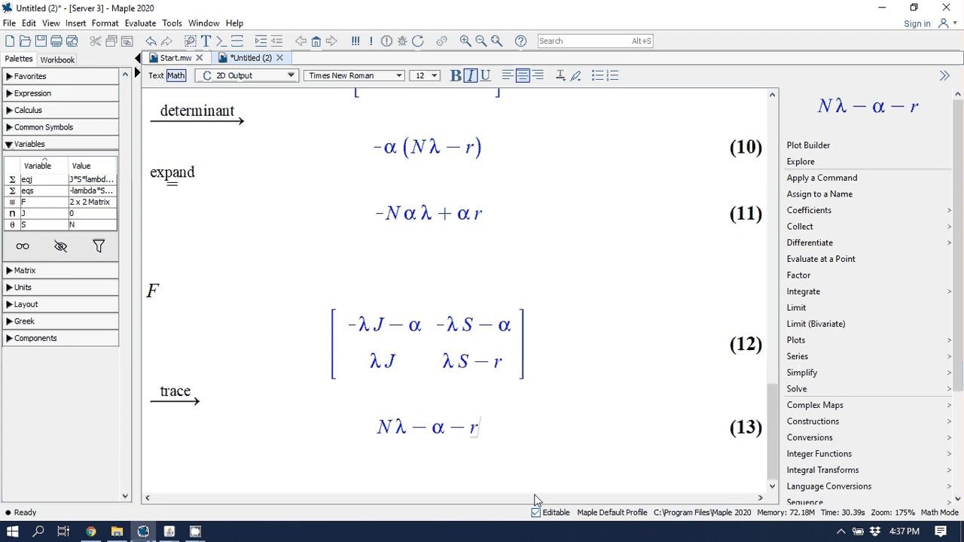
Delete the expanded determinant, the repeated F evaluation and its trace from the end of the worksheet.
{"action": "scroll", "coordinate": [387, 332], "scroll_direction": "up", "scroll_amount": 1}
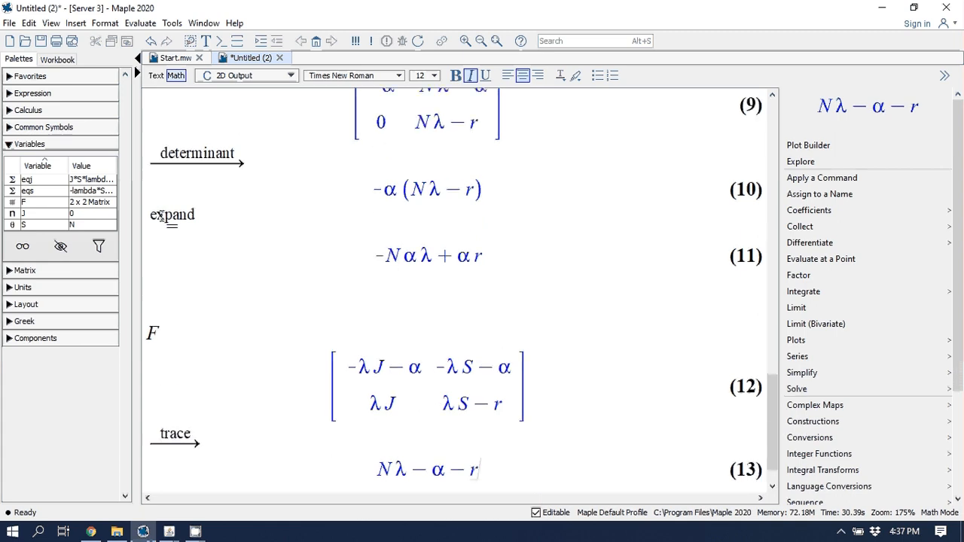
{"action": "mouse_move", "coordinate": [161, 216]}
{"action": "left_mouse_down"}
{"action": "mouse_move", "coordinate": [295, 288]}
{"action": "mouse_move", "coordinate": [545, 458]}
{"action": "left_mouse_up"}
{"action": "key", "text": "Delete"}
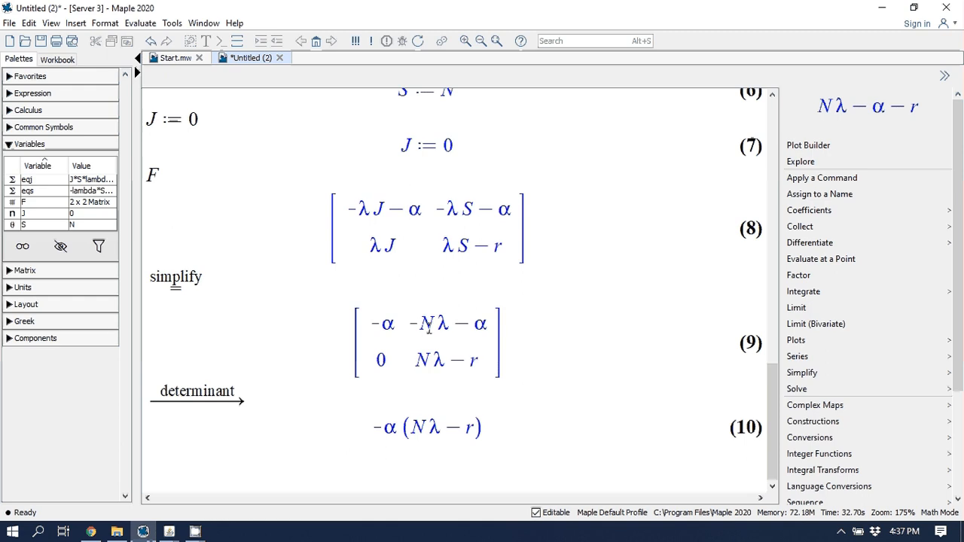
Examine the factors of the determinant and the matching Nλ − r entry of the simplified Jacobian.
{"action": "left_click", "coordinate": [367, 429]}
{"action": "left_click", "coordinate": [407, 424]}
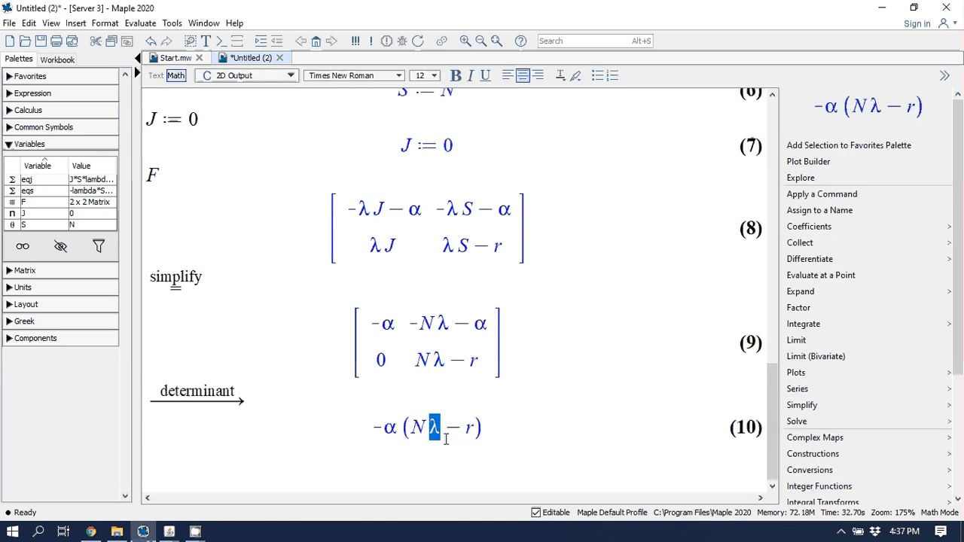
{"action": "left_click", "coordinate": [413, 427]}
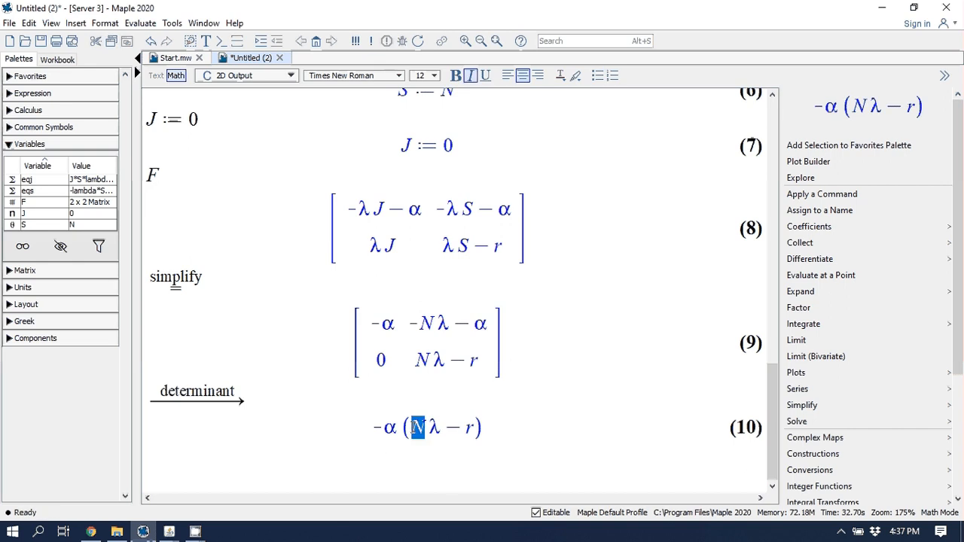
{"action": "left_click", "coordinate": [475, 443]}
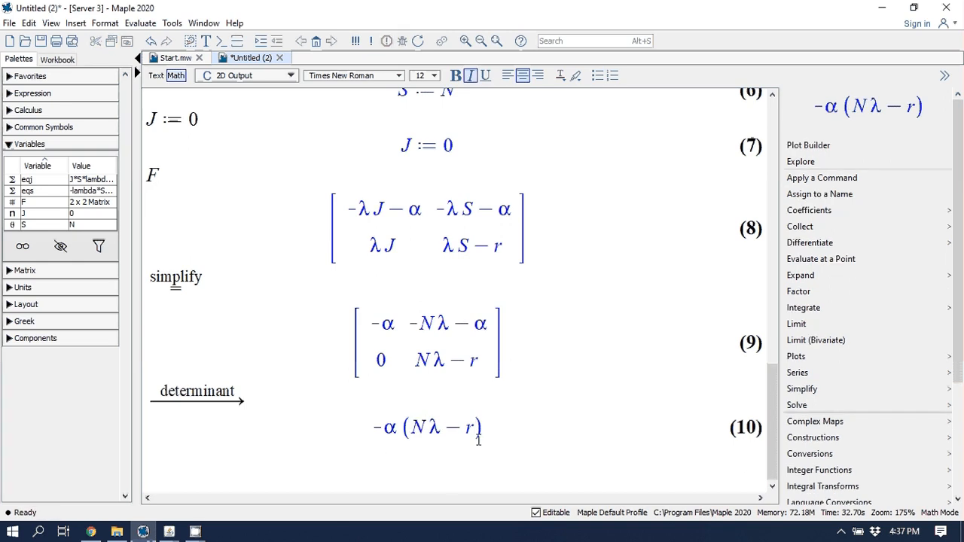
{"action": "left_click", "coordinate": [421, 361]}
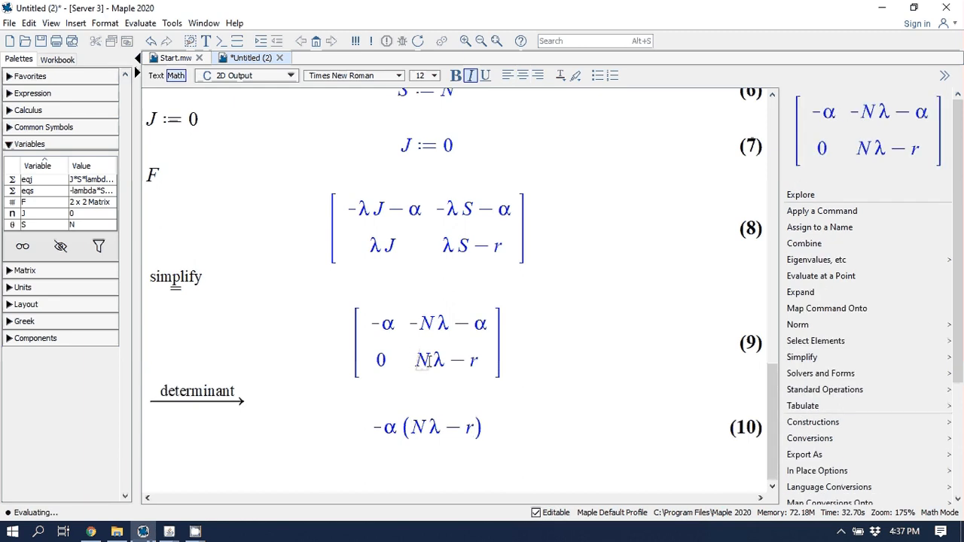
{"action": "left_click_drag", "start_coordinate": [422, 361], "coordinate": [478, 362]}
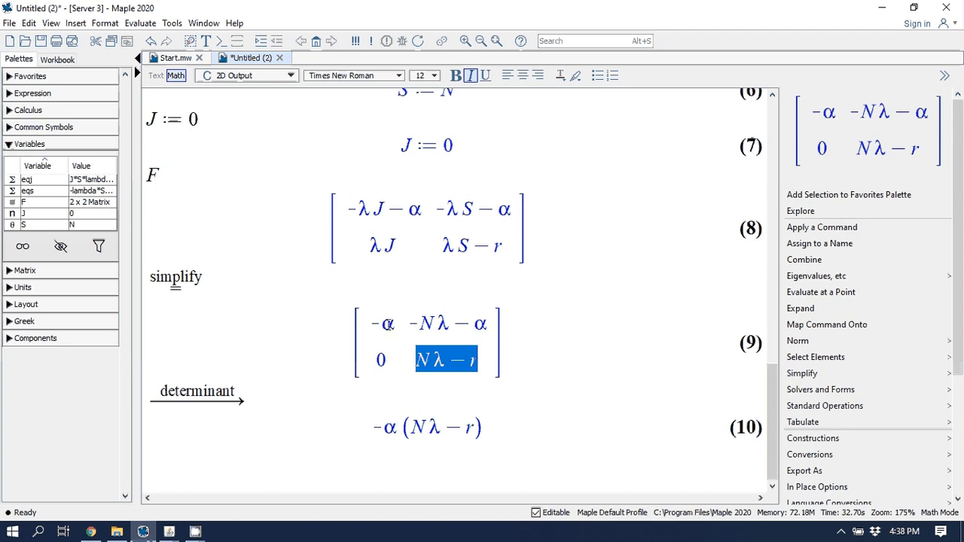
Enter and evaluate the statement "det > 0 implies trace negative" on a new line below the determinant.
{"action": "left_click", "coordinate": [322, 467]}
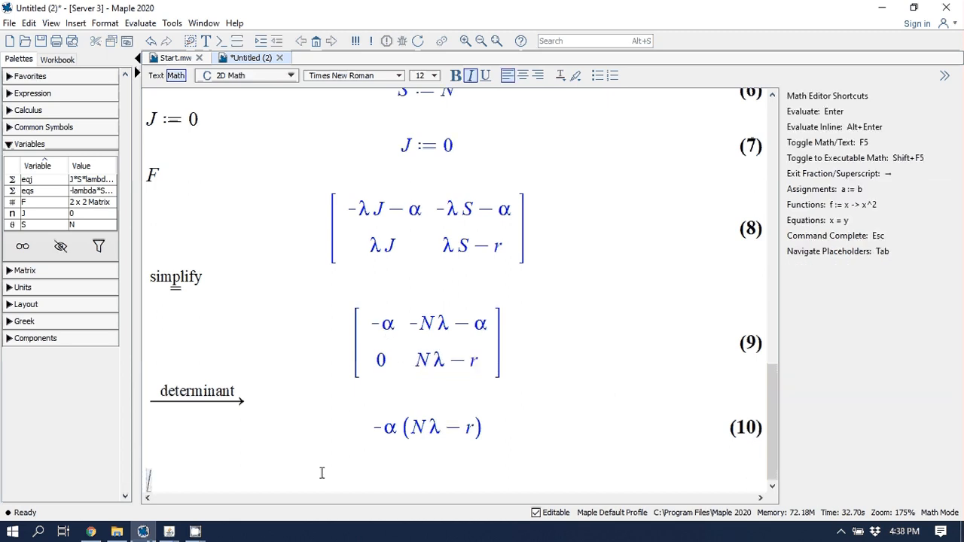
{"action": "type", "text": "det > 0"}
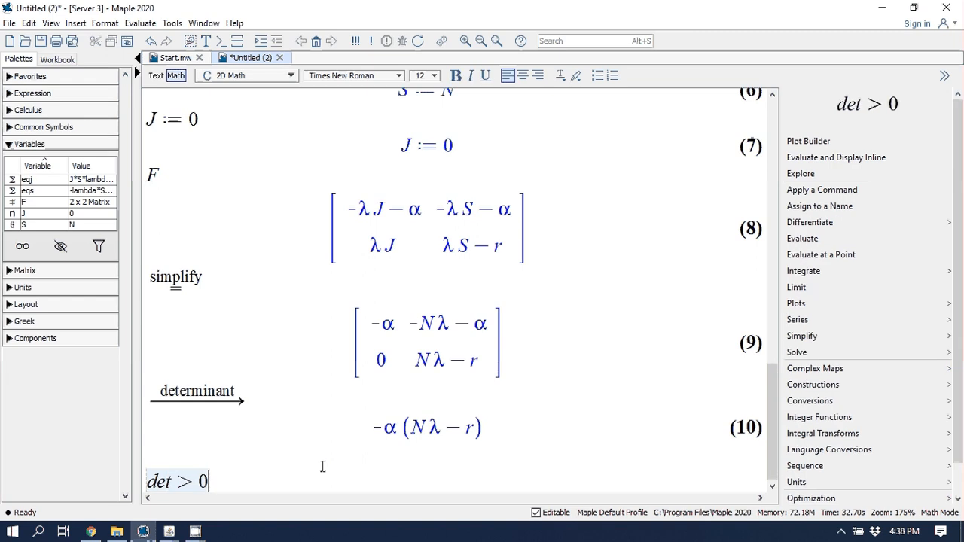
{"action": "type", "text": " implies"}
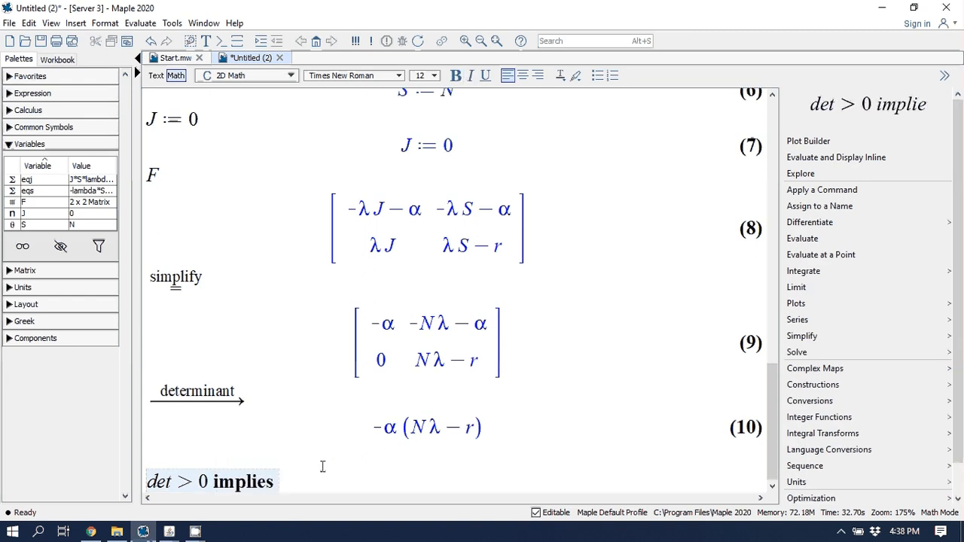
{"action": "type", "text": " trace negative"}
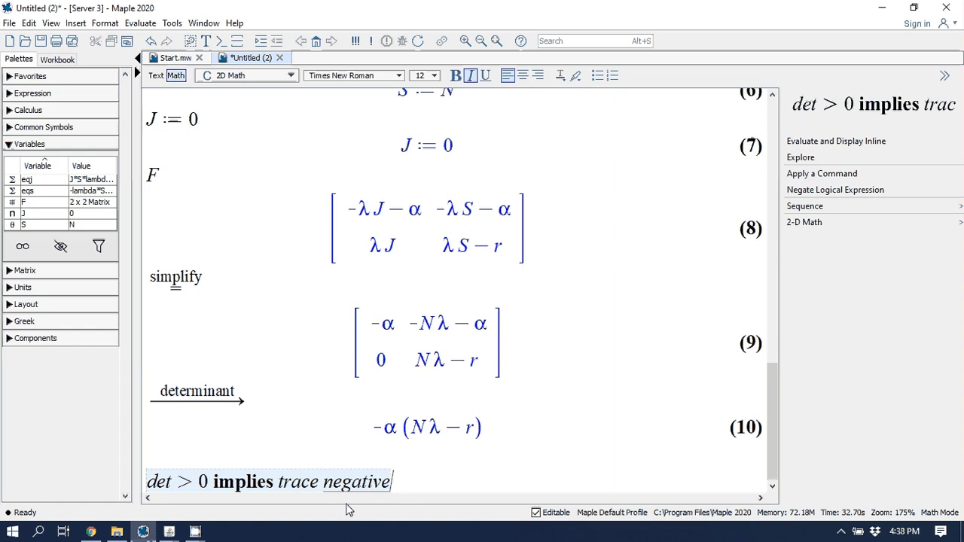
{"action": "key", "text": "Return"}
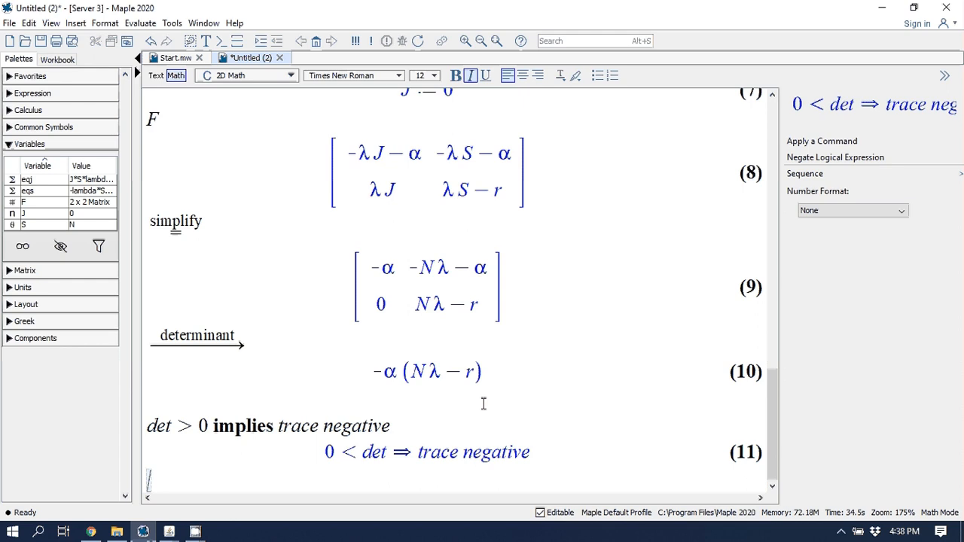
Enter and evaluate the stability condition lambda*N - r < 0 on the next line.
{"action": "type", "text": "lambda"}
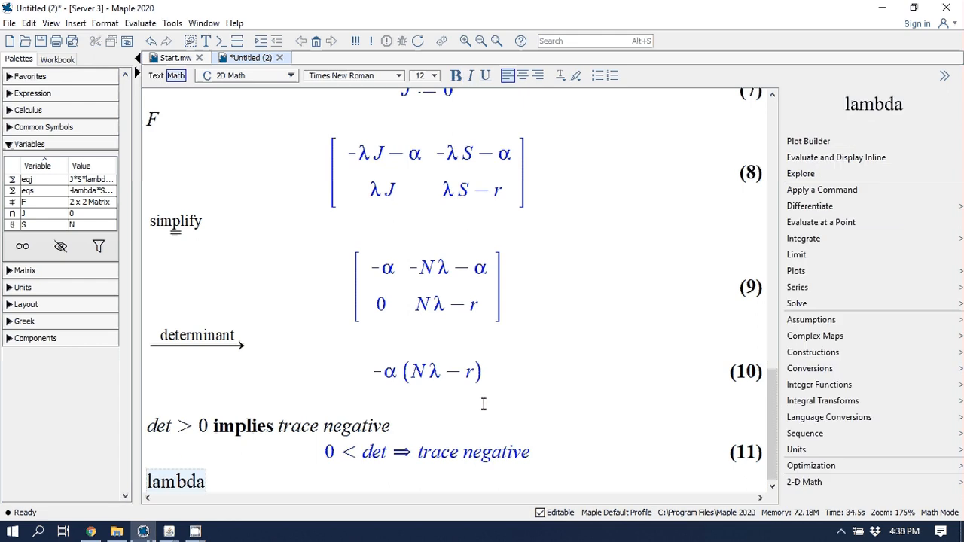
{"action": "type", "text": "*N-r<"}
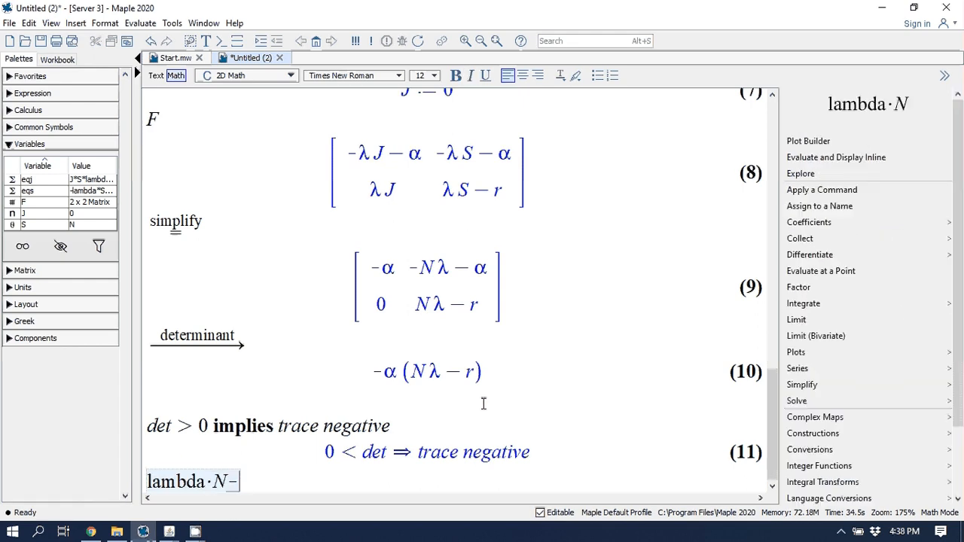
{"action": "type", "text": "0"}
{"action": "key", "text": "Return"}
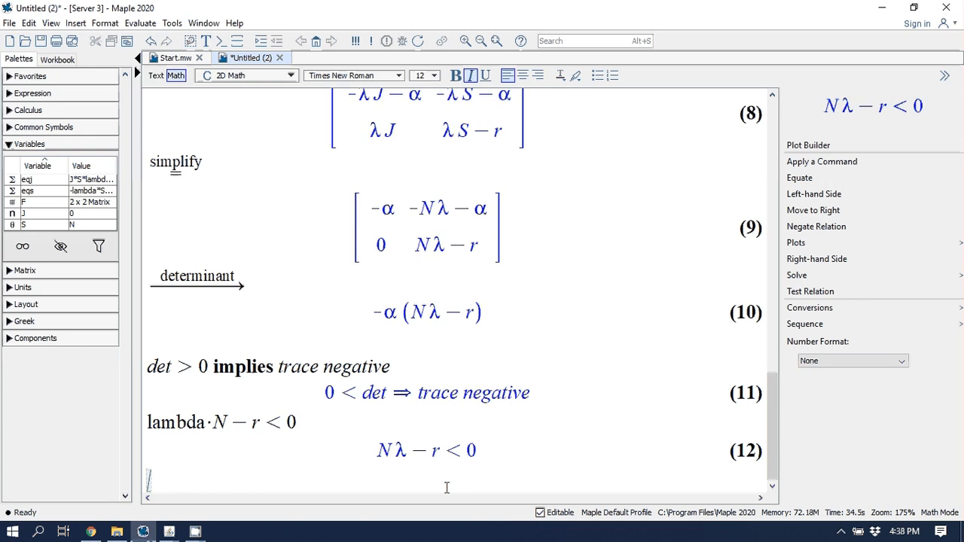
Enter and evaluate the condition as the ratio lambda*N/r < 1, with r as the denominator.
{"action": "type", "text": "lambda*N"}
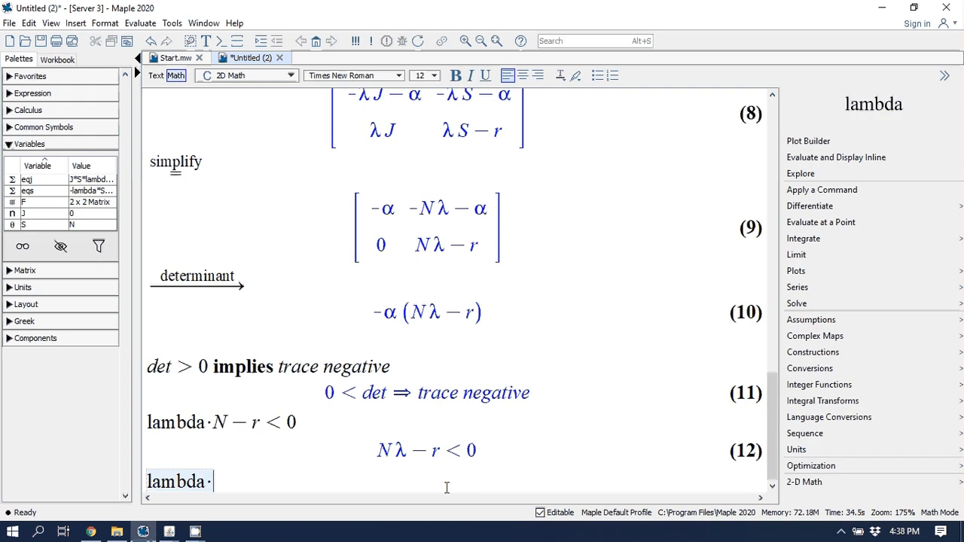
{"action": "type", "text": "/r"}
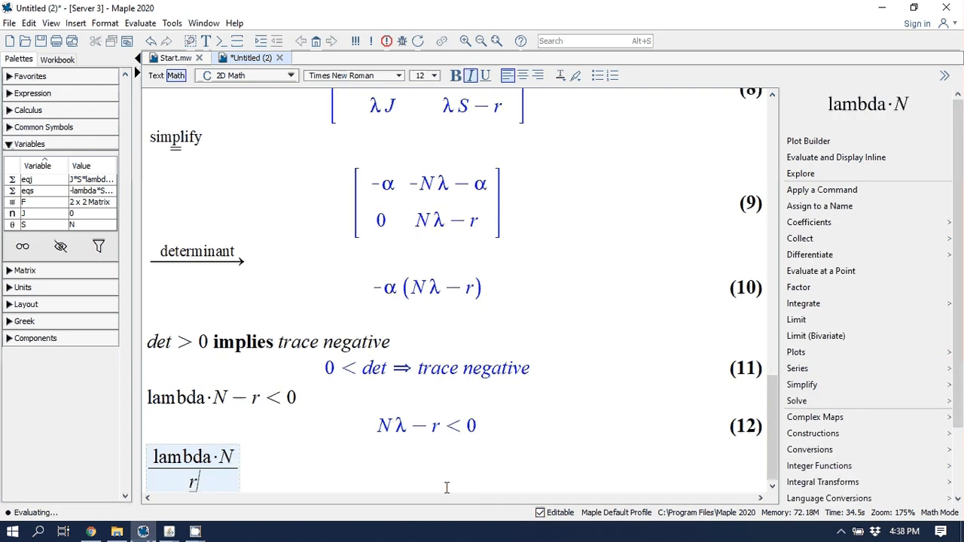
{"action": "key", "text": "Right"}
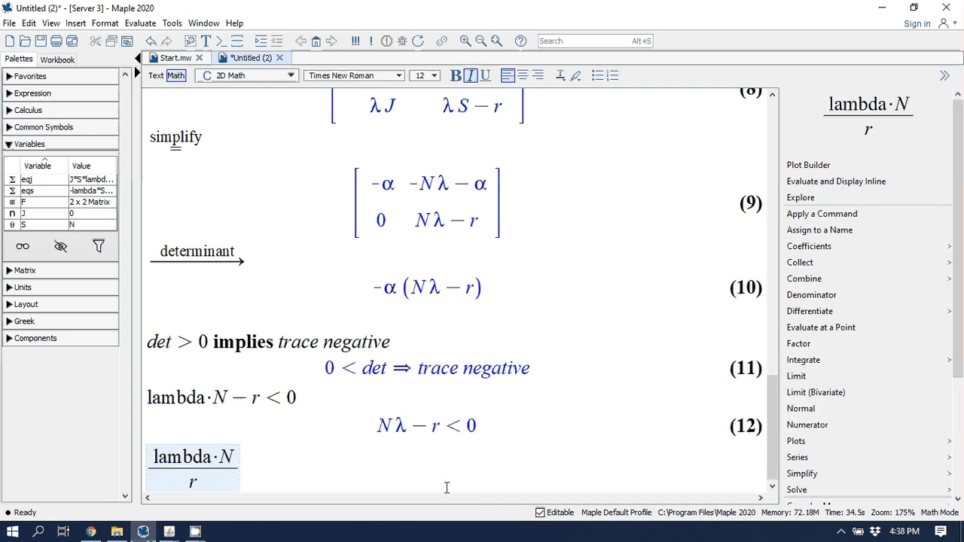
{"action": "type", "text": "<1"}
{"action": "key", "text": "Return"}
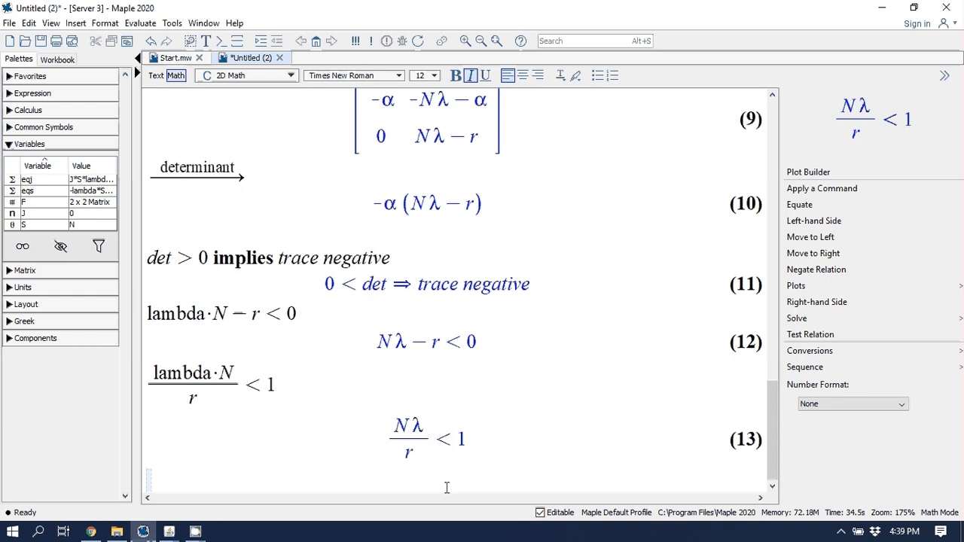
Replace the value assigned to S with r/λ copied from the second equilibrium in the solve result, and re-evaluate the assignment.
{"action": "scroll", "coordinate": [345, 486], "scroll_direction": "up", "scroll_amount": 5}
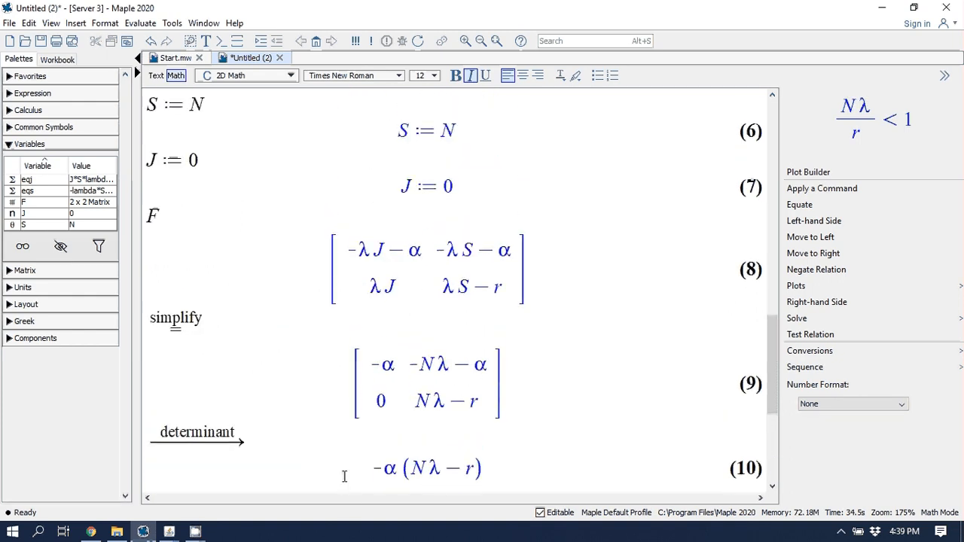
{"action": "scroll", "coordinate": [344, 474], "scroll_direction": "up", "scroll_amount": 2}
{"action": "scroll", "coordinate": [340, 469], "scroll_direction": "down", "scroll_amount": 10}
{"action": "scroll", "coordinate": [340, 458], "scroll_direction": "up", "scroll_amount": 7}
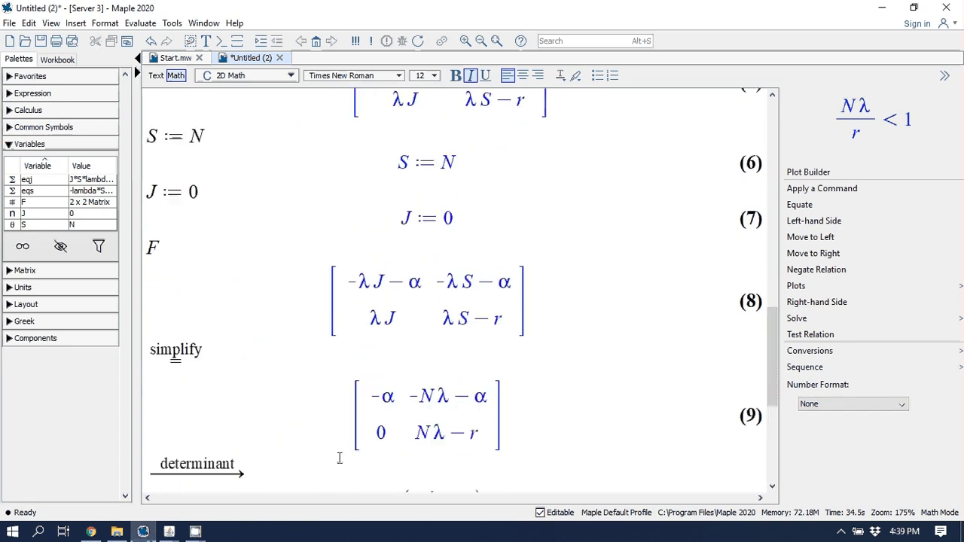
{"action": "scroll", "coordinate": [339, 459], "scroll_direction": "up", "scroll_amount": 5}
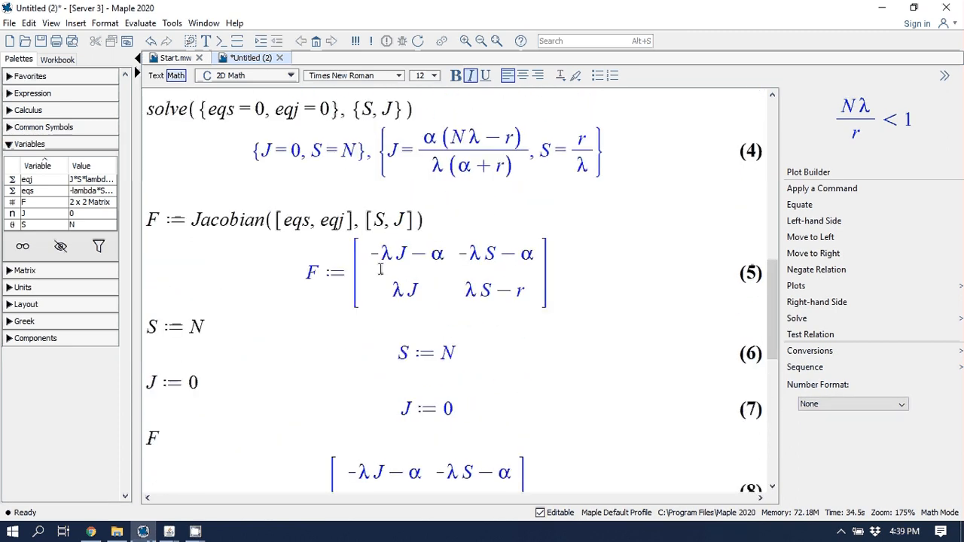
{"action": "left_click_drag", "start_coordinate": [579, 145], "coordinate": [581, 159]}
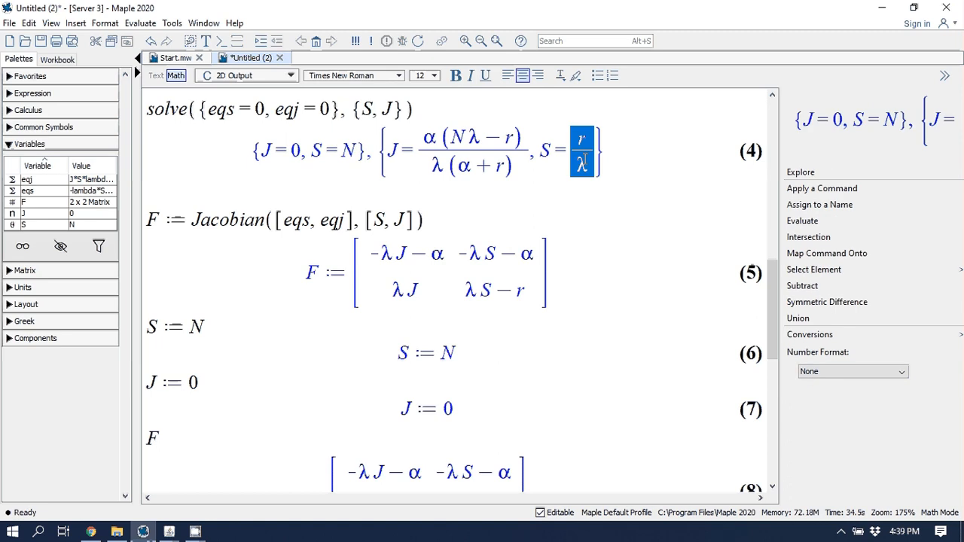
{"action": "right_click", "coordinate": [581, 161]}
{"action": "left_click", "coordinate": [598, 186]}
{"action": "left_click_drag", "start_coordinate": [188, 322], "coordinate": [217, 326]}
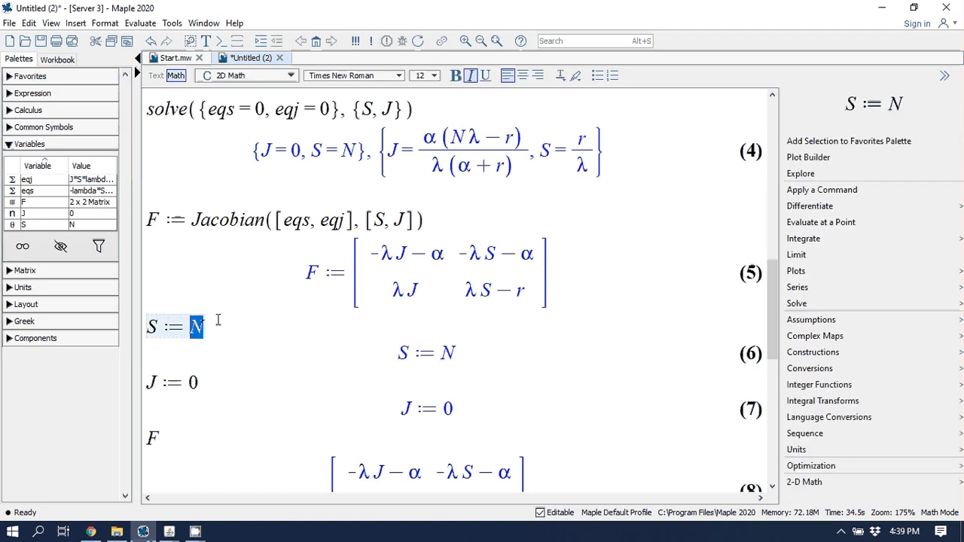
{"action": "key", "text": "ctrl+v"}
{"action": "key", "text": "Return"}
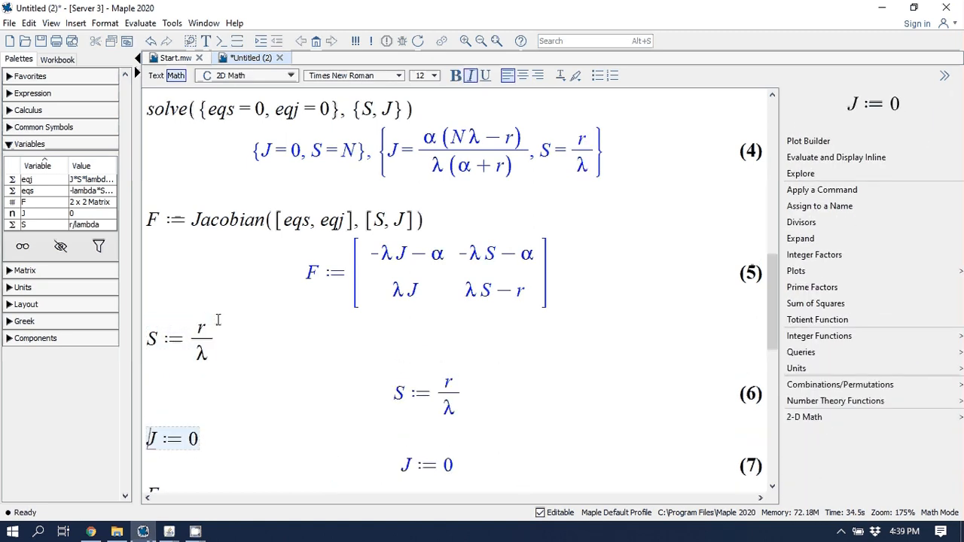
Replace the value assigned to J with α(Nλ − r)/(λ(α + r)) copied from the second equilibrium, and re-evaluate the assignment.
{"action": "left_click_drag", "start_coordinate": [431, 155], "coordinate": [465, 158]}
{"action": "right_click", "coordinate": [465, 159]}
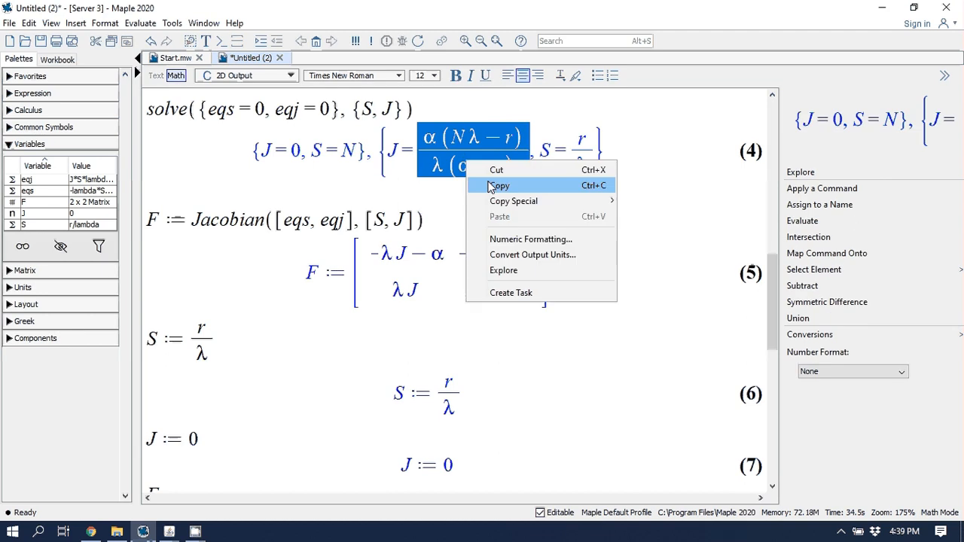
{"action": "left_click", "coordinate": [498, 185]}
{"action": "double_click", "coordinate": [189, 440]}
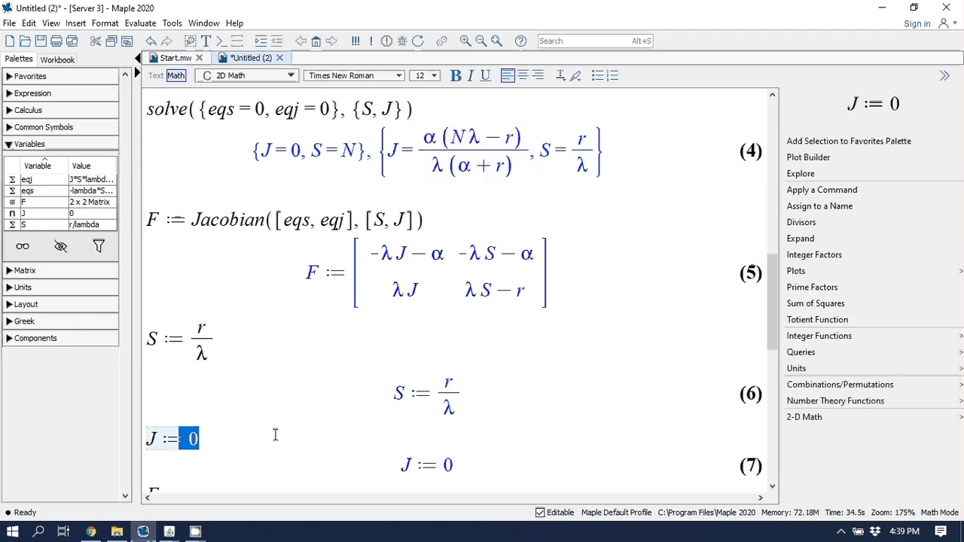
{"action": "key", "text": "BackSpace"}
{"action": "key", "text": "ctrl+v"}
{"action": "key", "text": "Return"}
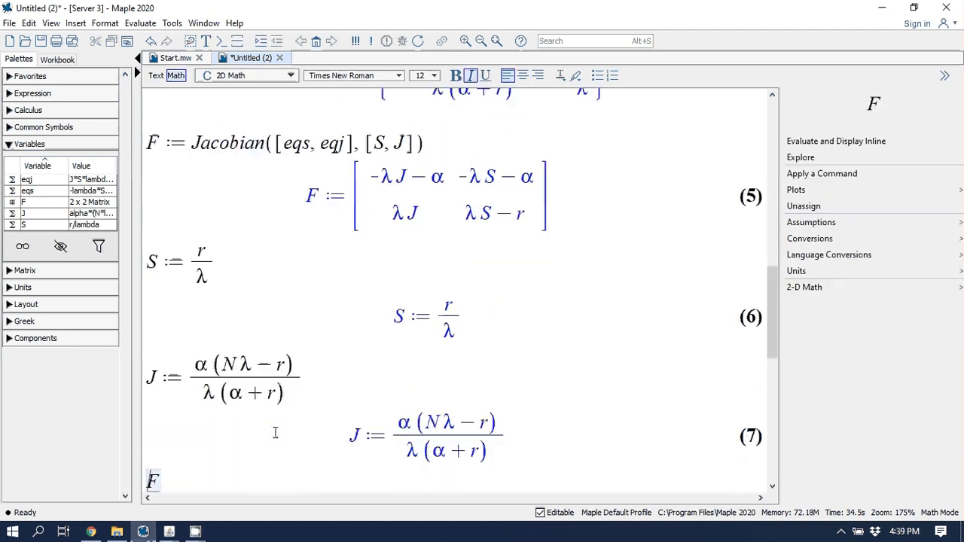
Re-evaluate F and delete the old simplify and determinant results below it.
{"action": "scroll", "coordinate": [327, 433], "scroll_direction": "down", "scroll_amount": 4}
{"action": "key", "text": "Return"}
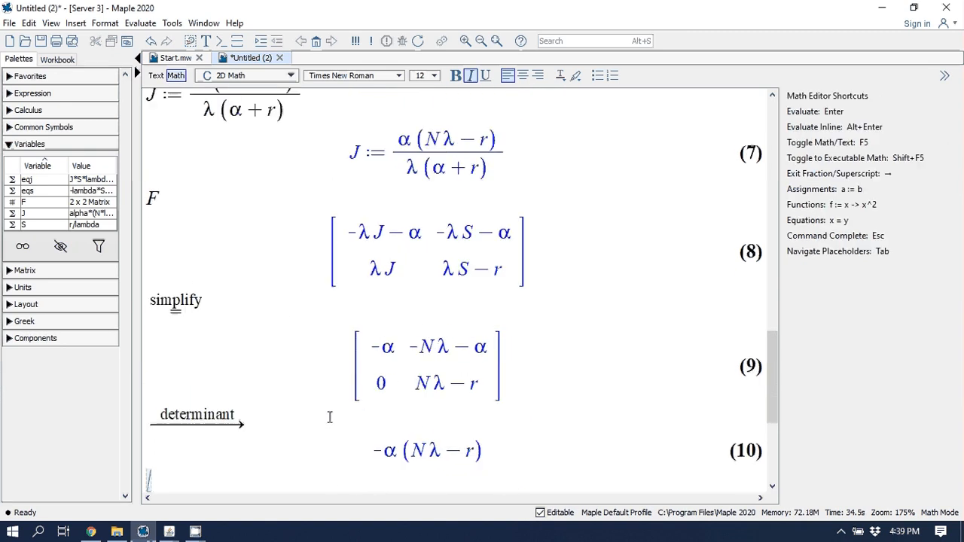
{"action": "left_click_drag", "start_coordinate": [159, 308], "coordinate": [457, 488]}
{"action": "key", "text": "Delete"}
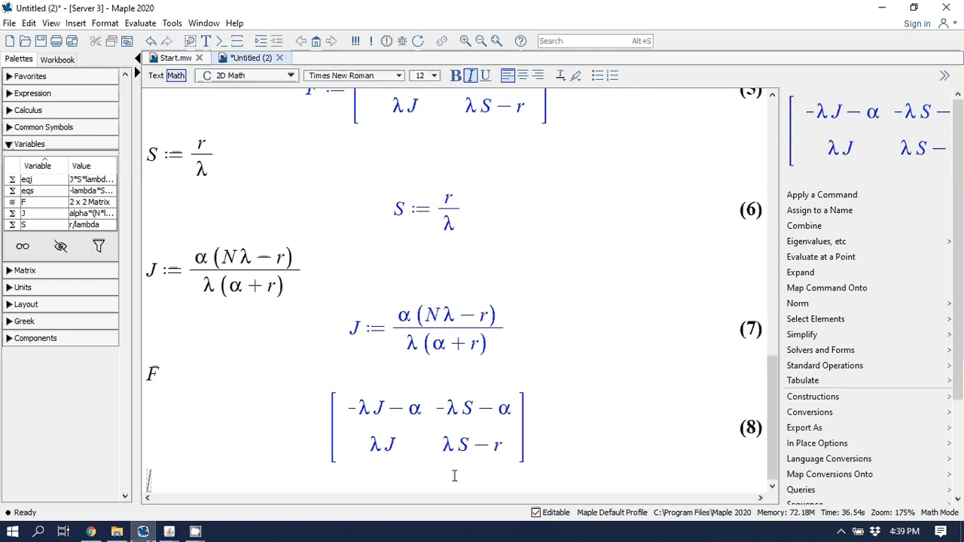
Simplify the re-evaluated Jacobian matrix output of F.
{"action": "left_click", "coordinate": [338, 410]}
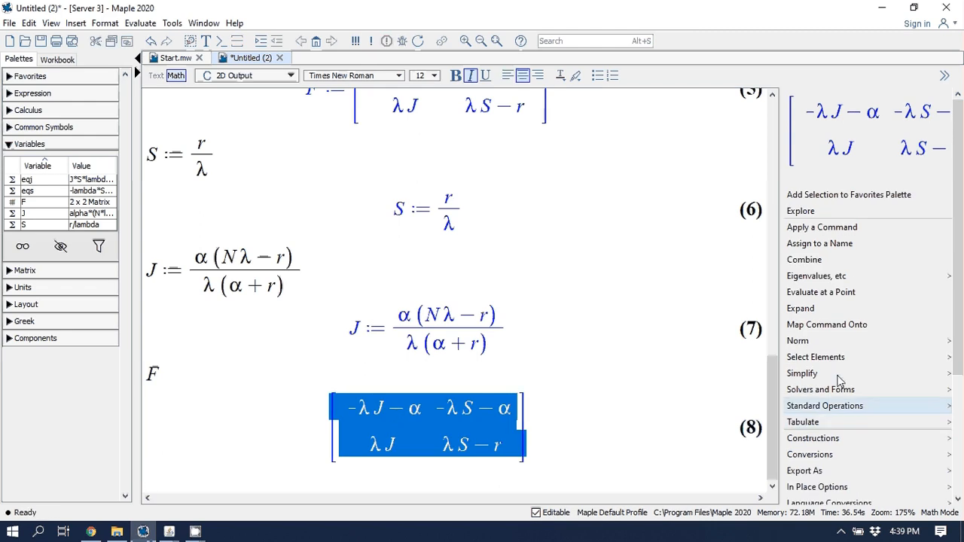
{"action": "mouse_move", "coordinate": [818, 375]}
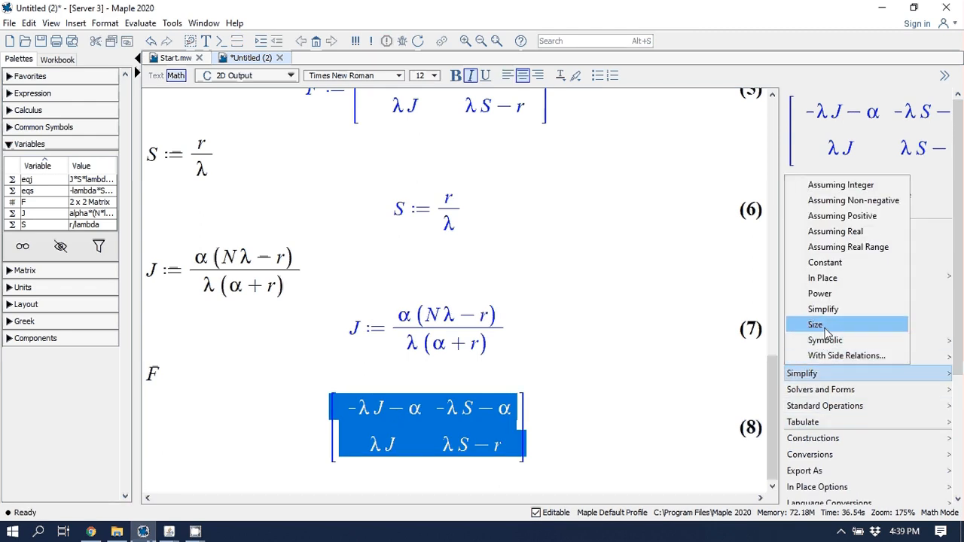
{"action": "left_click", "coordinate": [823, 306]}
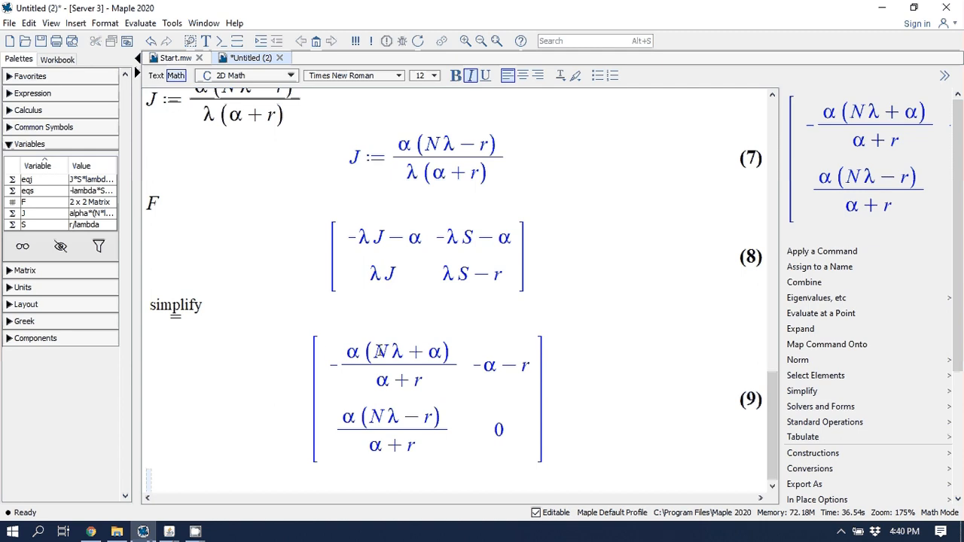
Compute the determinant of the whole simplified Jacobian matrix.
{"action": "double_click", "coordinate": [328, 352]}
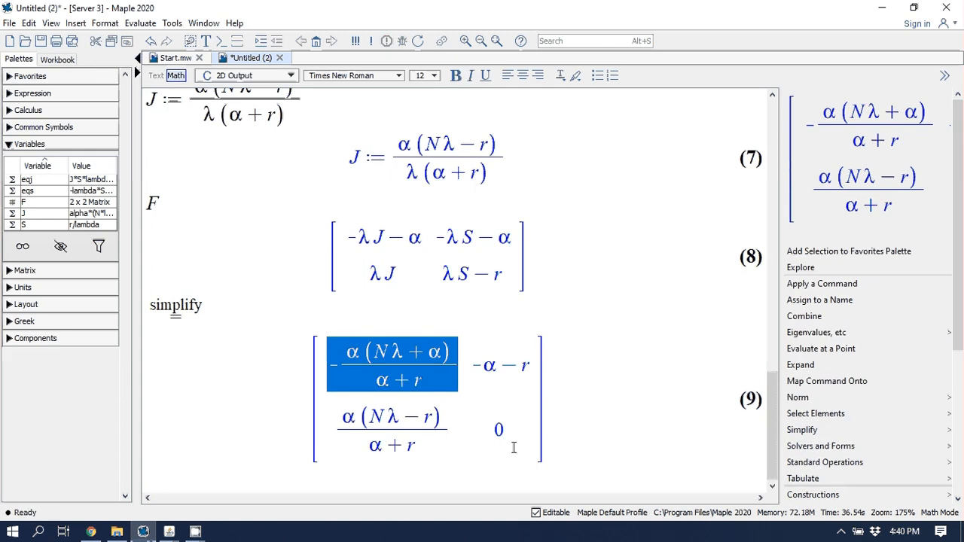
{"action": "left_click", "coordinate": [531, 464]}
{"action": "left_click_drag", "start_coordinate": [605, 379], "coordinate": [403, 387]}
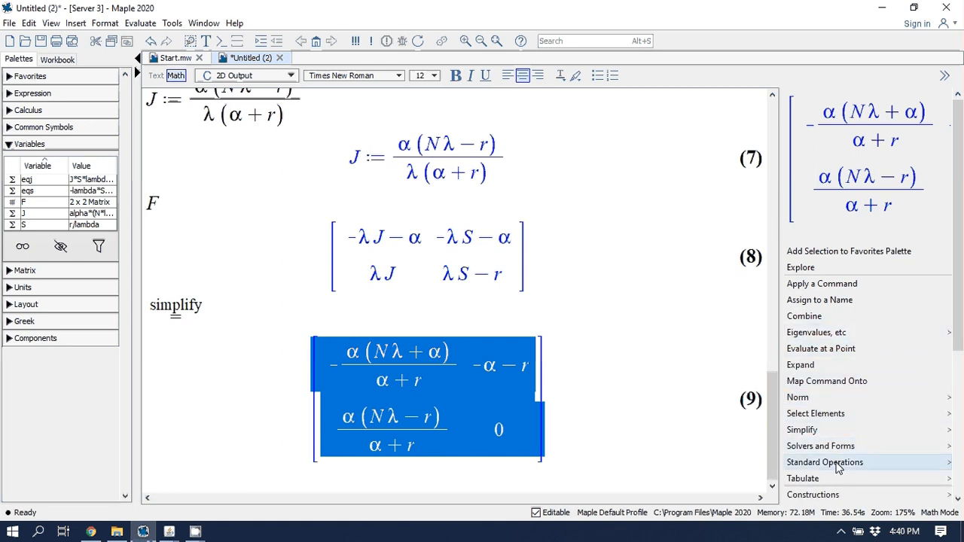
{"action": "mouse_move", "coordinate": [839, 468]}
{"action": "left_click", "coordinate": [831, 381]}
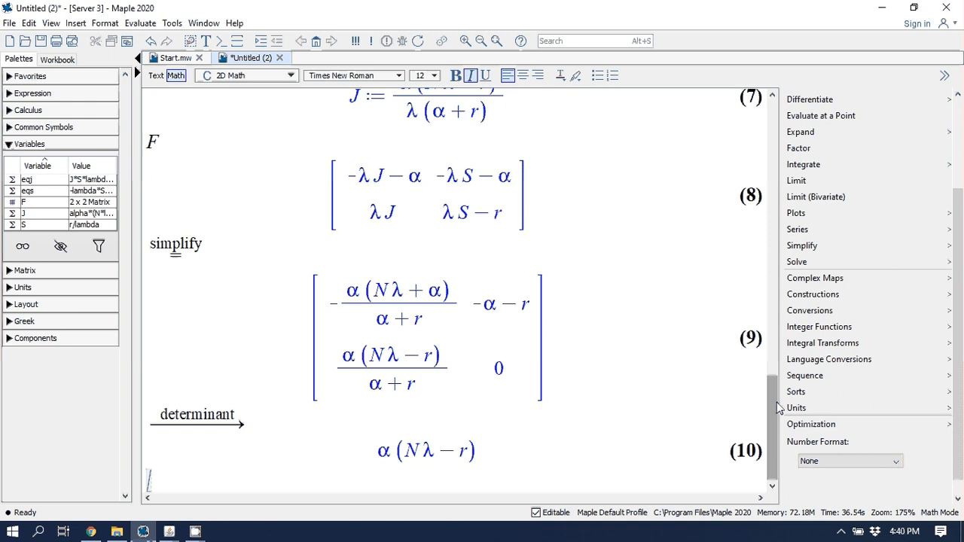
{"action": "type", "text": "positive if"}
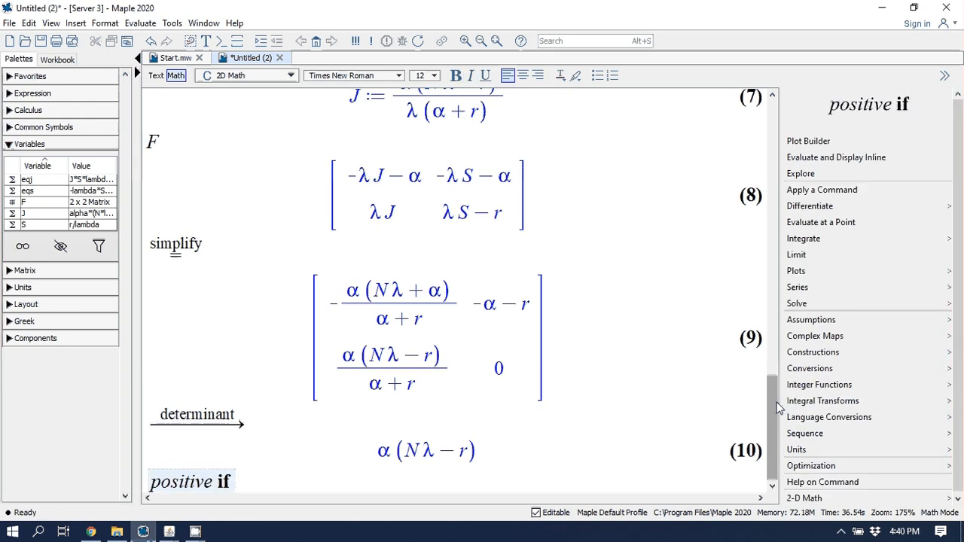
{"action": "key", "text": "F5"}
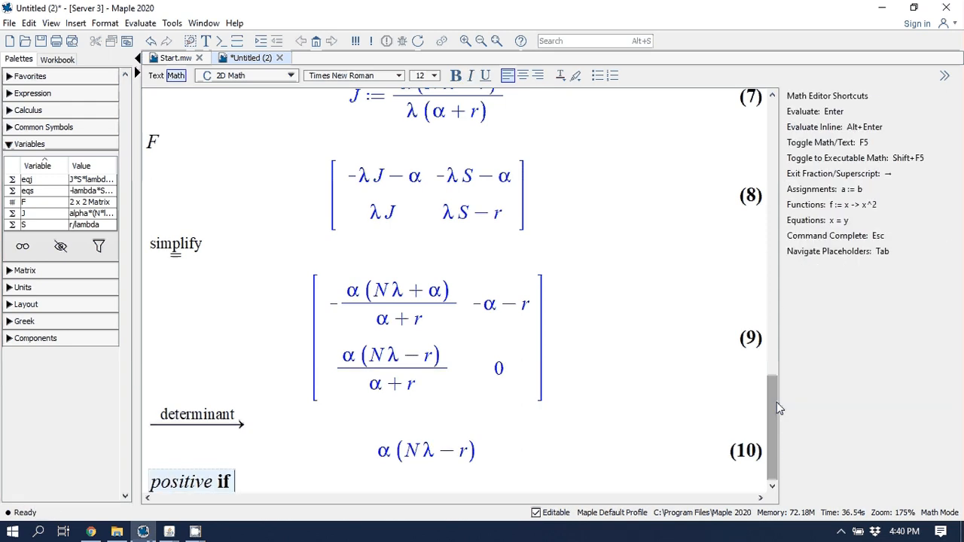
{"action": "type", "text": "lambda*"}
{"action": "type", "text": "N-"}
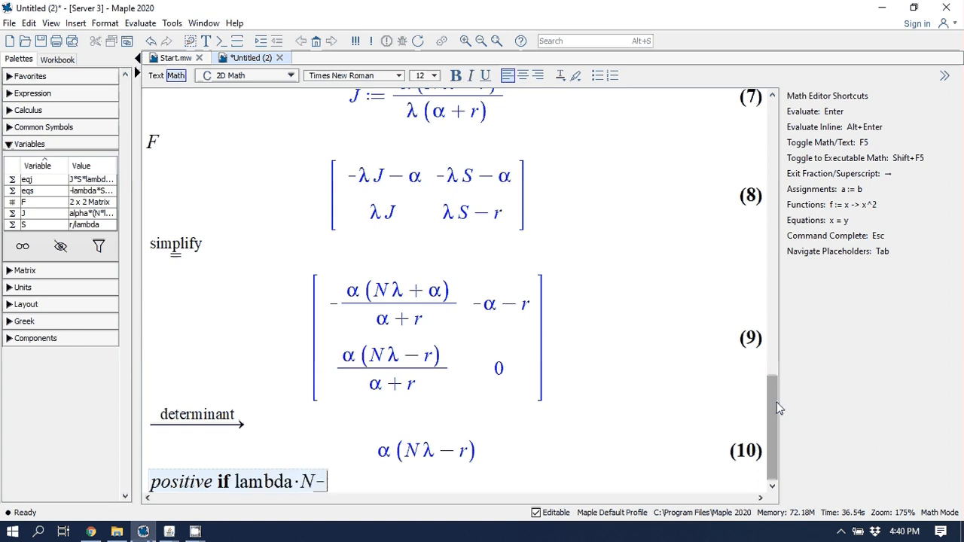
{"action": "type", "text": "r>0"}
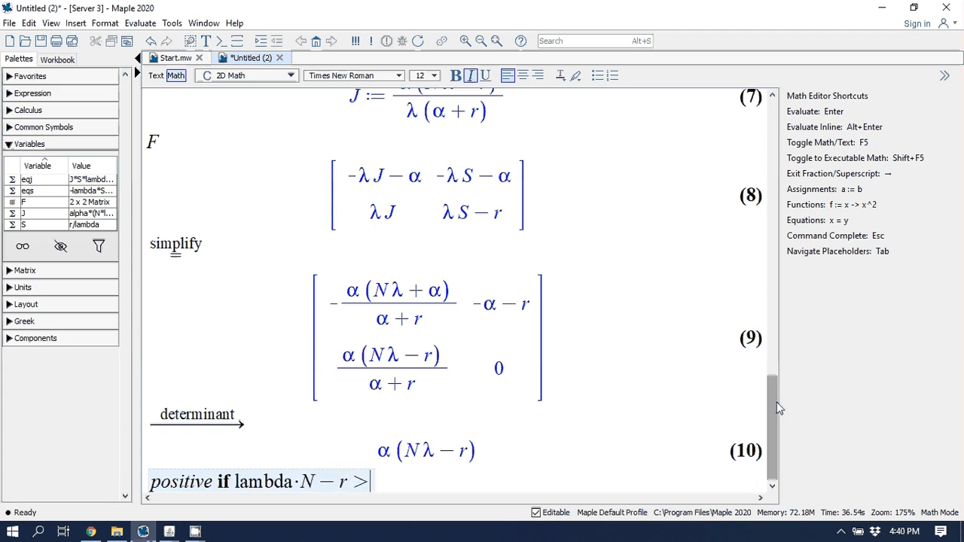
{"action": "key", "text": "Return"}
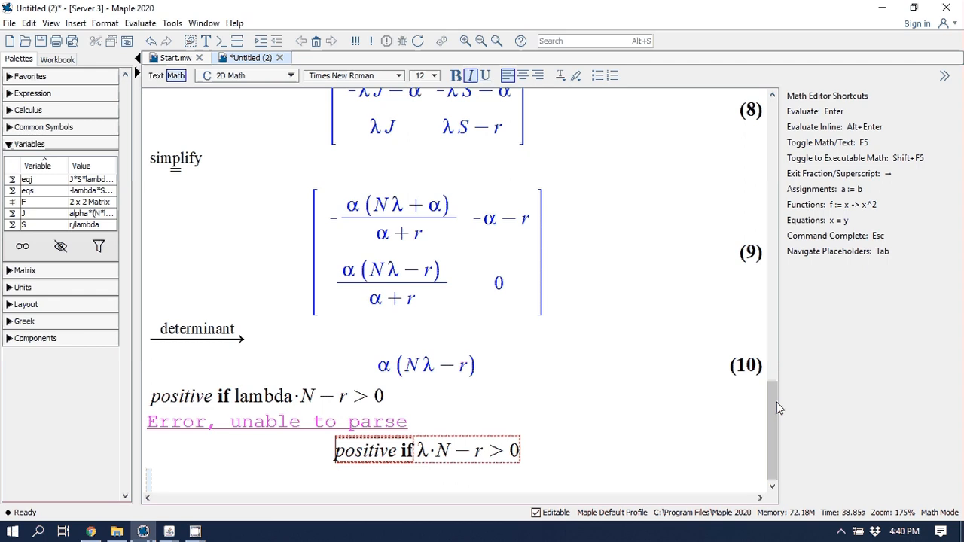
{"action": "left_click", "coordinate": [148, 399]}
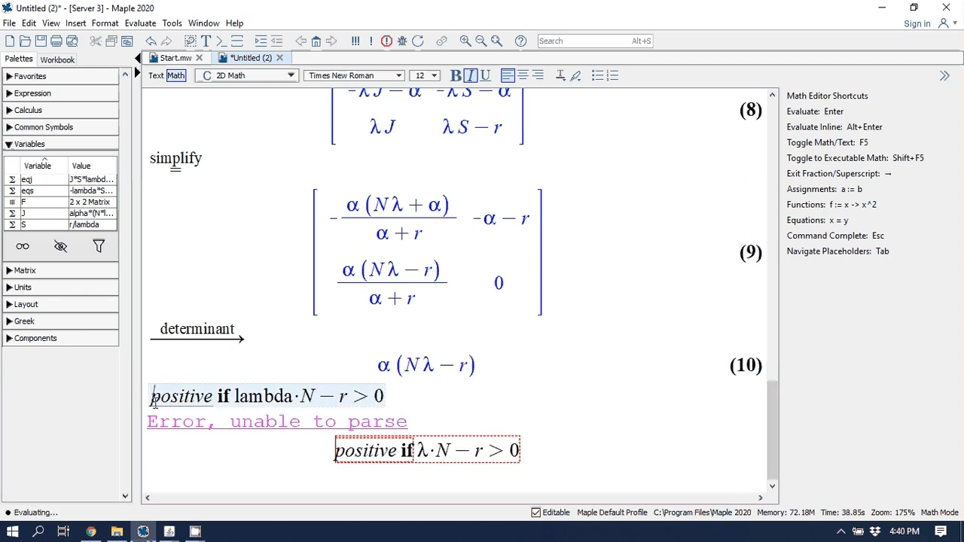
{"action": "left_click_drag", "start_coordinate": [148, 401], "coordinate": [423, 450]}
{"action": "left_click_drag", "start_coordinate": [334, 456], "coordinate": [133, 419]}
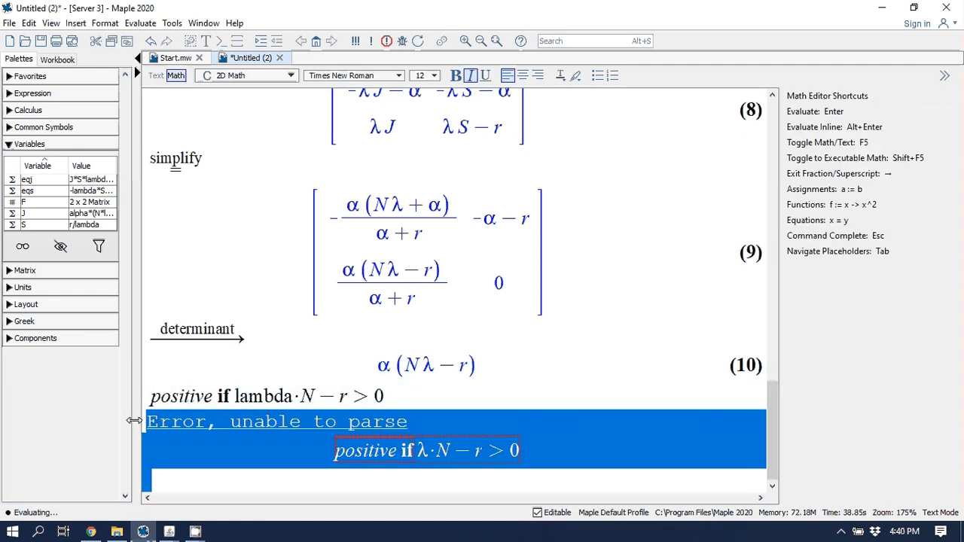
{"action": "key", "text": "Delete"}
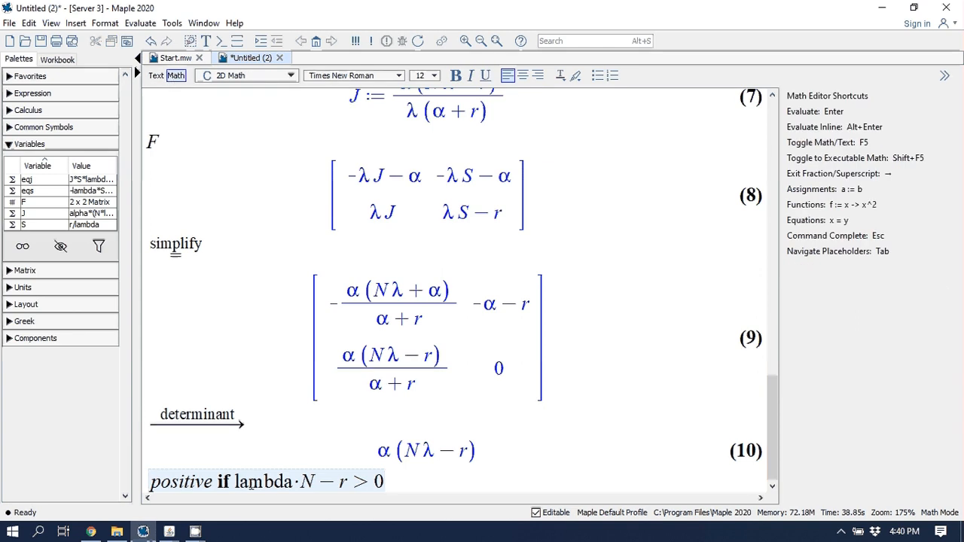
{"action": "left_click_drag", "start_coordinate": [154, 483], "coordinate": [409, 480]}
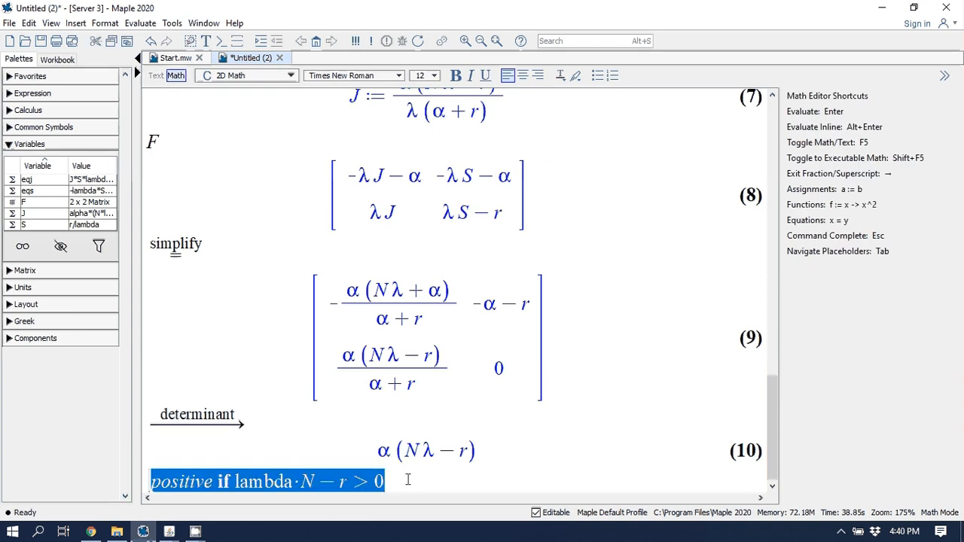
{"action": "key", "text": "Delete"}
Enter the stability condition lambda*N-r>0 as plain text on the line below the determinant.
{"action": "left_click", "coordinate": [157, 75]}
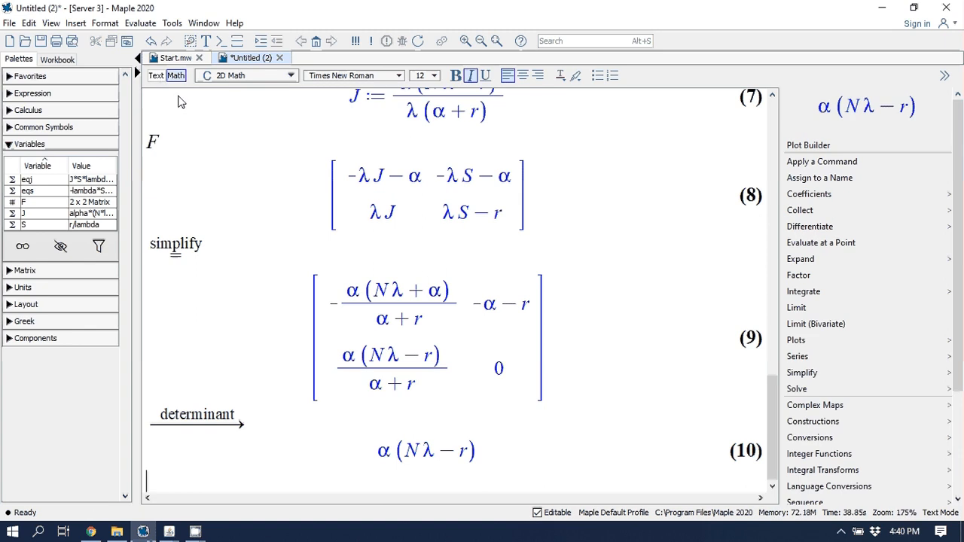
{"action": "type", "text": "lambda"}
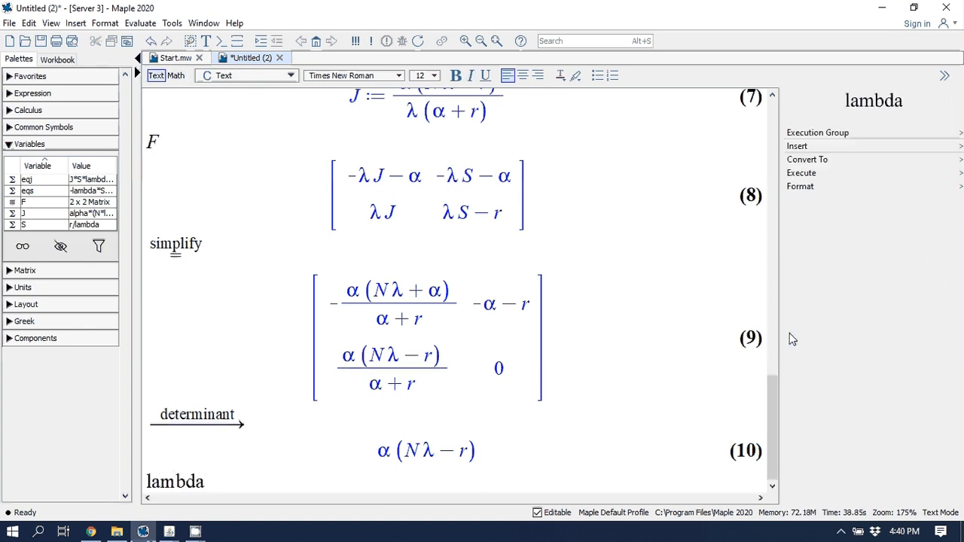
{"action": "type", "text": "*N-r>0"}
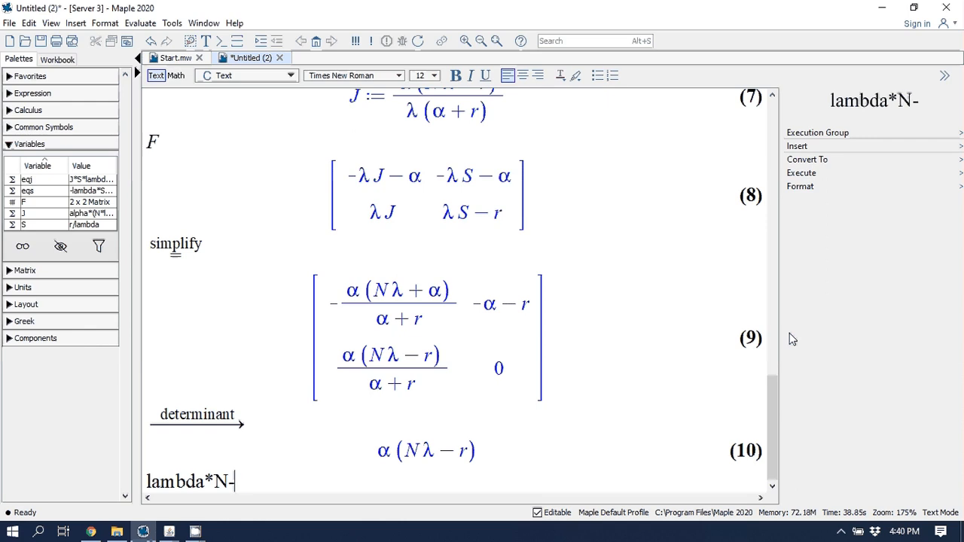
{"action": "key", "text": "Return"}
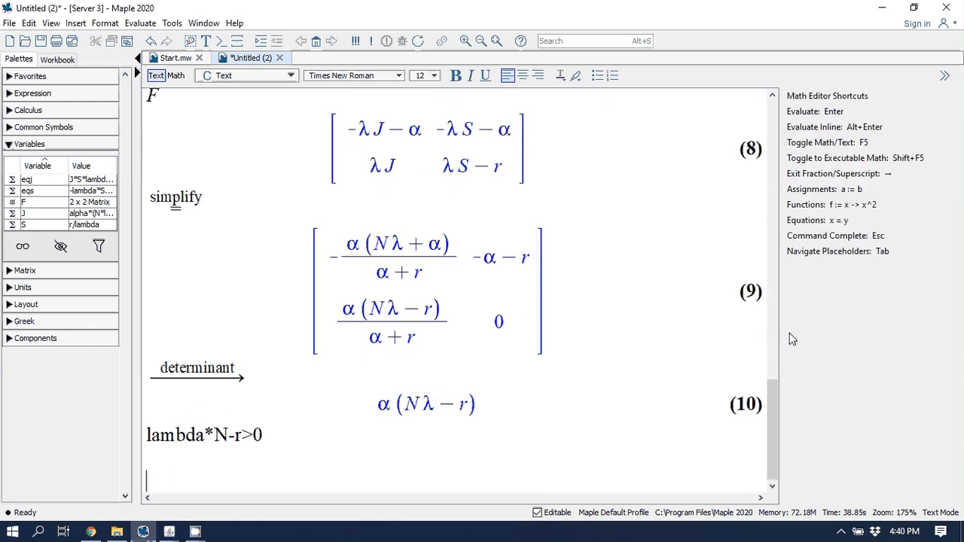
Switch back to math input and define R0 := lambda*N/r below the condition, evaluating the assignment.
{"action": "left_click", "coordinate": [175, 77]}
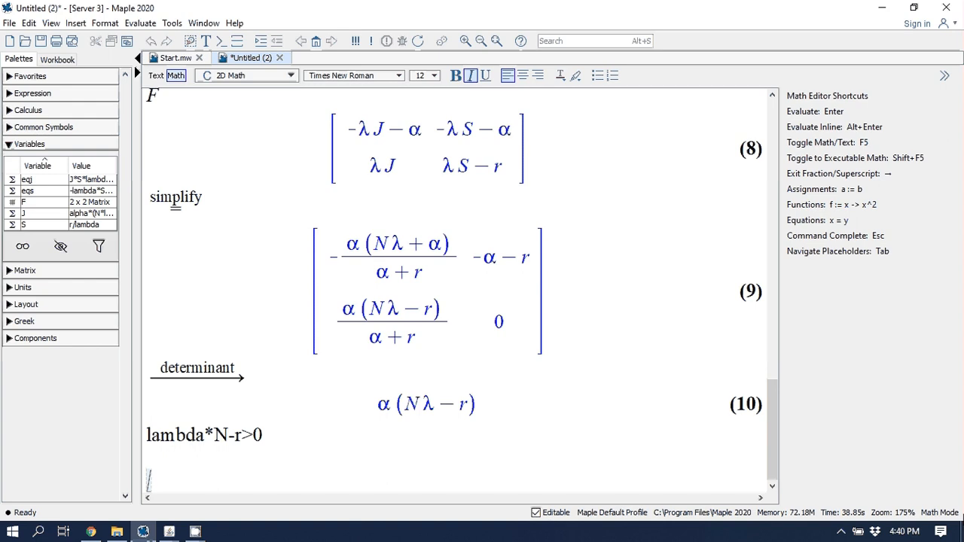
{"action": "scroll", "coordinate": [539, 377], "scroll_direction": "up", "scroll_amount": 3}
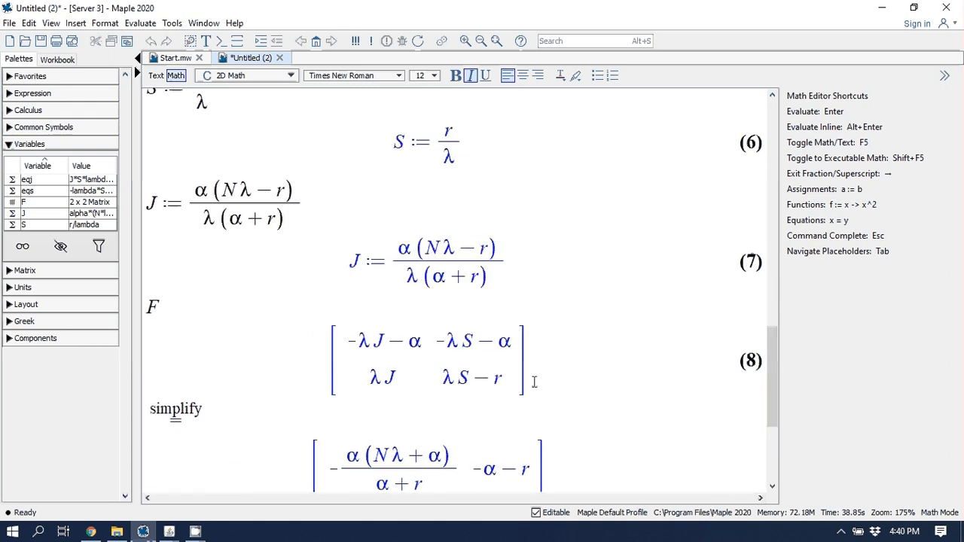
{"action": "scroll", "coordinate": [539, 377], "scroll_direction": "down", "scroll_amount": 3}
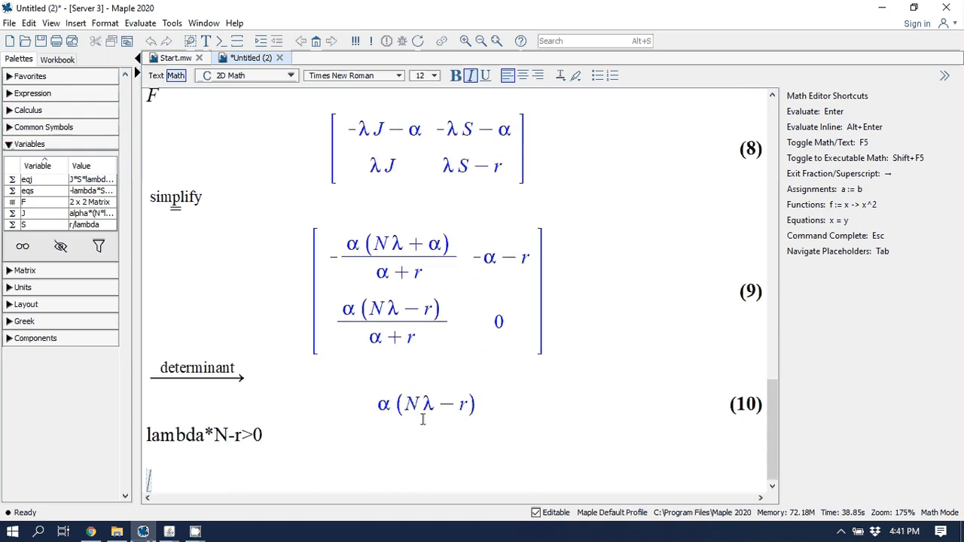
{"action": "type", "text": "R0"}
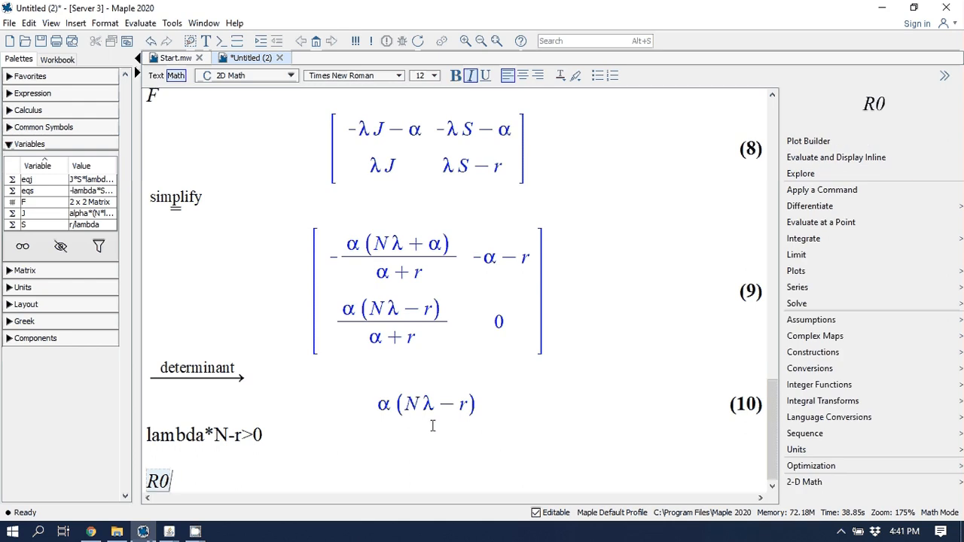
{"action": "type", "text": ":="}
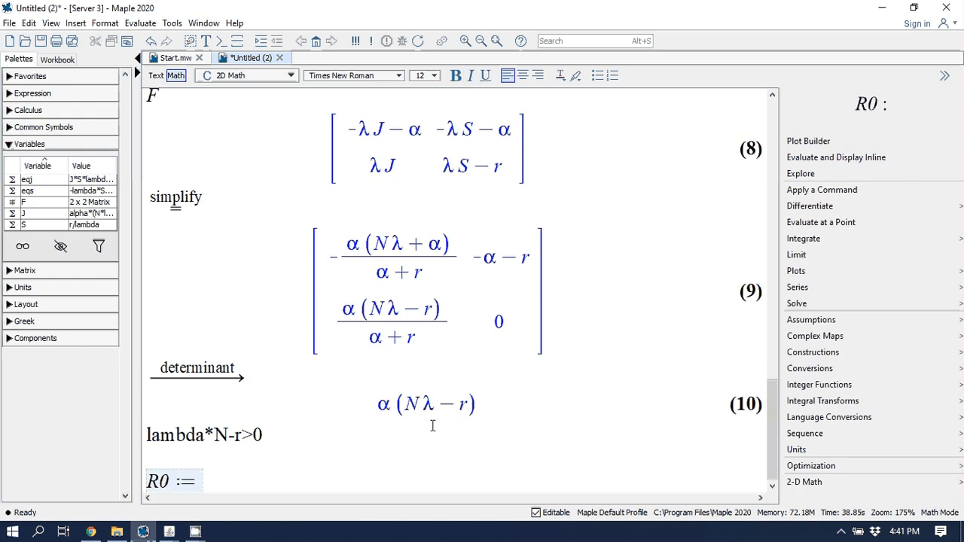
{"action": "type", "text": "lambda*N/r"}
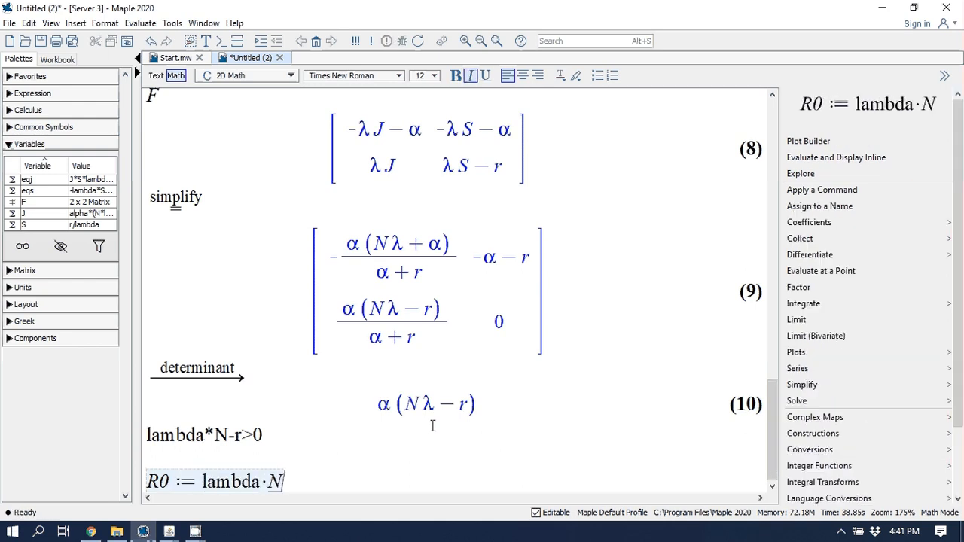
{"action": "key", "text": "Return"}
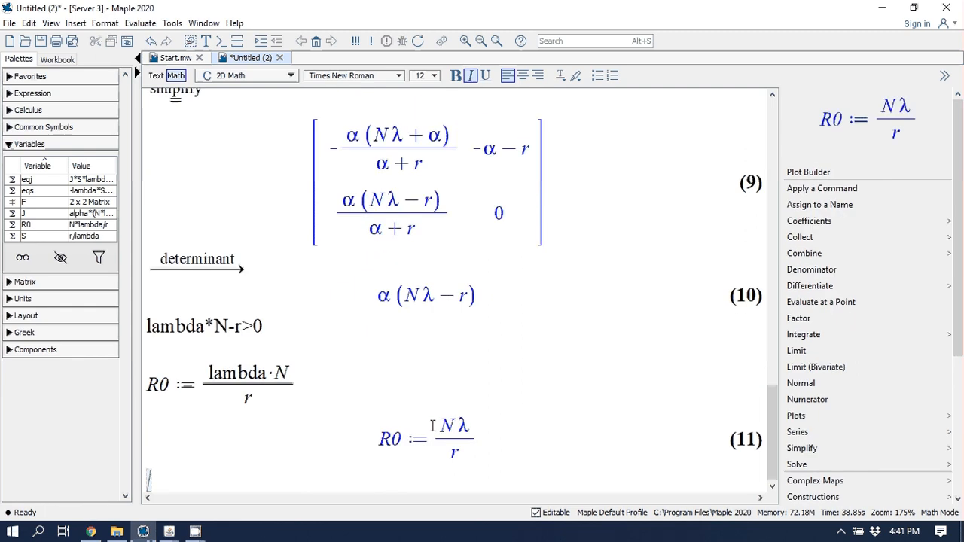
Assign N := 100 on a new line below the R0 definition and evaluate it.
{"action": "scroll", "coordinate": [431, 426], "scroll_direction": "down", "scroll_amount": 5}
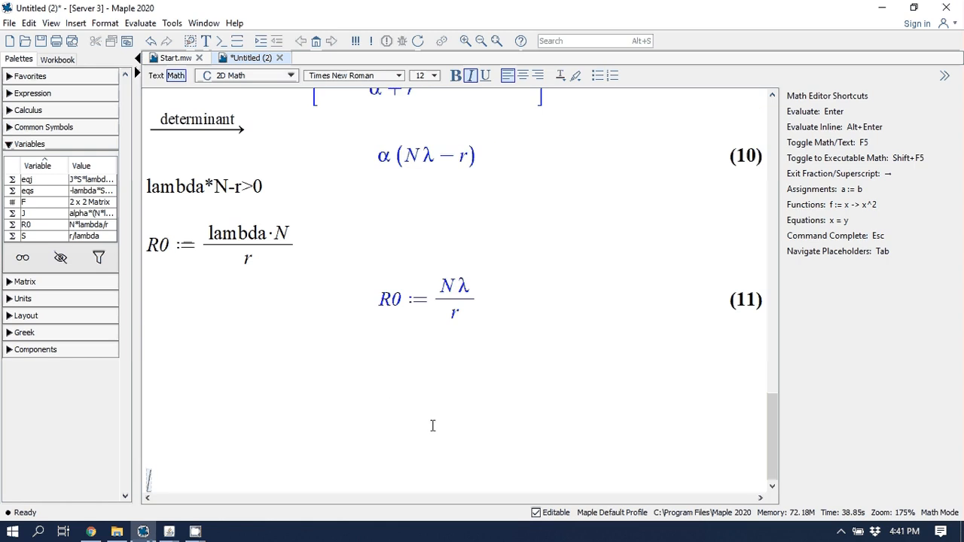
{"action": "type", "text": "N"}
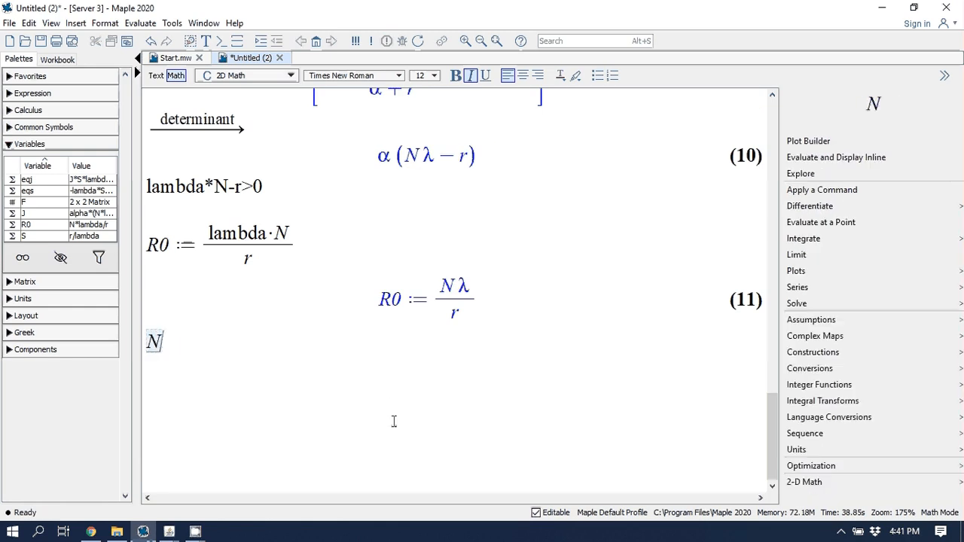
{"action": "type", "text": " := 100"}
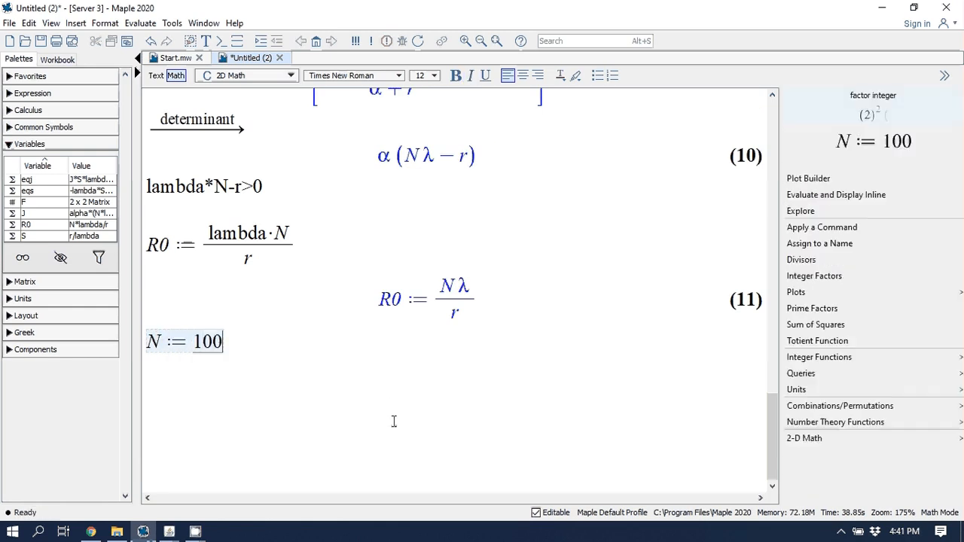
{"action": "key", "text": "Return"}
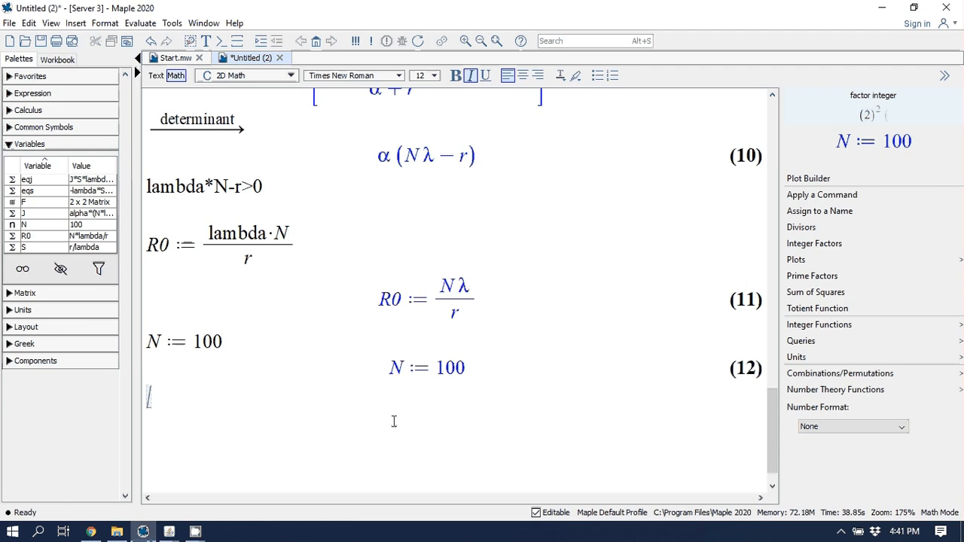
Assign lambda := 0.002 on the line below the N assignment and evaluate it.
{"action": "type", "text": "lam"}
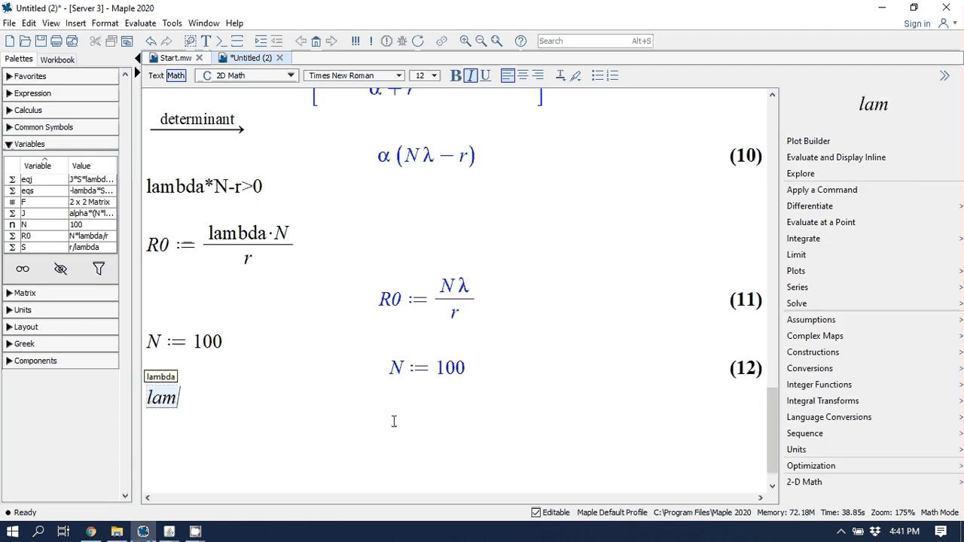
{"action": "type", "text": "bda := "}
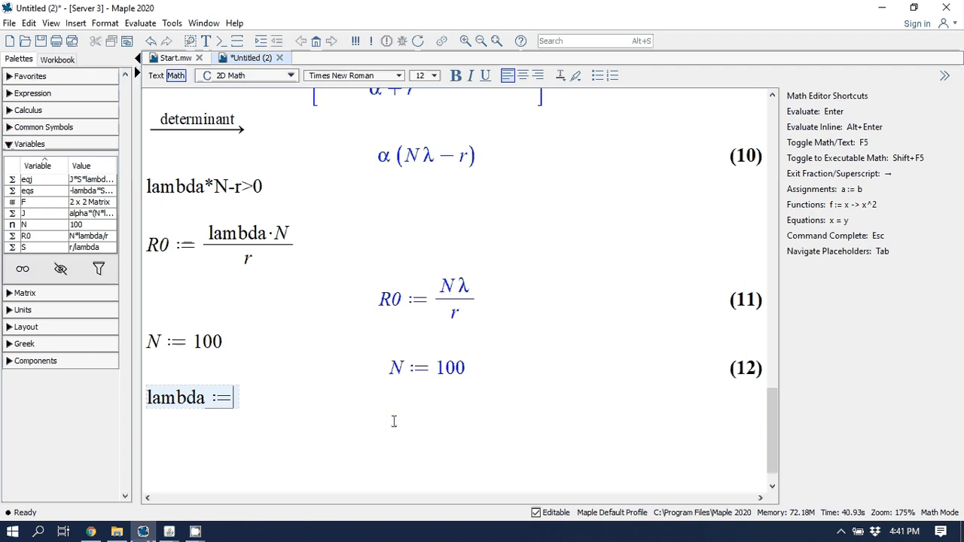
{"action": "type", "text": "0"}
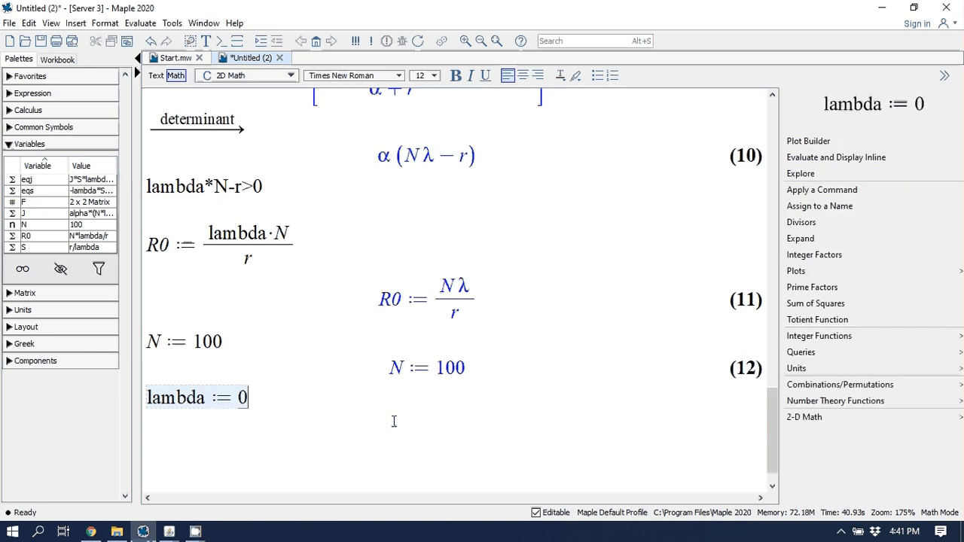
{"action": "type", "text": ".002"}
{"action": "key", "text": "Return"}
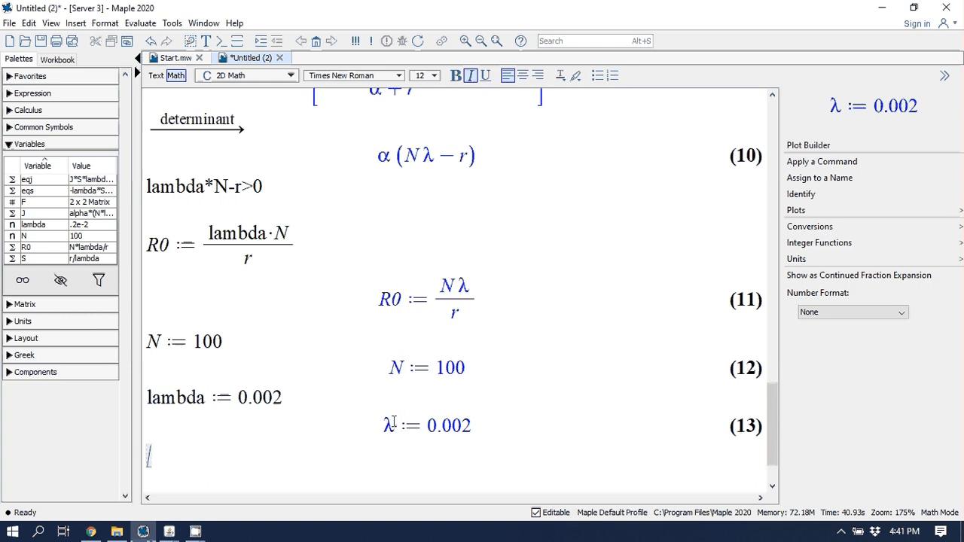
Assign r := 0.1 below the lambda value and evaluate R0 with these parameters.
{"action": "type", "text": "r := 0."}
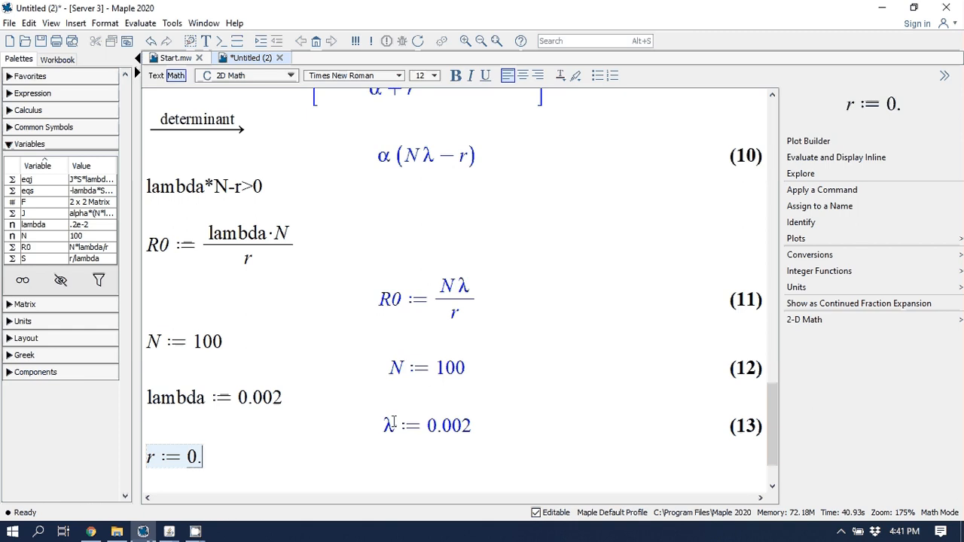
{"action": "type", "text": "1"}
{"action": "key", "text": "Return"}
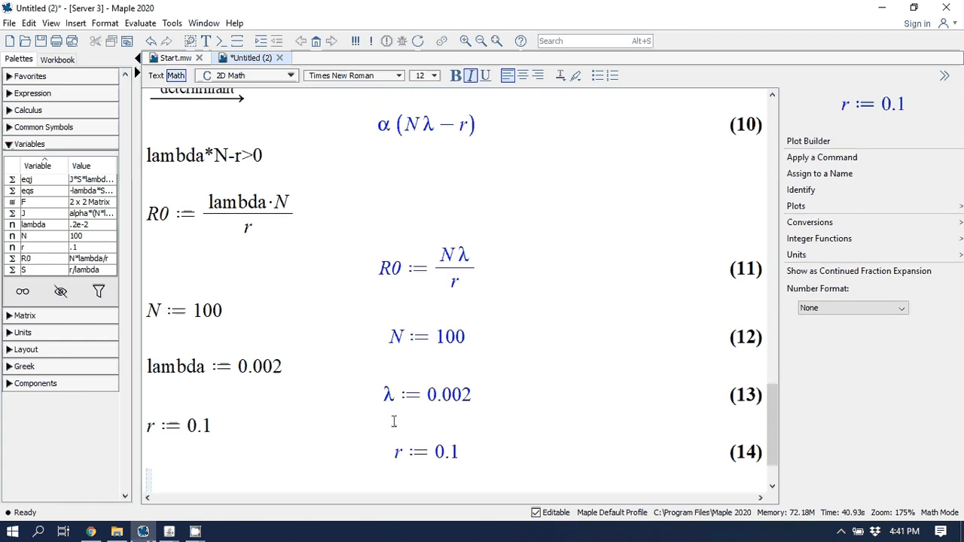
{"action": "type", "text": "R0"}
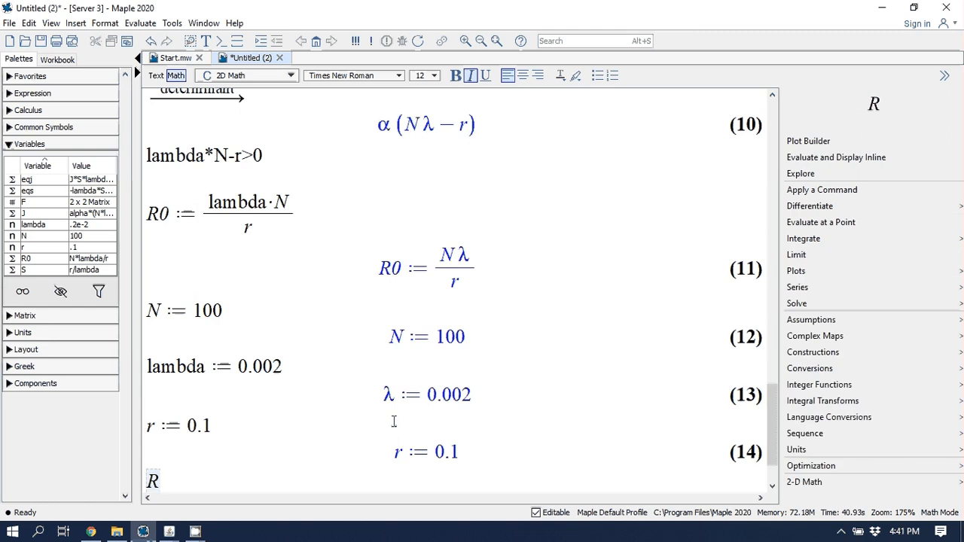
{"action": "key", "text": "Return"}
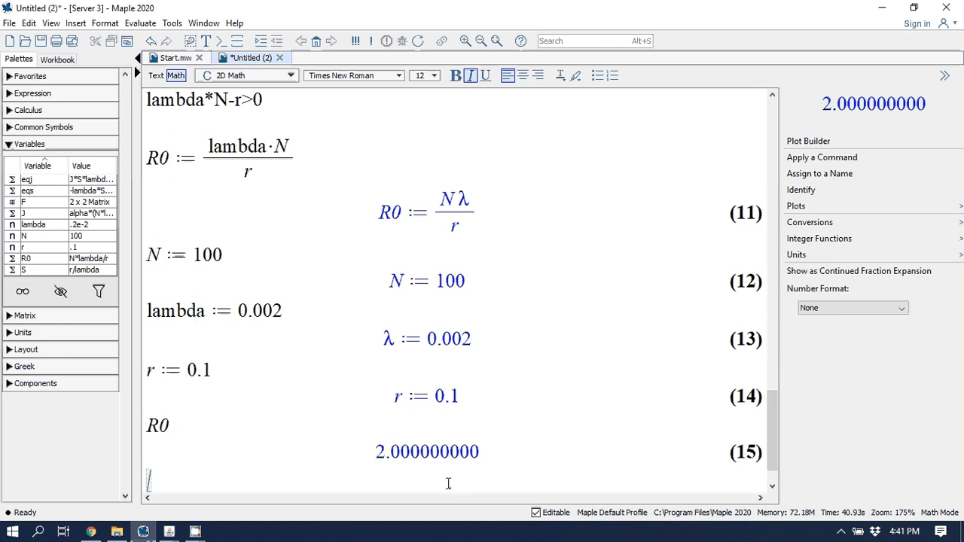
Reassign r := 0.3 on a new line and evaluate R0 again below it.
{"action": "type", "text": "r := "}
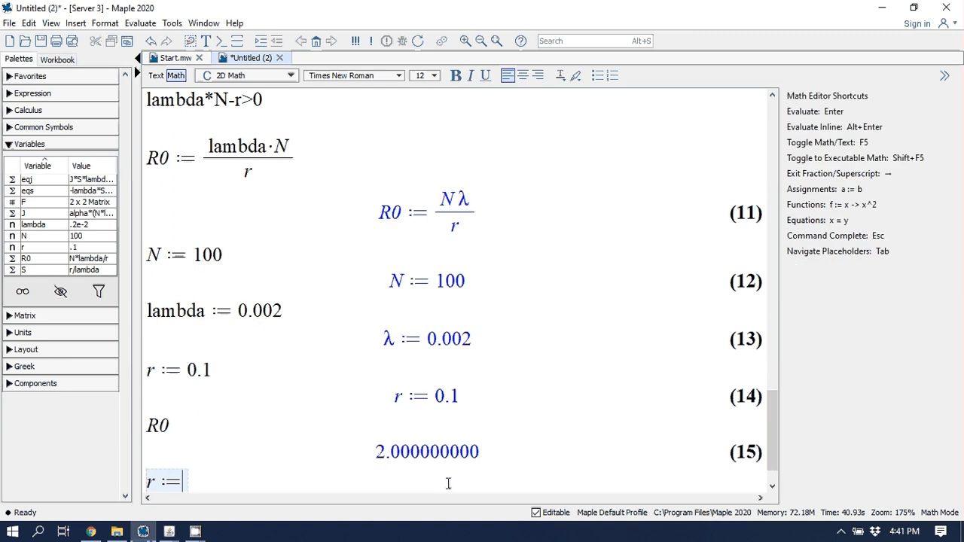
{"action": "type", "text": "0.3"}
{"action": "key", "text": "Return"}
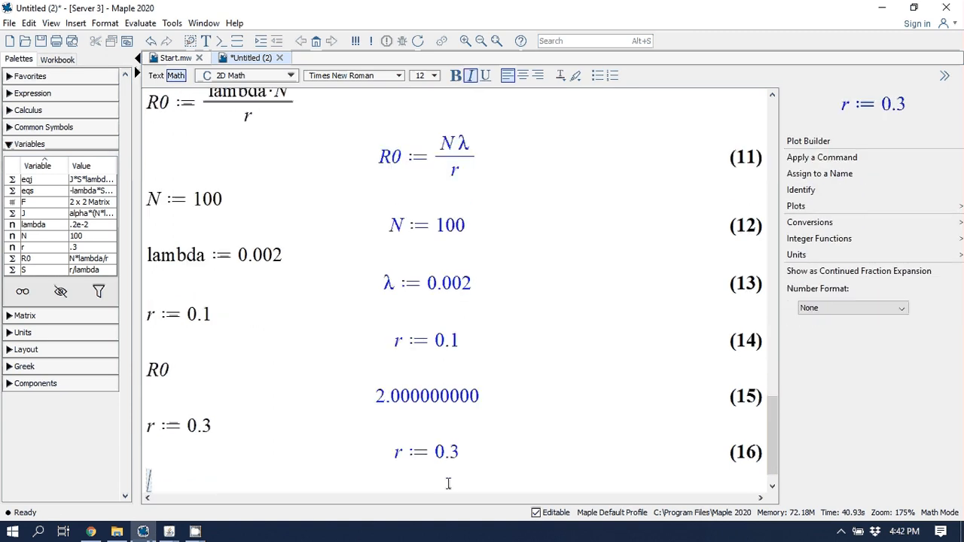
{"action": "type", "text": "R0"}
{"action": "key", "text": "Return"}
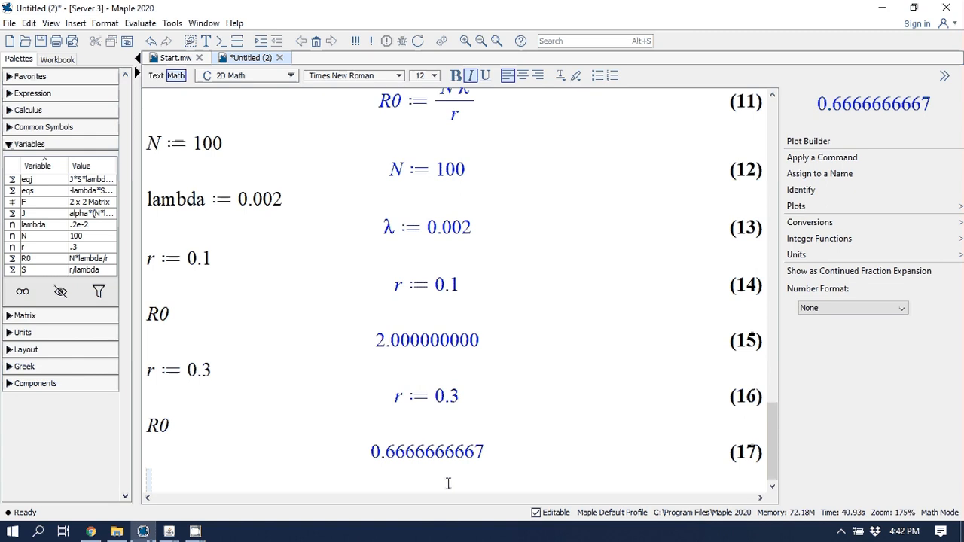
Minimize Maple, switch to PPLANE and graph the phase plane of the S-I system with r = 0.1, bringing the plot window up.
{"action": "left_click", "coordinate": [880, 13]}
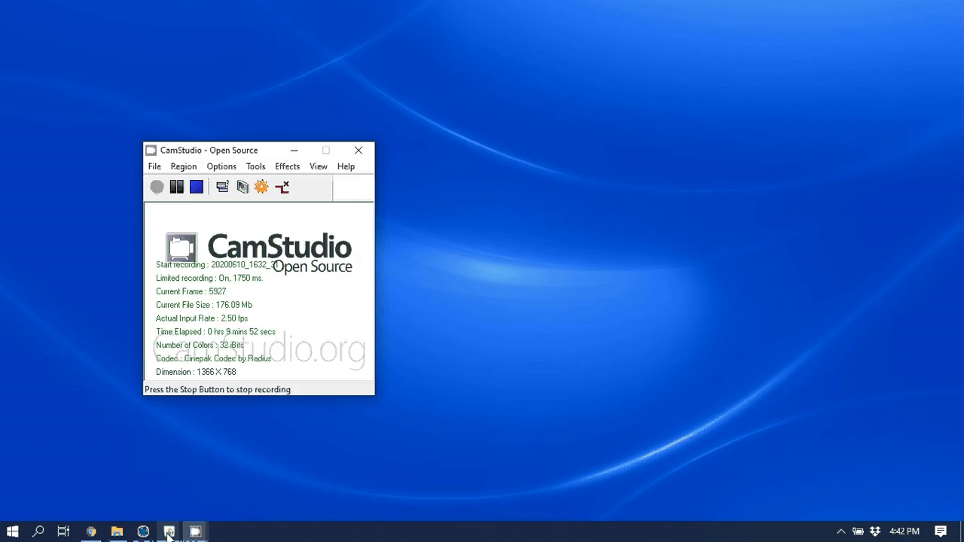
{"action": "mouse_move", "coordinate": [168, 532]}
{"action": "left_click", "coordinate": [72, 486]}
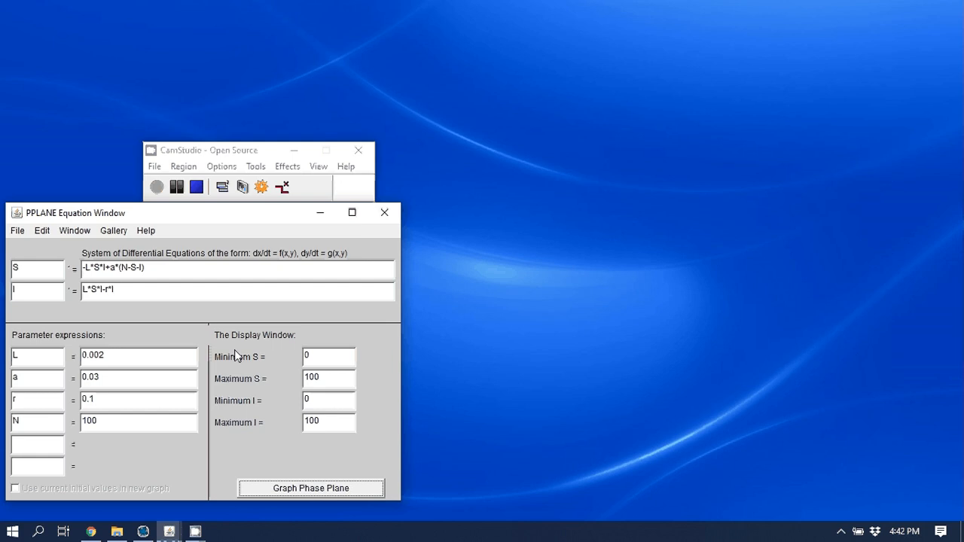
{"action": "left_click", "coordinate": [120, 404]}
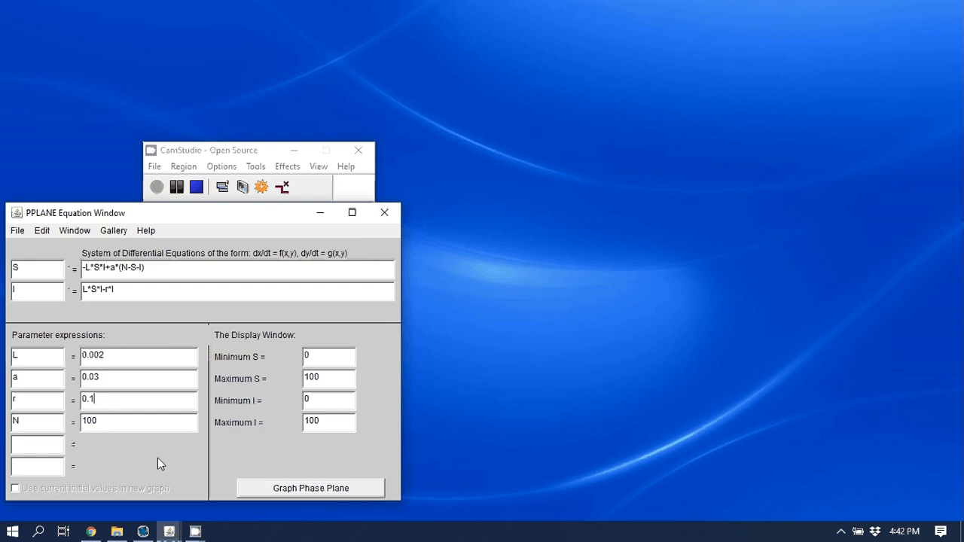
{"action": "left_click", "coordinate": [324, 490]}
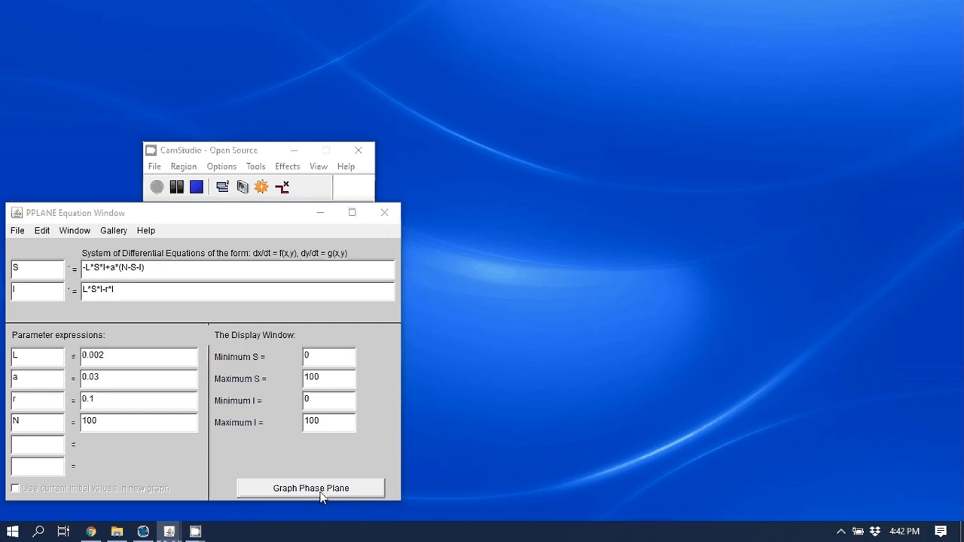
{"action": "mouse_move", "coordinate": [171, 534]}
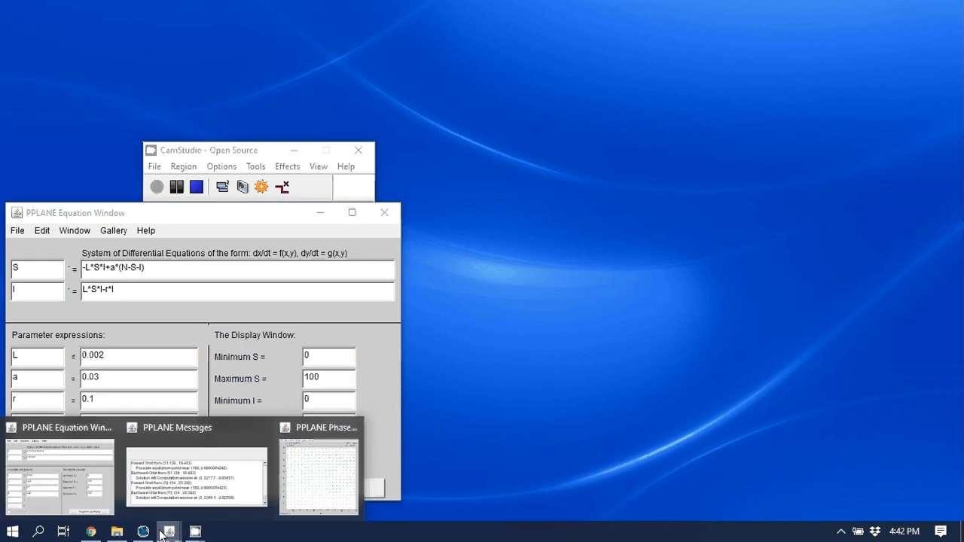
{"action": "left_click", "coordinate": [303, 488]}
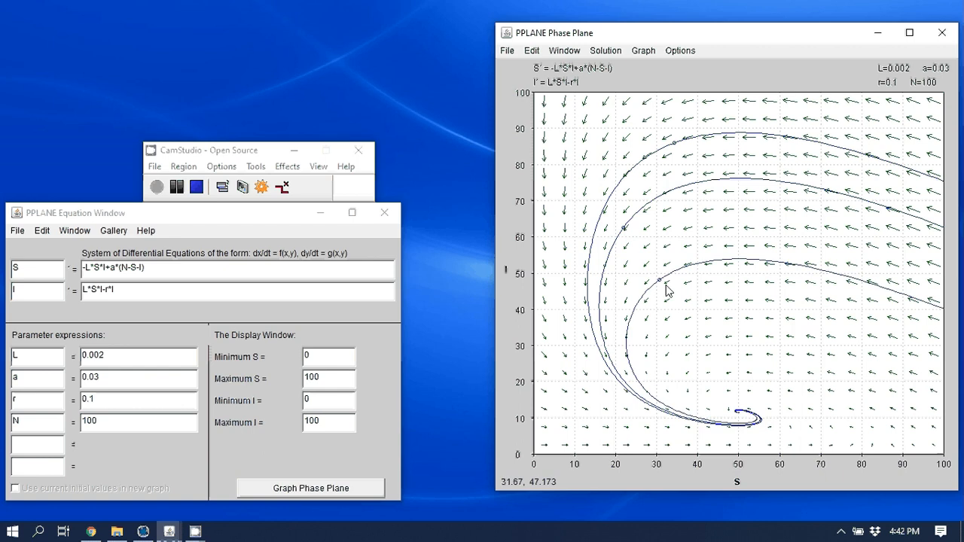
Plot several more solution trajectories from different starting points in the lower half of the phase plane.
{"action": "left_click", "coordinate": [818, 389]}
{"action": "left_click", "coordinate": [716, 448]}
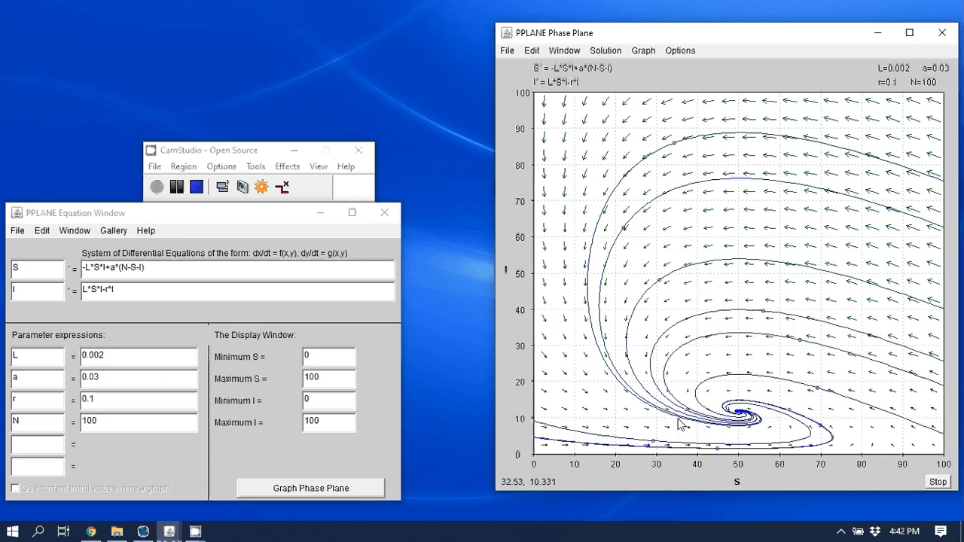
{"action": "left_click", "coordinate": [577, 417]}
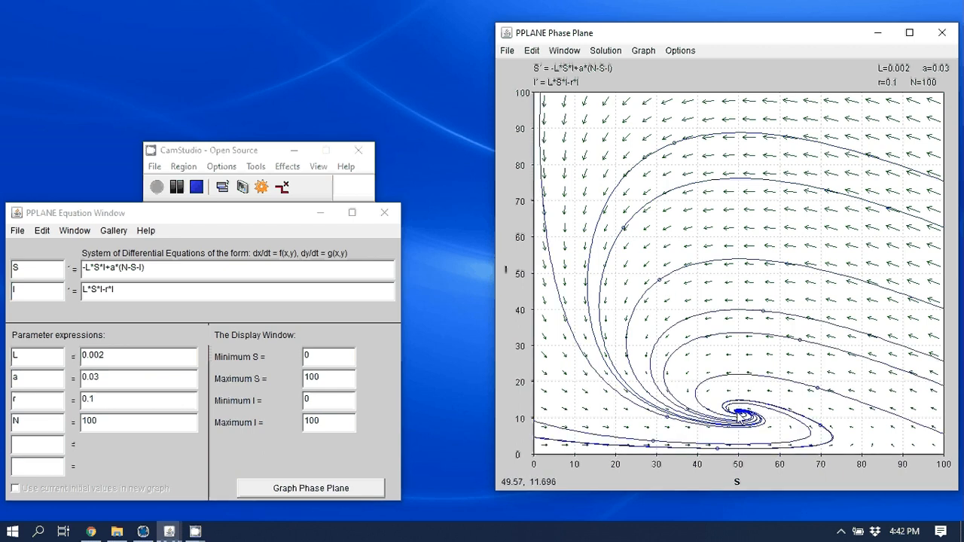
Find the equilibrium point at the centre where the plotted trajectories spiral together.
{"action": "left_click", "coordinate": [643, 50]}
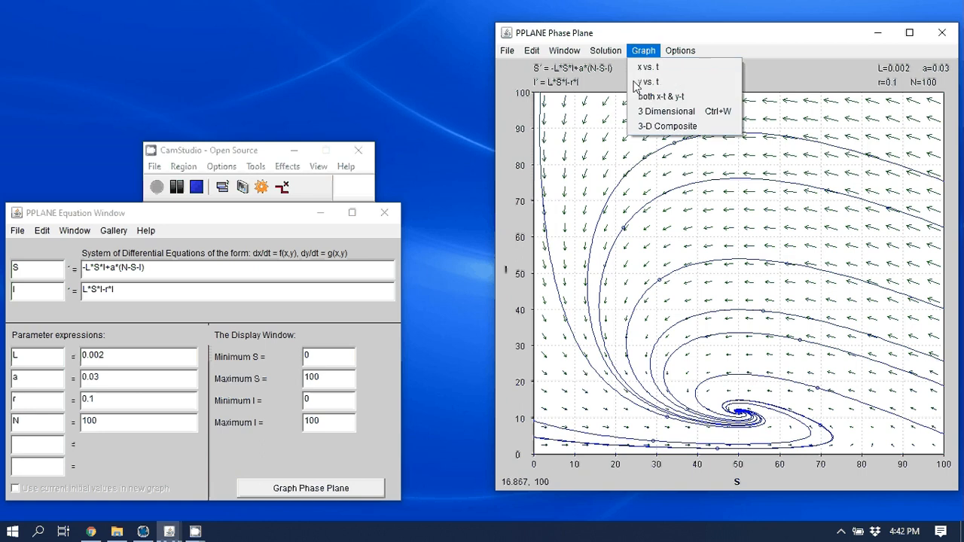
{"action": "mouse_move", "coordinate": [605, 51]}
{"action": "left_click", "coordinate": [651, 88]}
{"action": "left_click", "coordinate": [746, 419]}
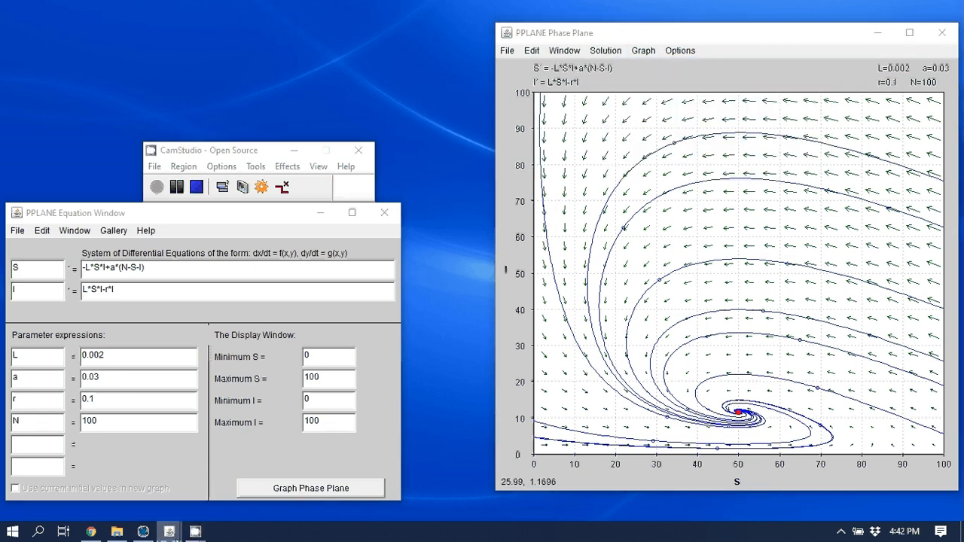
Bring up the PPLANE Messages window and examine the equilibrium's type, Jacobian and eigenvalues at the end of the log.
{"action": "mouse_move", "coordinate": [171, 533]}
{"action": "left_click", "coordinate": [185, 486]}
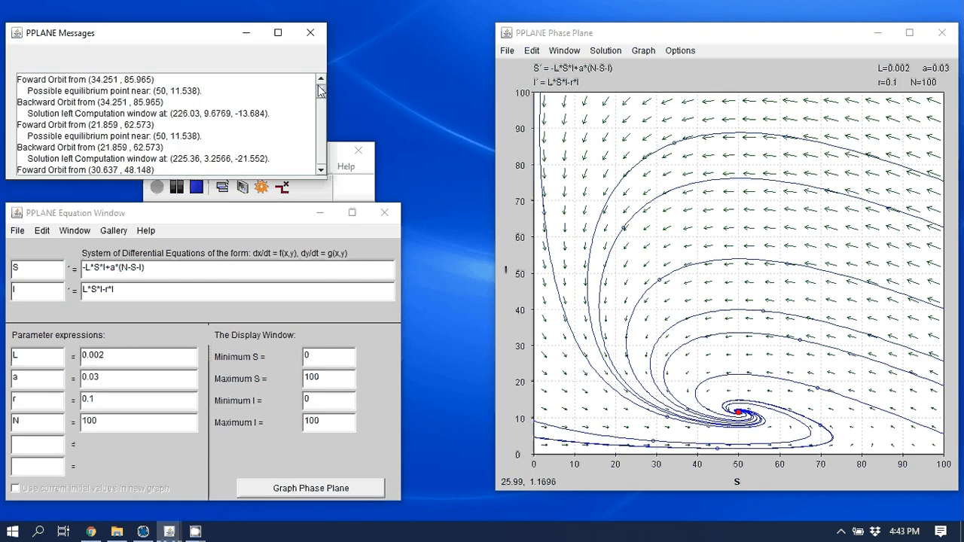
{"action": "left_click", "coordinate": [321, 167]}
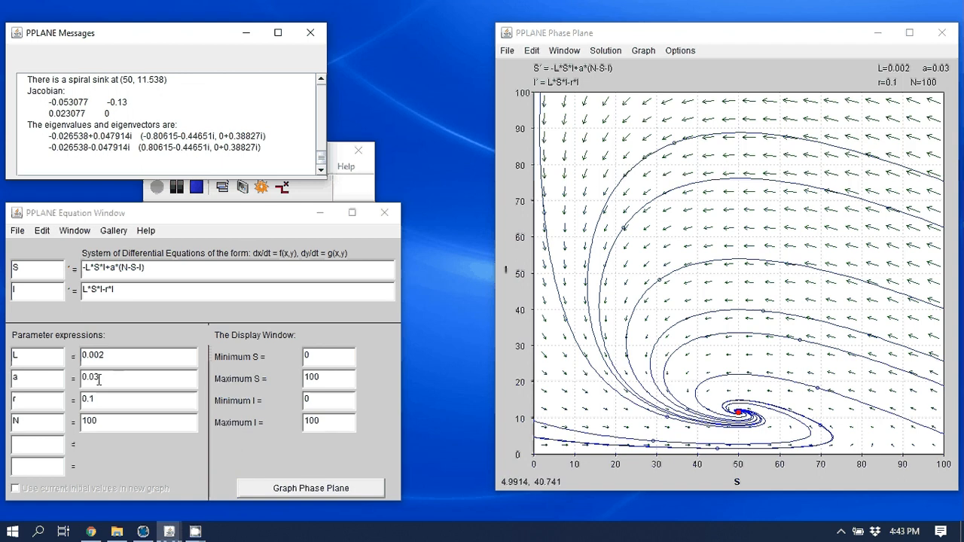
Set parameter a to 0.8 and regraph the phase plane.
{"action": "left_click", "coordinate": [135, 381]}
{"action": "key", "text": "BackSpace"}
{"action": "key", "text": "BackSpace"}
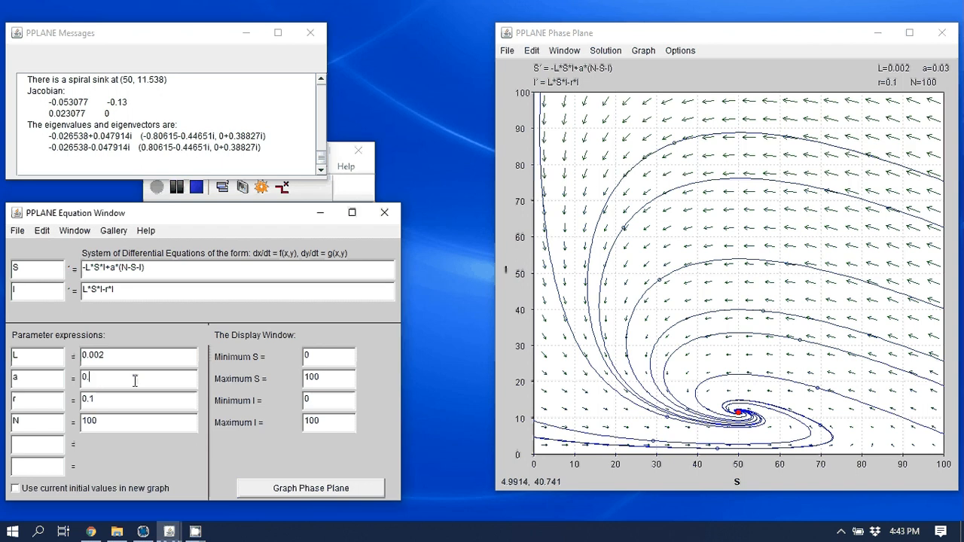
{"action": "type", "text": "5"}
{"action": "key", "text": "BackSpace"}
{"action": "type", "text": "8"}
{"action": "left_click", "coordinate": [324, 488]}
Plot seven solution trajectories from starting points scattered around the middle of the a = 0.8 phase plane.
{"action": "left_click", "coordinate": [753, 241]}
{"action": "left_click", "coordinate": [711, 197]}
{"action": "left_click", "coordinate": [662, 269]}
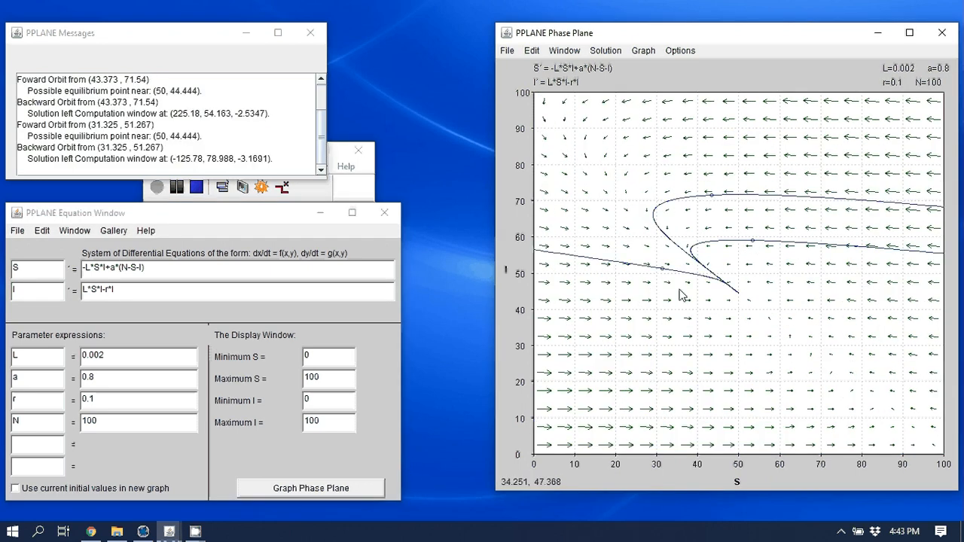
{"action": "left_click", "coordinate": [741, 335]}
{"action": "left_click", "coordinate": [786, 336]}
{"action": "left_click", "coordinate": [841, 260]}
{"action": "left_click", "coordinate": [813, 232]}
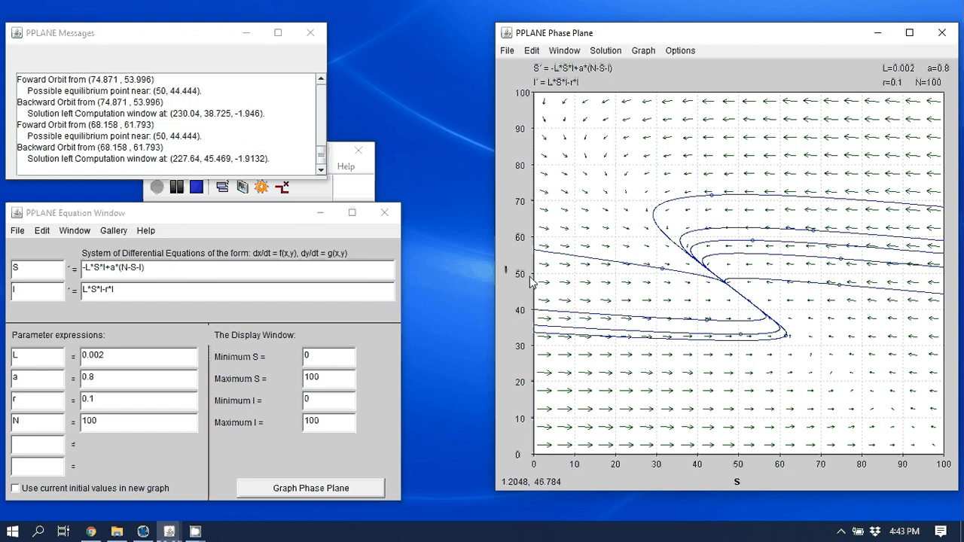
Set parameter a to 0.3, regraph the phase plane and plot one trajectory from about (72, 42).
{"action": "left_click", "coordinate": [141, 382]}
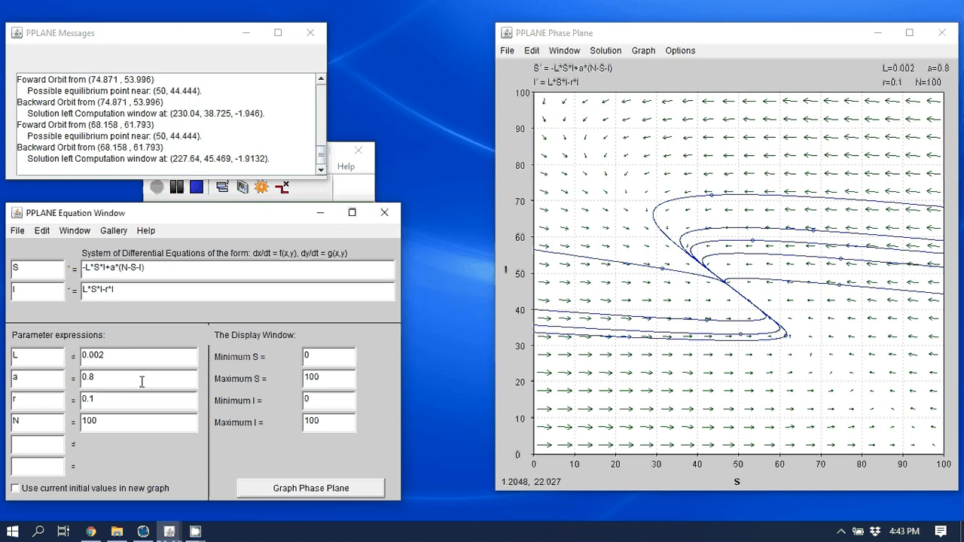
{"action": "key", "text": "BackSpace"}
{"action": "type", "text": "3"}
{"action": "left_click", "coordinate": [301, 490]}
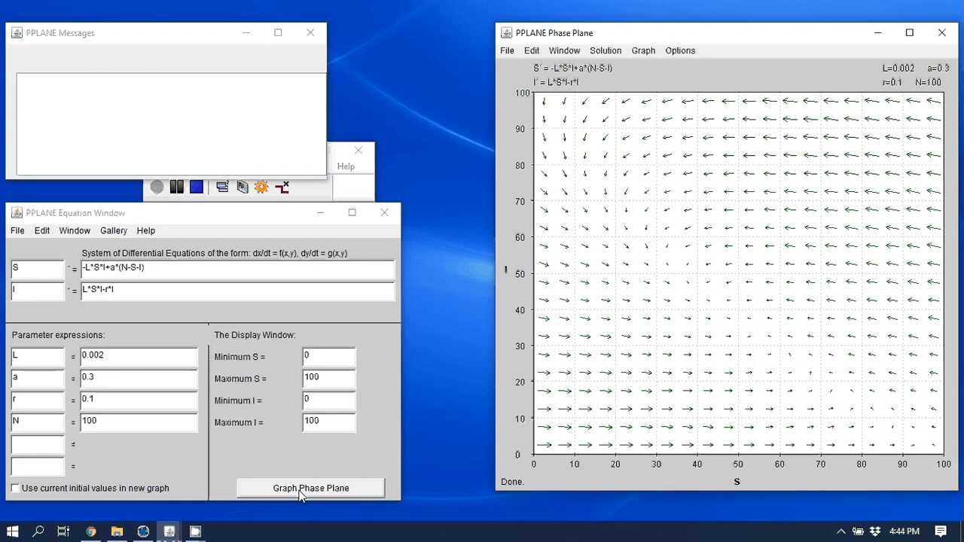
{"action": "left_click", "coordinate": [831, 302]}
Set parameter a to 0.03, regraph the phase plane and plot three trajectories starting near its centre.
{"action": "left_click", "coordinate": [87, 377]}
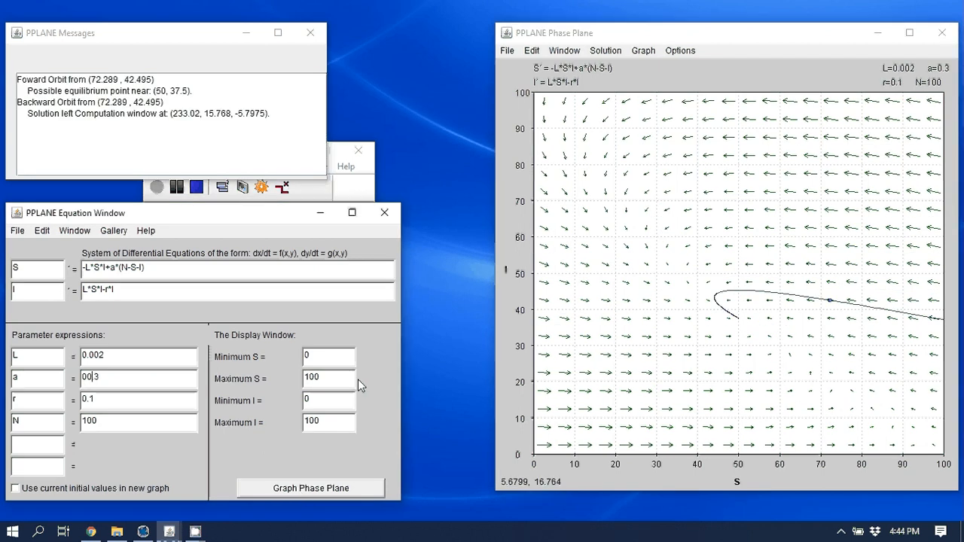
{"action": "key", "text": "Right"}
{"action": "type", "text": "0"}
{"action": "left_click", "coordinate": [294, 493]}
{"action": "left_click", "coordinate": [715, 321]}
{"action": "left_click", "coordinate": [764, 352]}
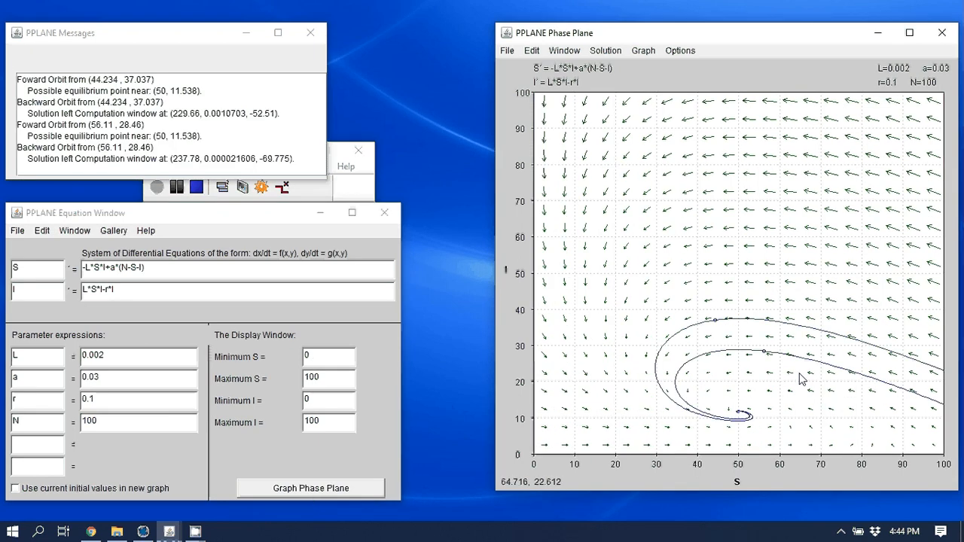
{"action": "left_click", "coordinate": [801, 374]}
Clear the plotted trajectories, set parameter r to 0.3 and regraph the phase plane.
{"action": "left_click", "coordinate": [340, 487]}
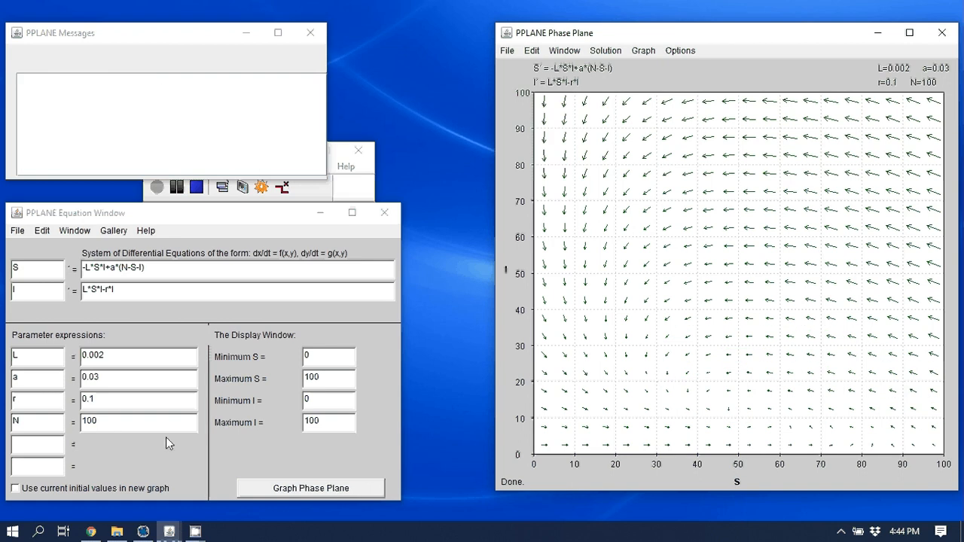
{"action": "left_click", "coordinate": [117, 399]}
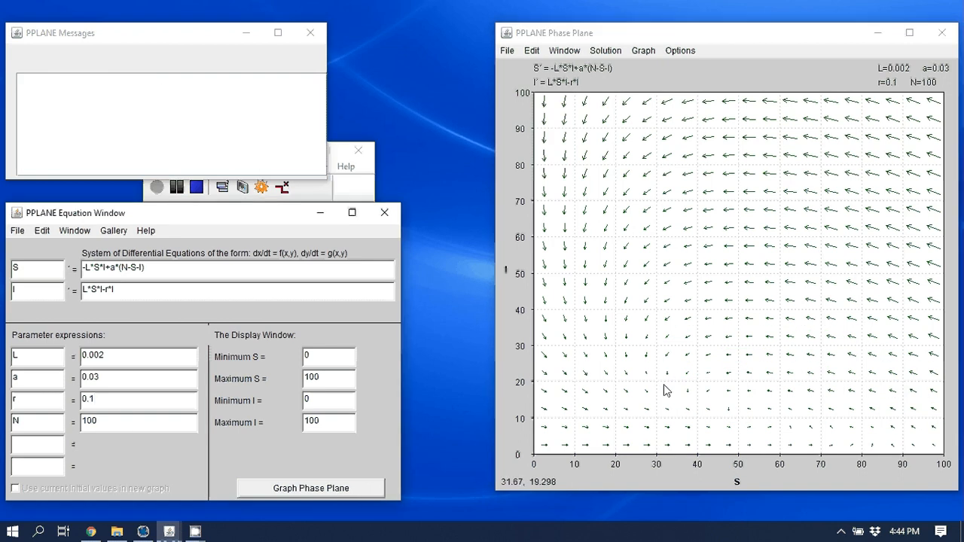
{"action": "key", "text": "BackSpace"}
{"action": "type", "text": "3"}
{"action": "left_click", "coordinate": [331, 490]}
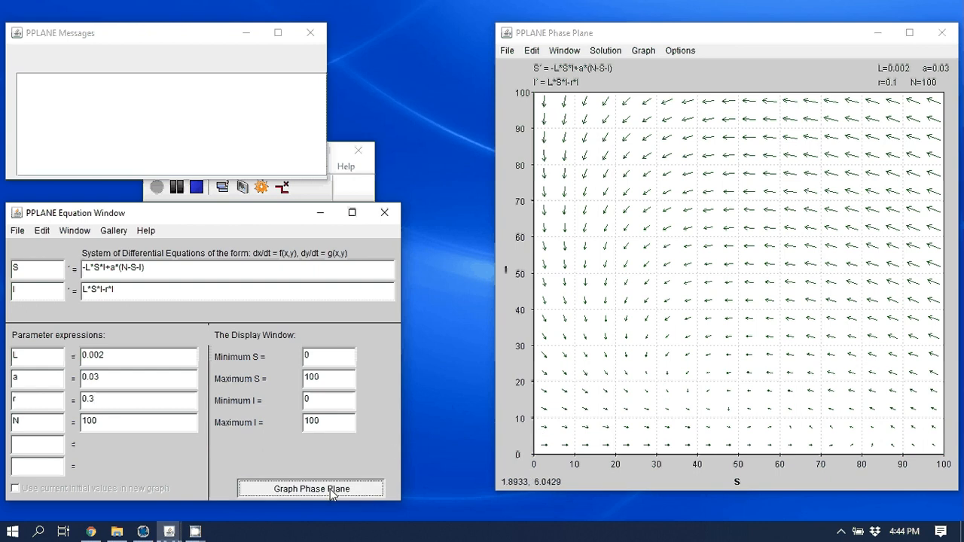
Plot a series of solution trajectories across the r = 0.3 phase plane, ending near its lower-right corner.
{"action": "left_click", "coordinate": [762, 225]}
{"action": "left_click", "coordinate": [622, 231]}
{"action": "mouse_move", "coordinate": [622, 230]}
{"action": "left_mouse_down"}
{"action": "mouse_move", "coordinate": [674, 317]}
{"action": "mouse_move", "coordinate": [939, 430]}
{"action": "left_mouse_up"}
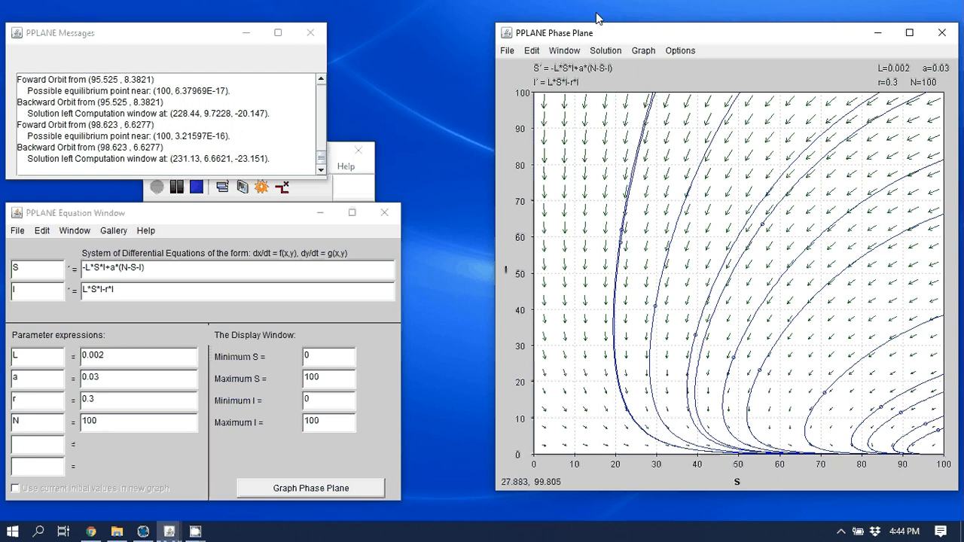
Graph both S and I against time for one of the plotted trajectories, and close the time plot after viewing it.
{"action": "left_click", "coordinate": [636, 52]}
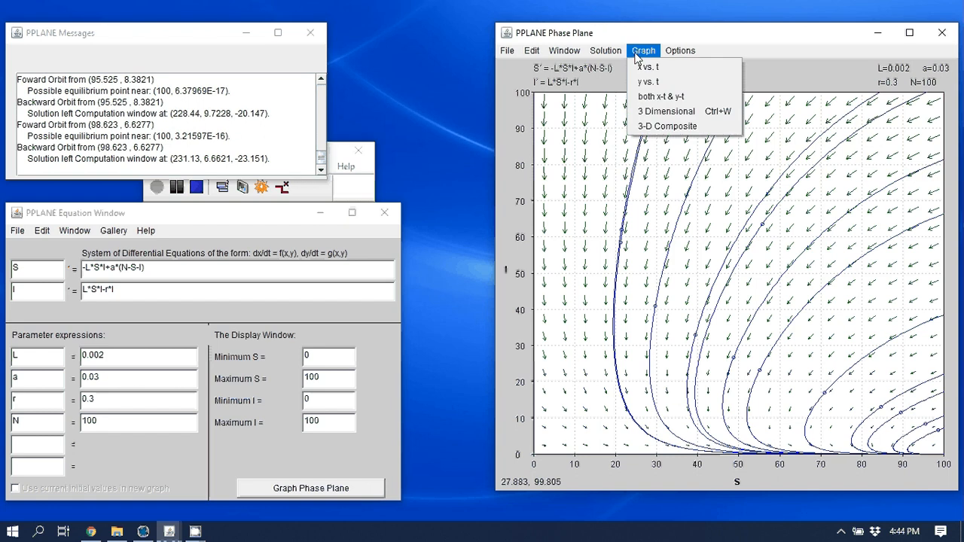
{"action": "left_click", "coordinate": [654, 101]}
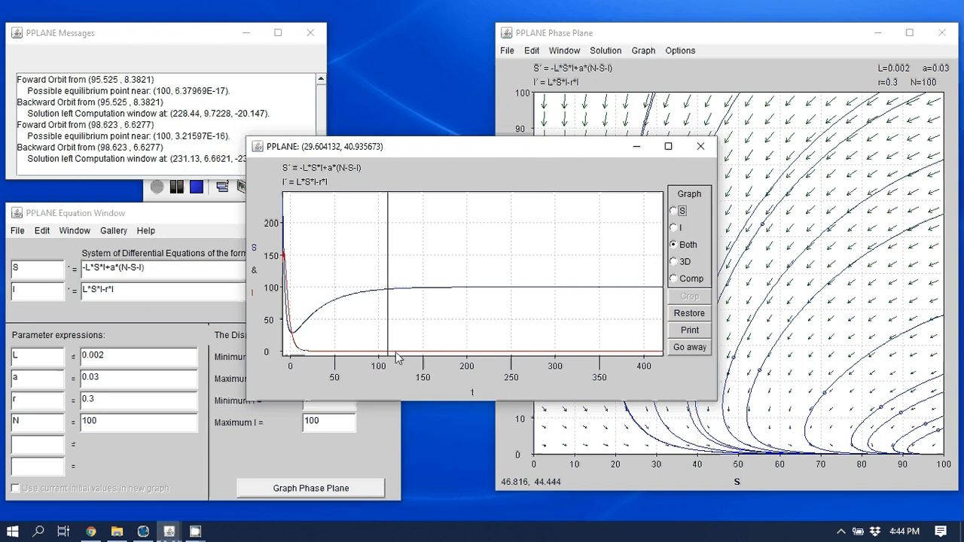
{"action": "left_click", "coordinate": [684, 348]}
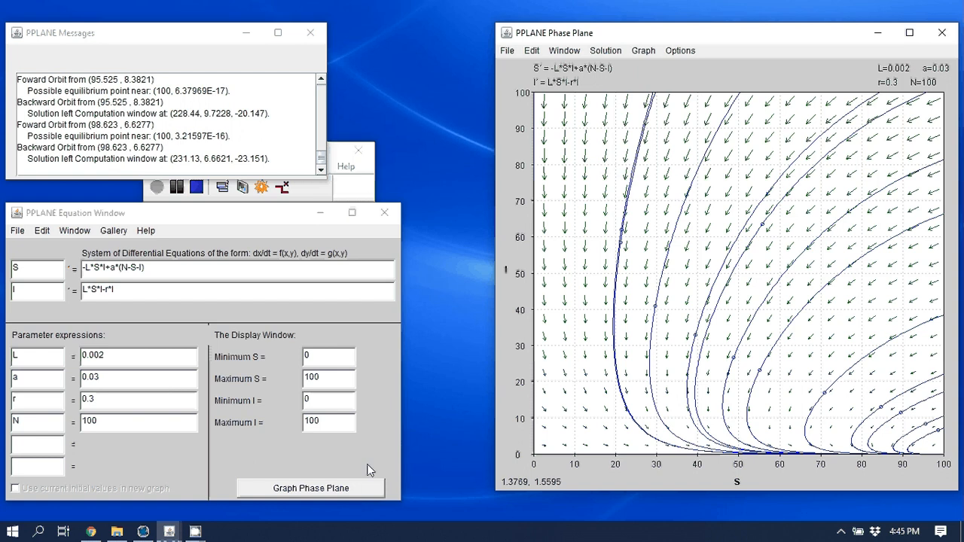
Minimize the PPLANE Messages window and show the hidden system tray icons.
{"action": "left_click", "coordinate": [249, 34]}
{"action": "left_click", "coordinate": [842, 531]}
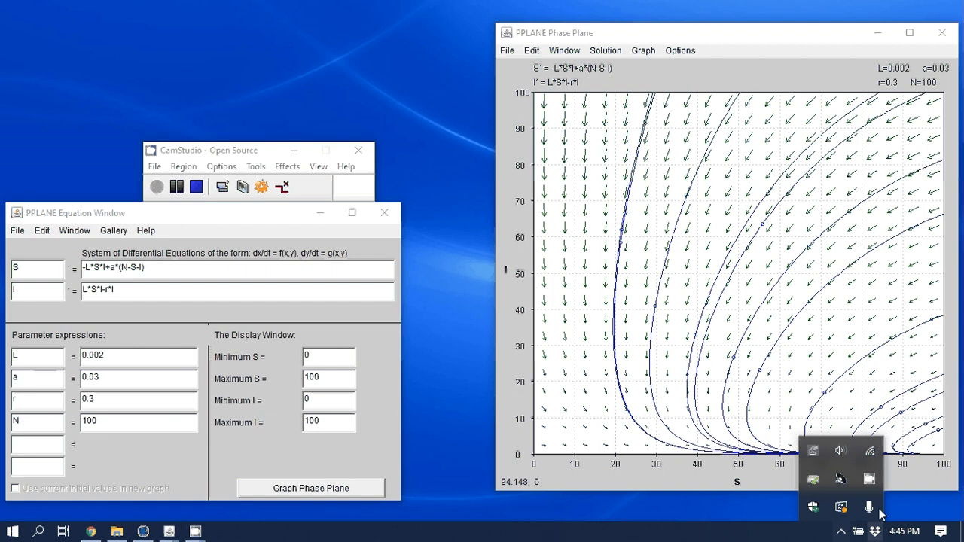